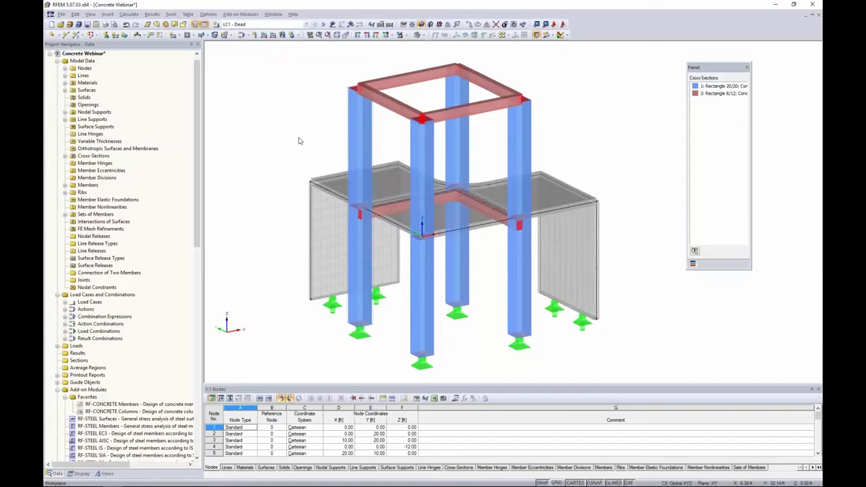
# Step: Review the model's general data, including the ASCE 7-10 load combination settings and the local z-axis orientation, without keeping changes
pyautogui.moveTo(300, 141); pyautogui.dragTo(282, 134, button='middle')
pyautogui.rightClick(102, 54)
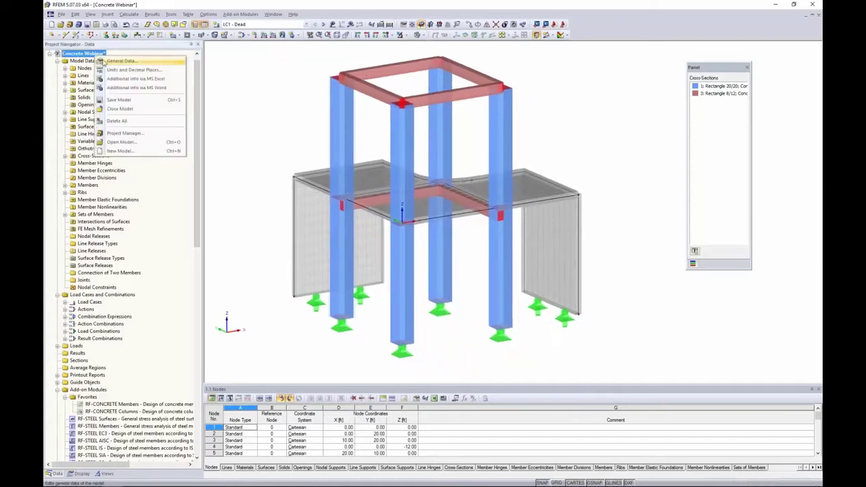
pyautogui.press('Escape')
pyautogui.doubleClick(101, 58)
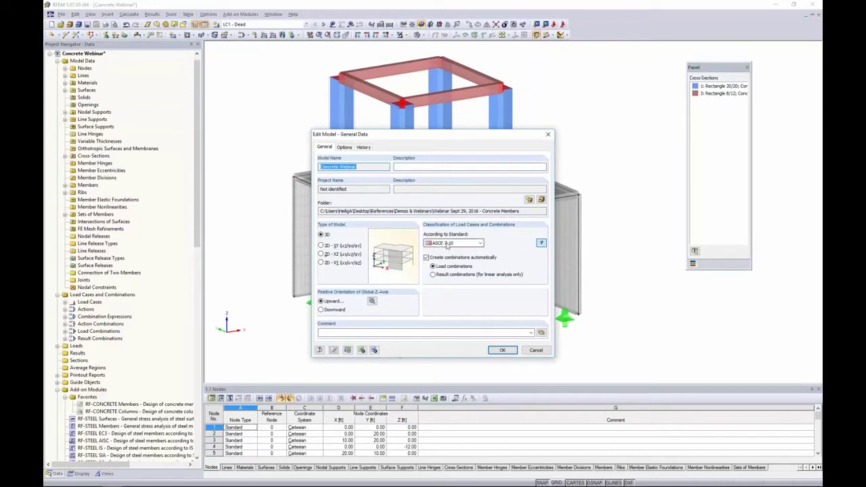
pyautogui.click(433, 266)
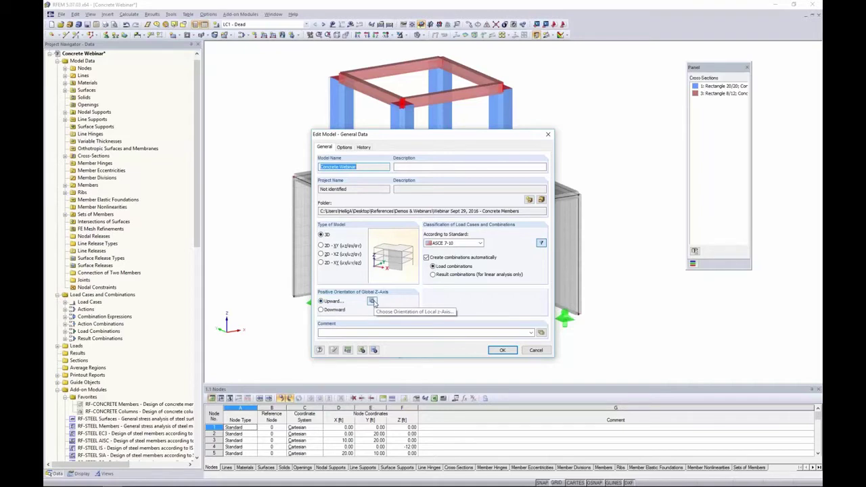
pyautogui.click(372, 302)
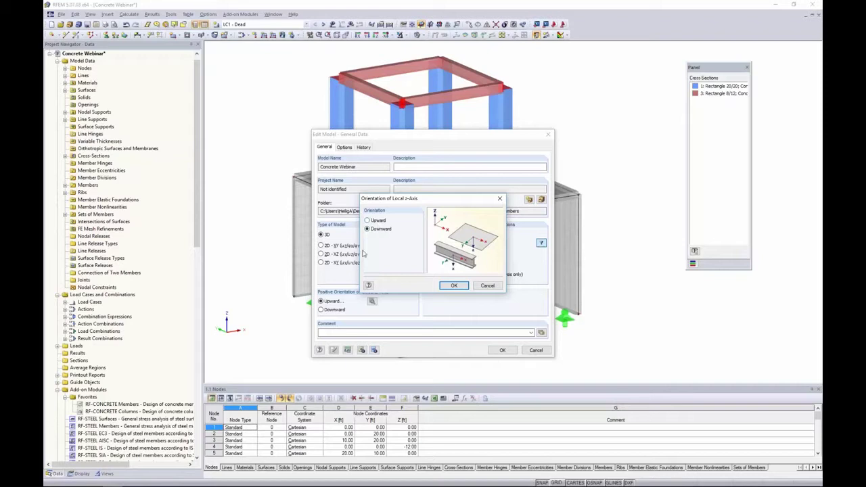
pyautogui.click(453, 286)
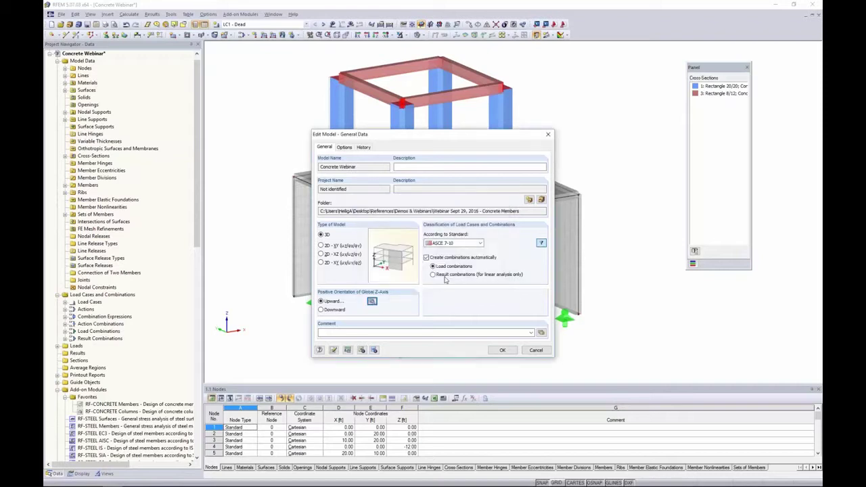
pyautogui.click(535, 349)
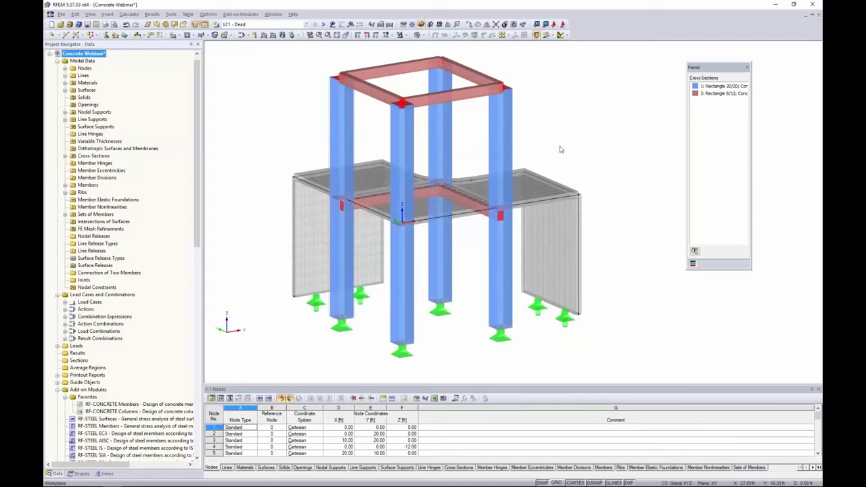
# Step: Open the slab-level concrete beam (member 6) for editing and choose Rib as its member type
pyautogui.keyDown('ctrl'); pyautogui.moveTo(559, 149); pyautogui.dragTo(546, 141, button='middle'); pyautogui.keyUp('ctrl')
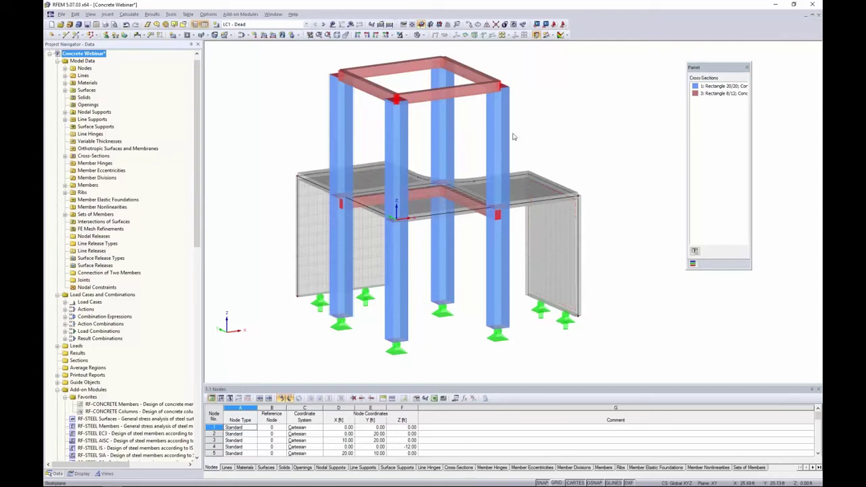
pyautogui.doubleClick(482, 215)
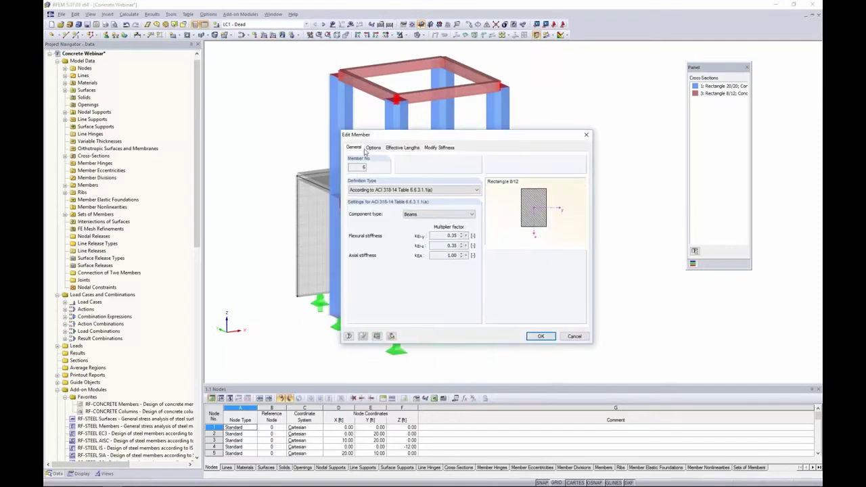
pyautogui.click(352, 147)
pyautogui.moveTo(399, 139); pyautogui.dragTo(496, 153)
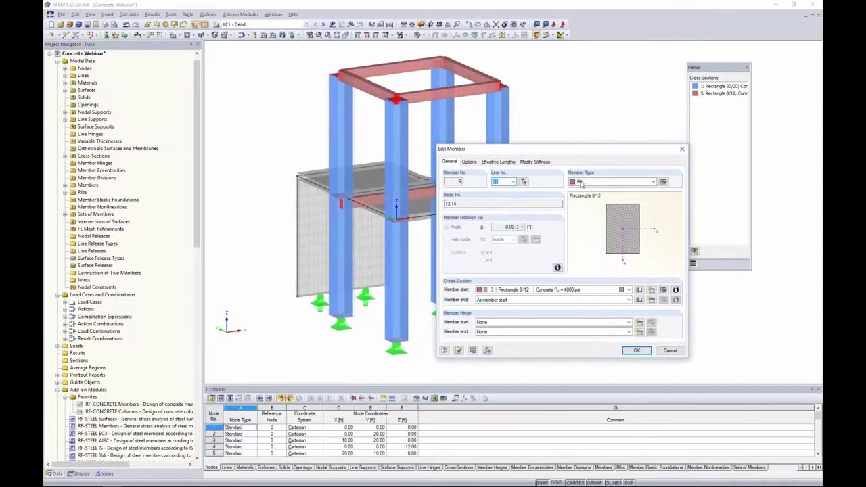
pyautogui.click(652, 182)
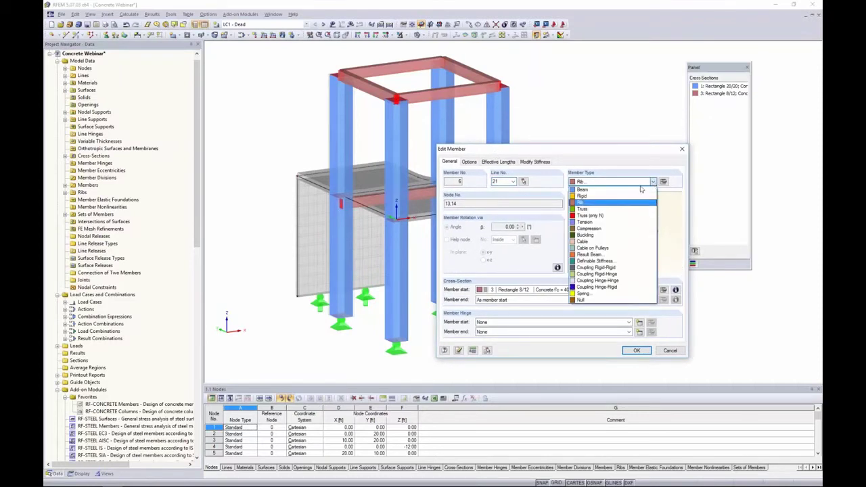
pyautogui.click(610, 203)
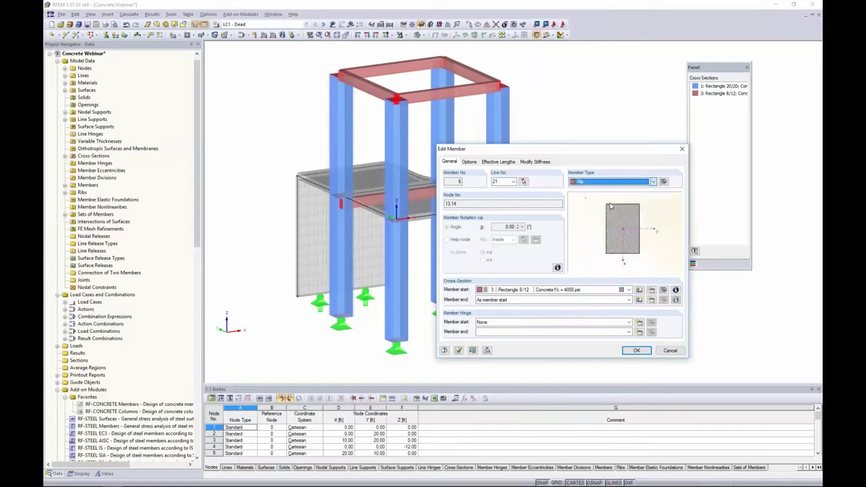
# Step: Set the rib's integration width to L/6 on both sides and apply the member settings
pyautogui.click(662, 182)
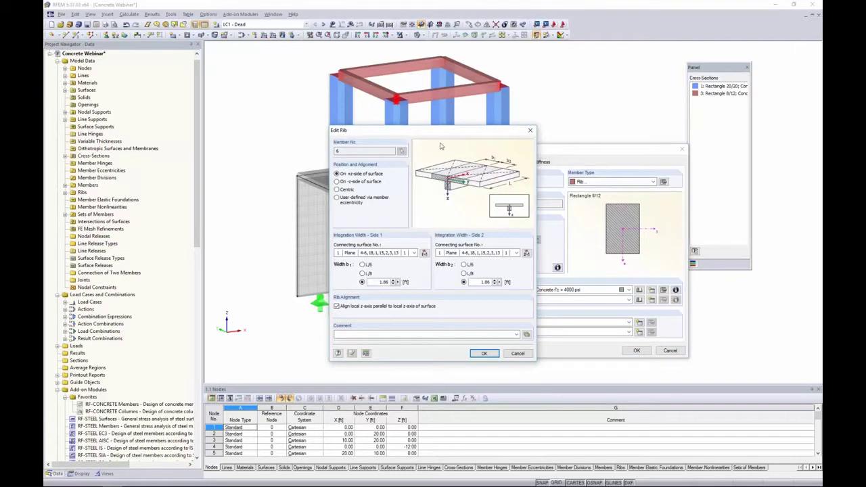
pyautogui.moveTo(459, 134); pyautogui.dragTo(553, 132)
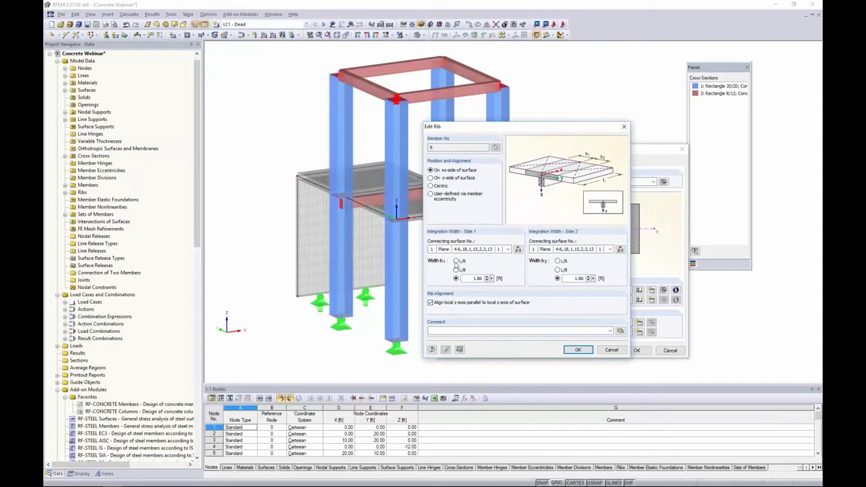
pyautogui.click(456, 261)
pyautogui.click(557, 261)
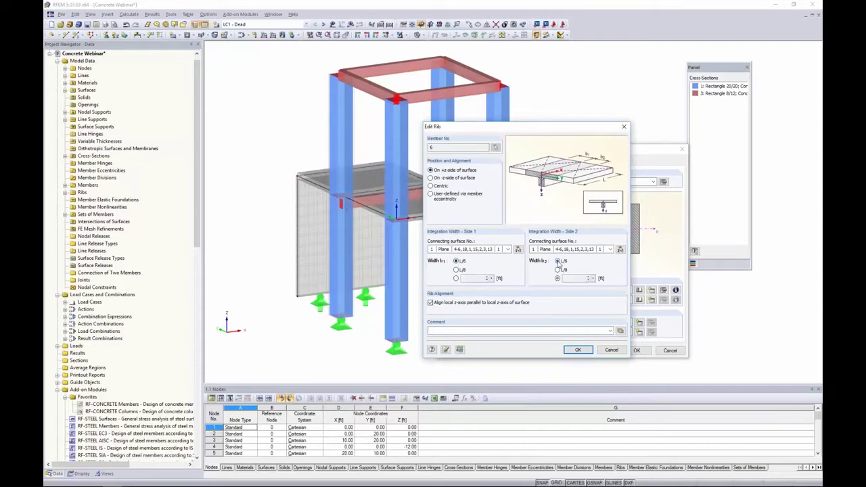
pyautogui.click(457, 278)
pyautogui.click(456, 261)
pyautogui.click(578, 350)
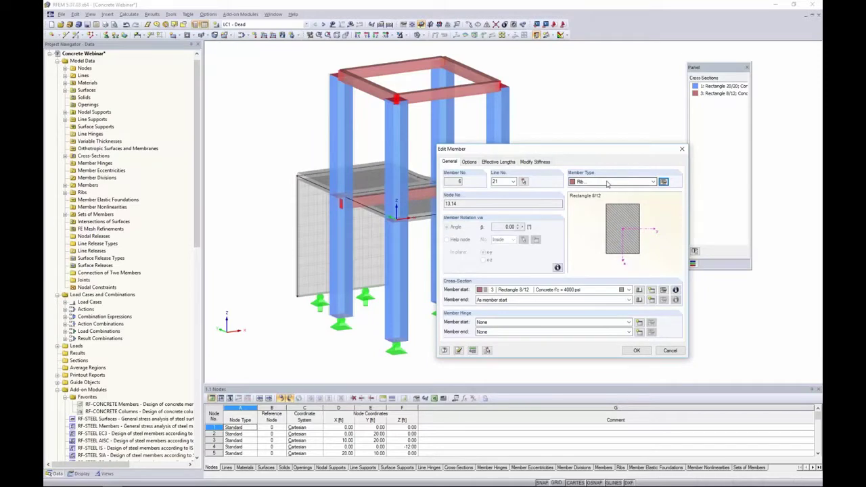
pyautogui.press('Return')
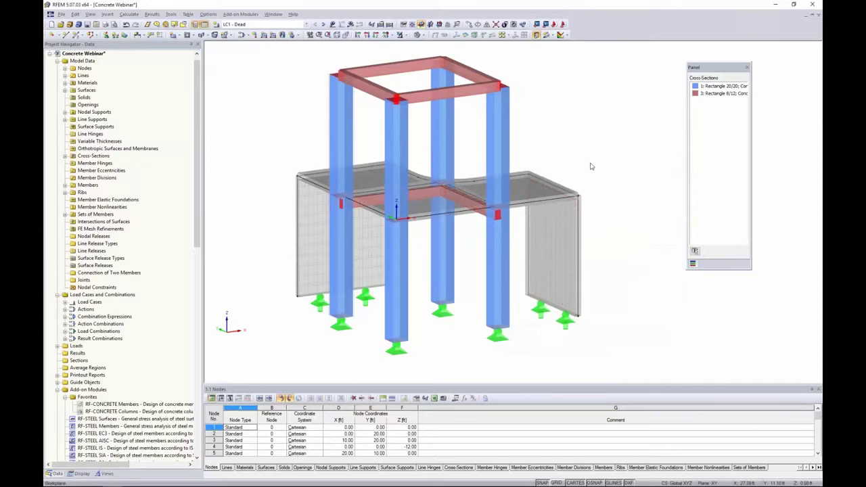
# Step: Select the four upper columns together and open their stiffness modification settings
pyautogui.keyDown('ctrl'); pyautogui.moveTo(555, 147); pyautogui.dragTo(585, 107, button='middle'); pyautogui.keyUp('ctrl')
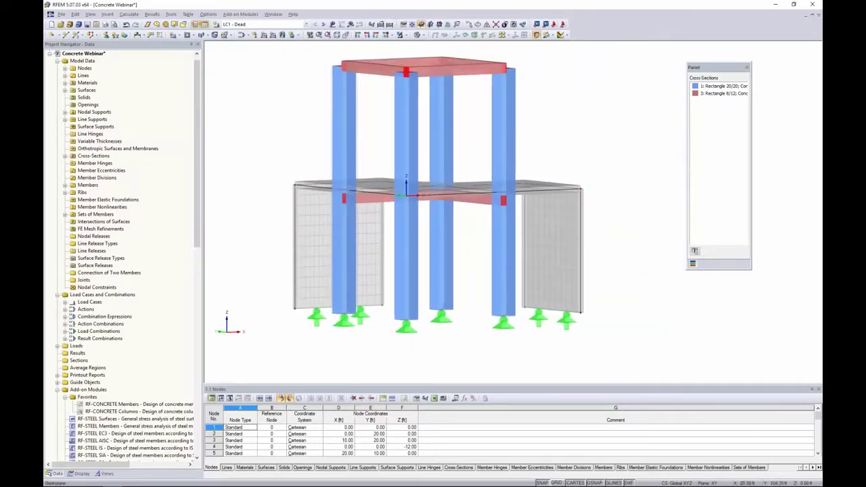
pyautogui.moveTo(558, 140); pyautogui.dragTo(315, 114)
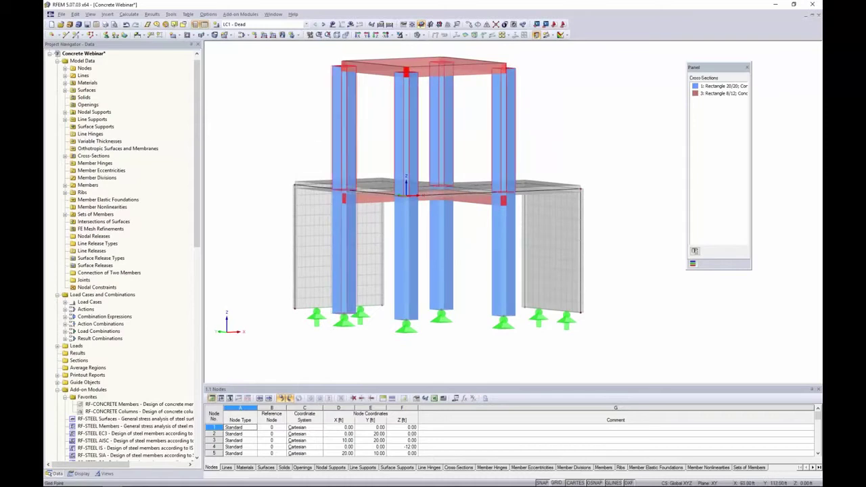
pyautogui.rightClick(351, 113)
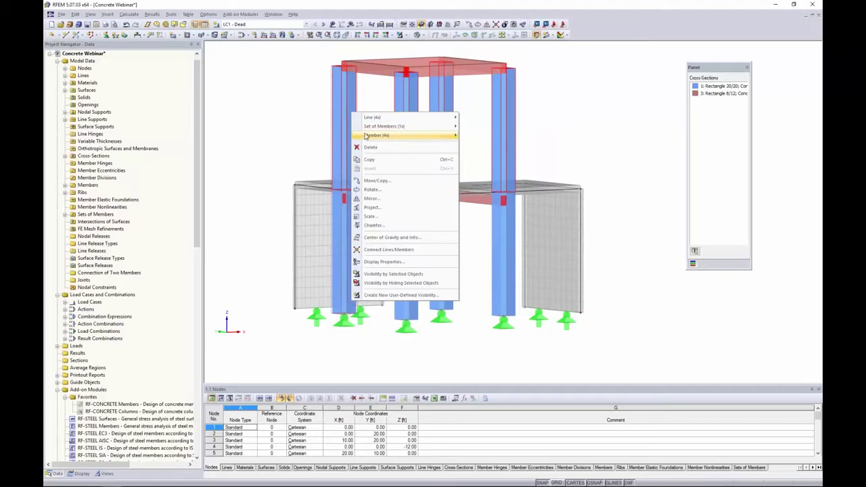
pyautogui.moveTo(405, 135)
pyautogui.click(481, 136)
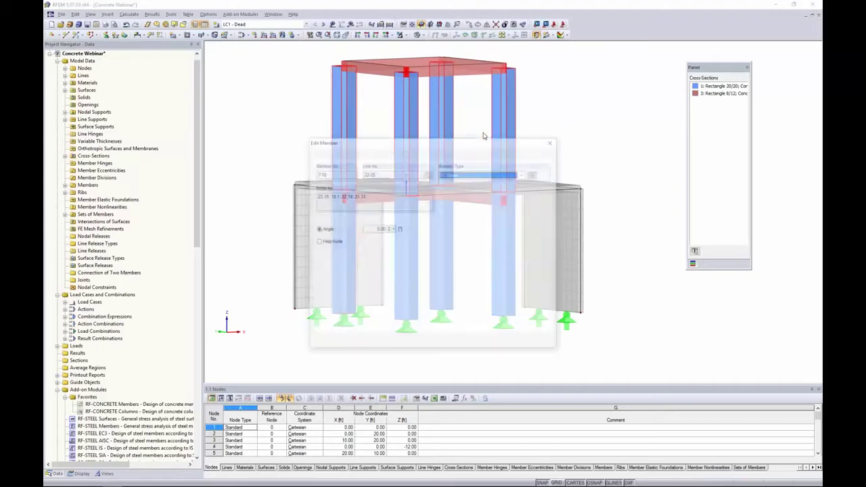
pyautogui.click(409, 154)
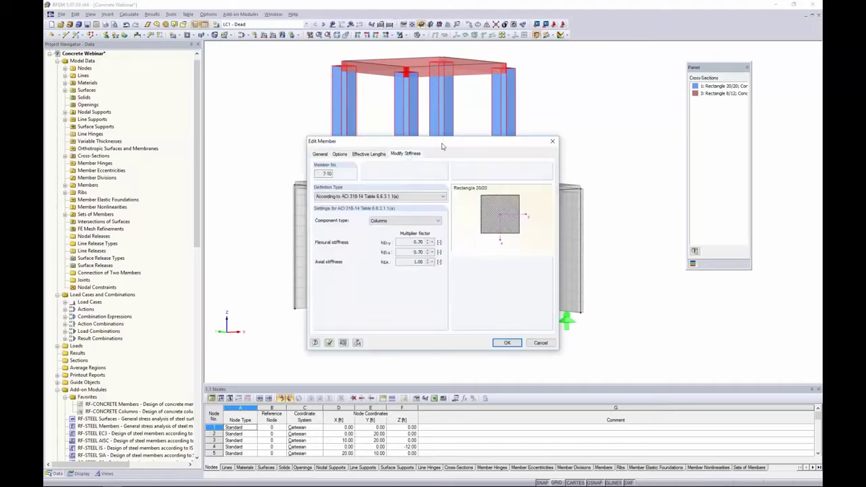
pyautogui.moveTo(443, 147); pyautogui.dragTo(539, 136)
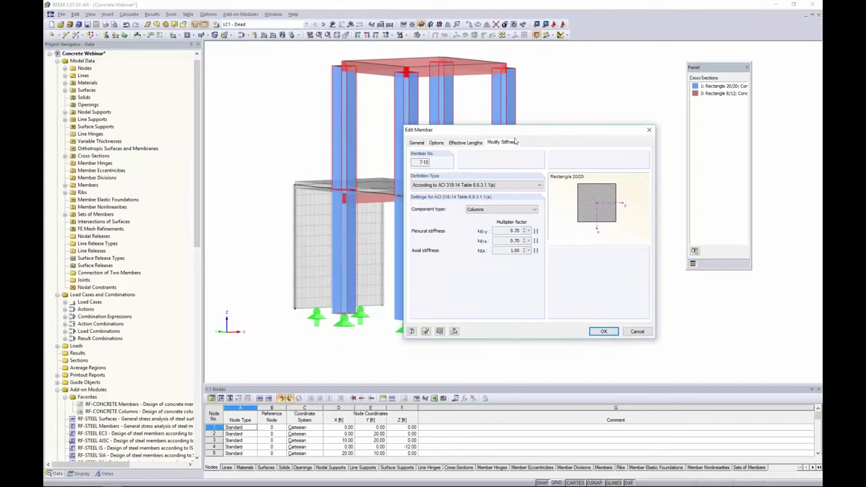
# Step: Try stiffness definition None, then ACI 318-14 Table 6.6.3.1.1(a) with component type Columns on the upper columns, and discard the edit
pyautogui.click(442, 185)
pyautogui.click(473, 192)
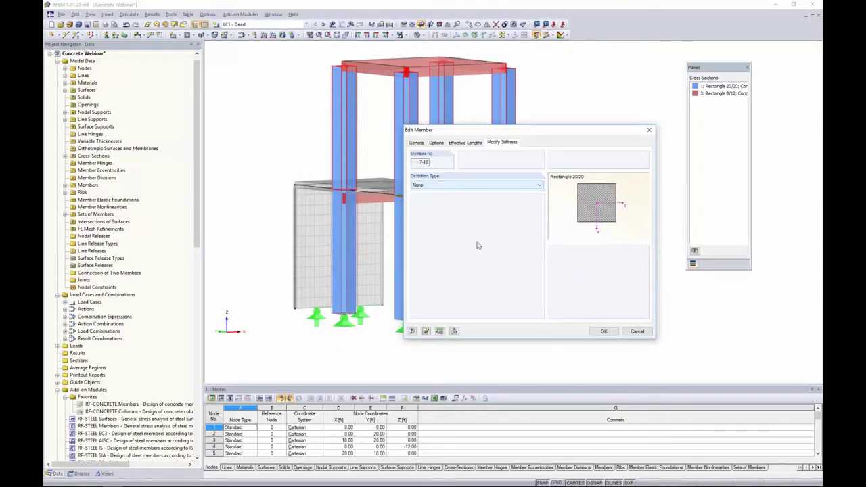
pyautogui.click(433, 185)
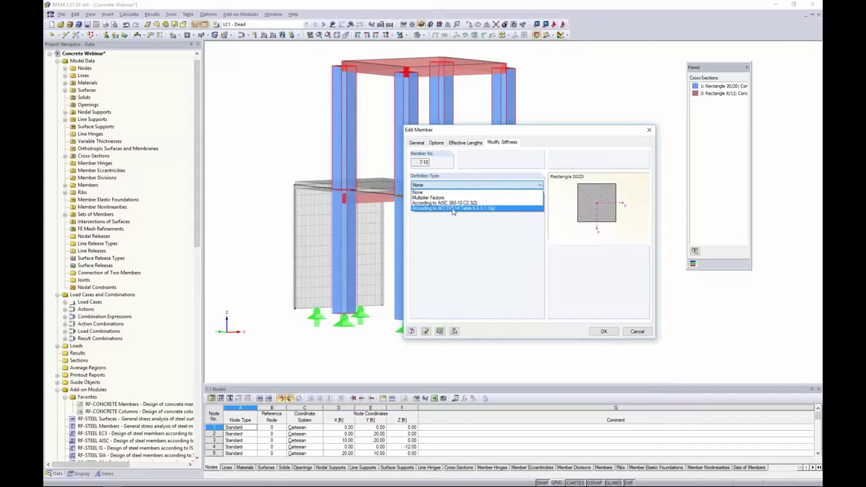
pyautogui.click(452, 208)
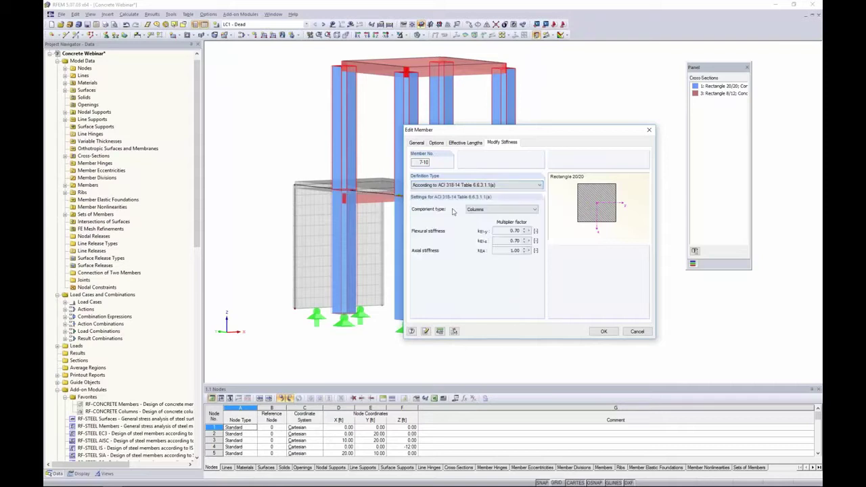
pyautogui.click(492, 211)
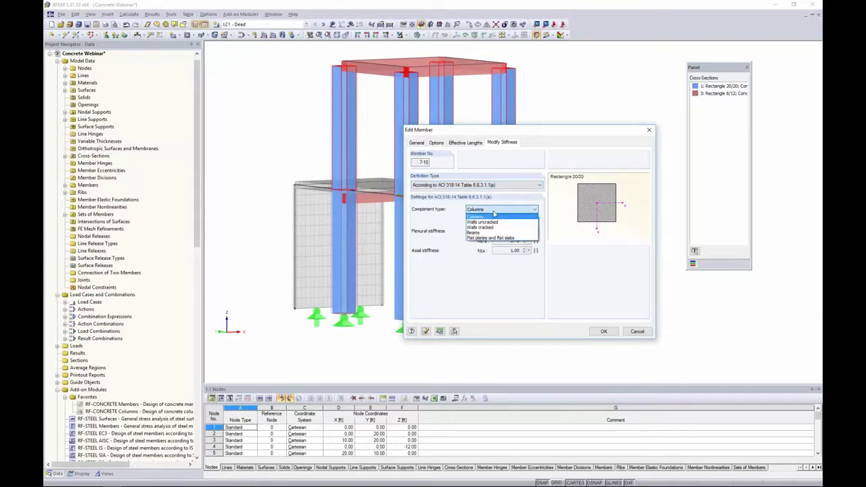
pyautogui.click(478, 217)
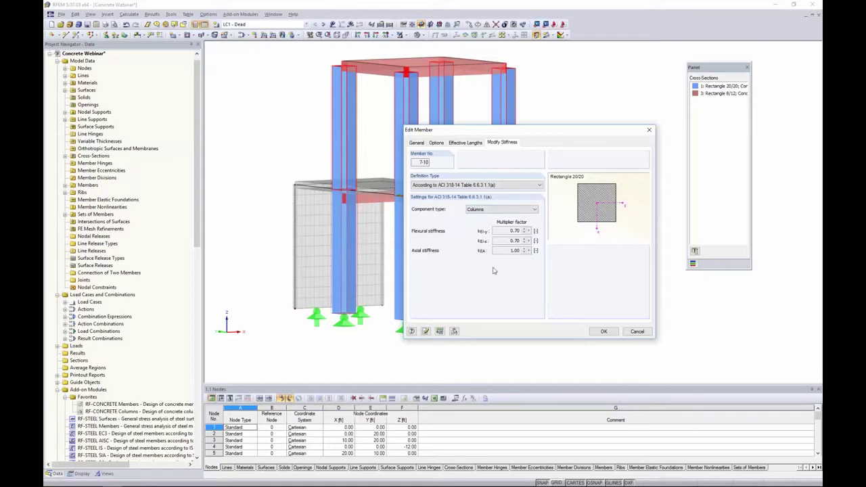
pyautogui.click(635, 331)
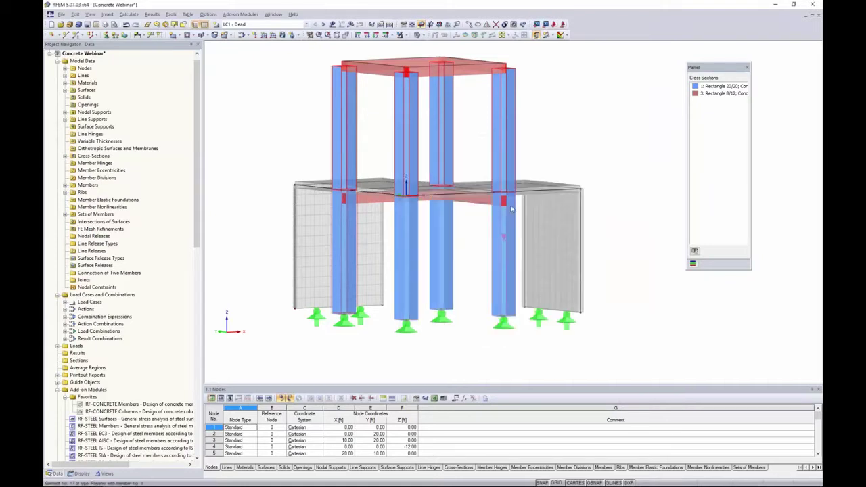
# Step: Set the front top beam's component type to Beams under the ACI 318-14 stiffness modification and apply it
pyautogui.moveTo(467, 115); pyautogui.dragTo(480, 94, button='middle')
pyautogui.doubleClick(481, 94)
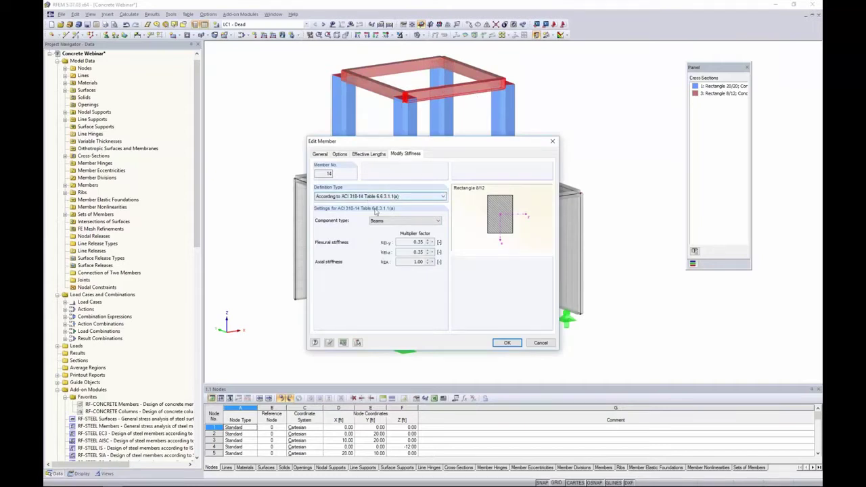
pyautogui.click(393, 221)
pyautogui.click(385, 244)
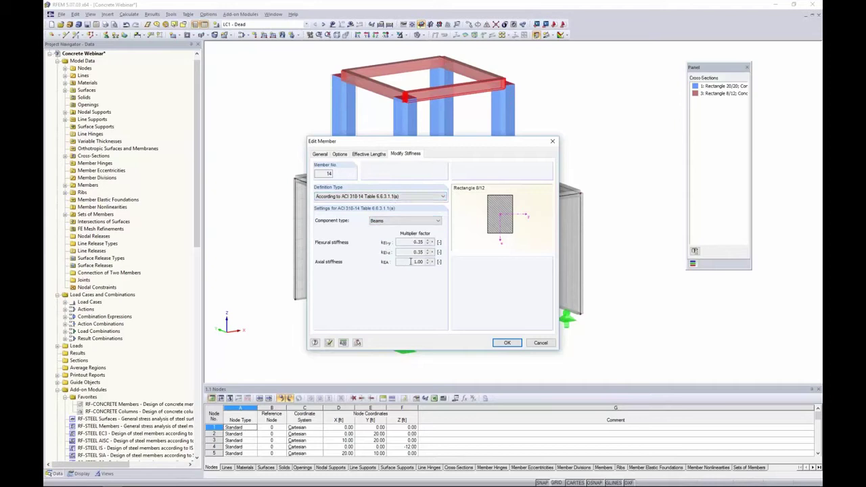
pyautogui.click(415, 225)
pyautogui.click(406, 227)
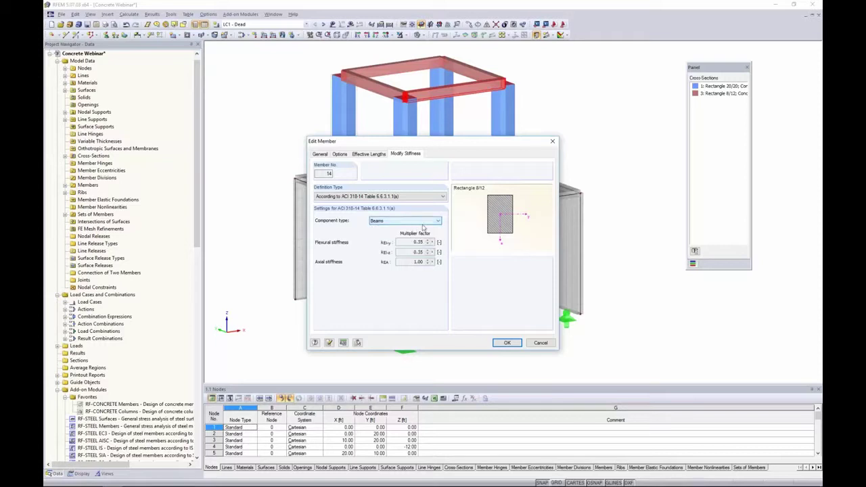
pyautogui.click(502, 343)
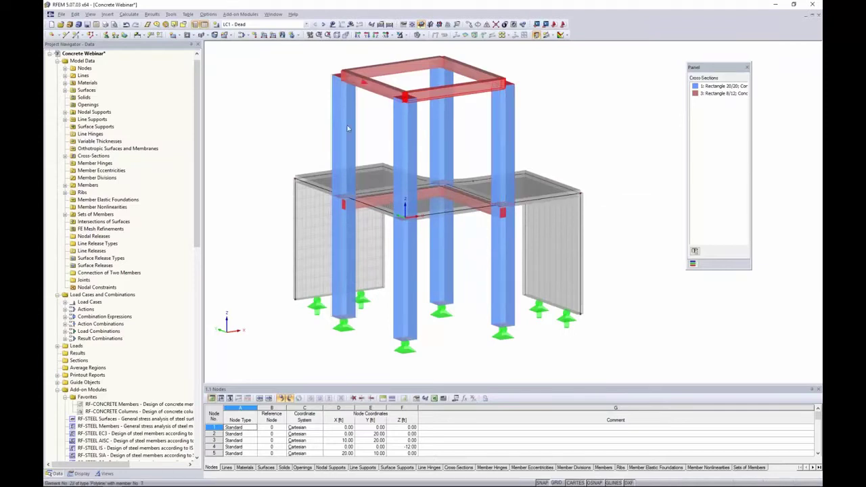
# Step: Display the loads of load case LC1 - Dead on the whole model
pyautogui.scroll(-3, 324, 95)
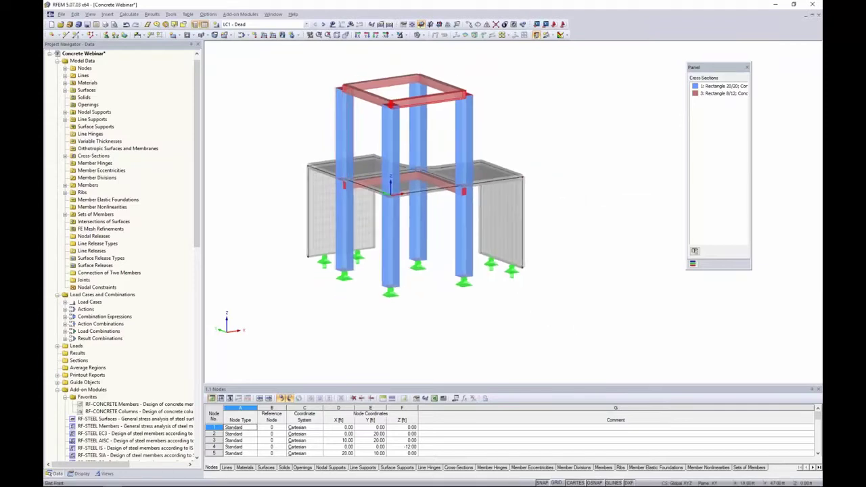
pyautogui.click(332, 24)
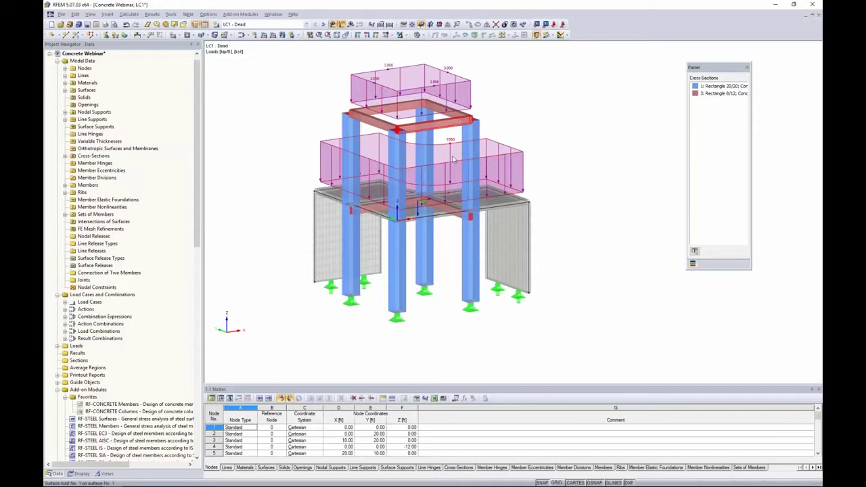
pyautogui.keyDown('ctrl'); pyautogui.moveTo(548, 131); pyautogui.dragTo(534, 132, button='middle'); pyautogui.keyUp('ctrl')
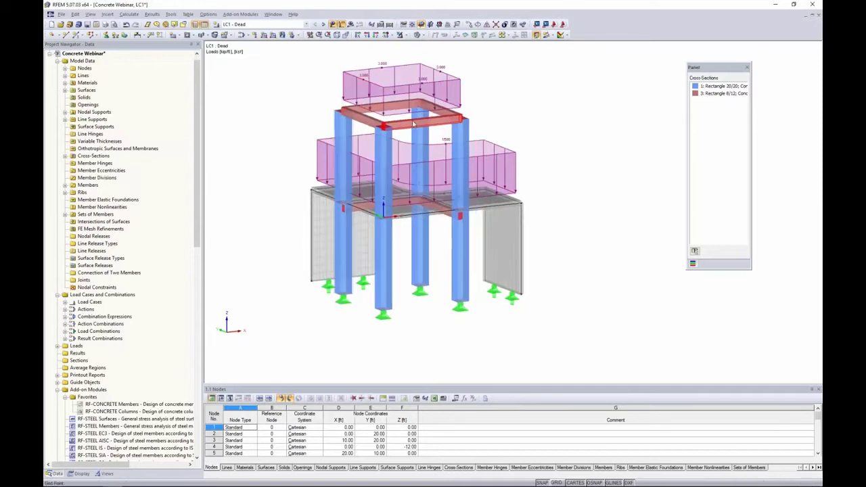
# Step: Display the loads of load case LC2 - Live and of LC3 - Wind on the model
pyautogui.click(323, 26)
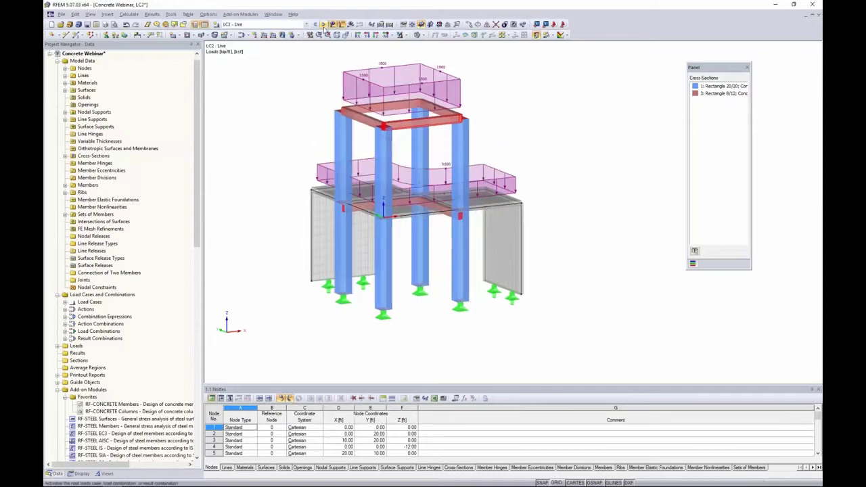
pyautogui.click(324, 26)
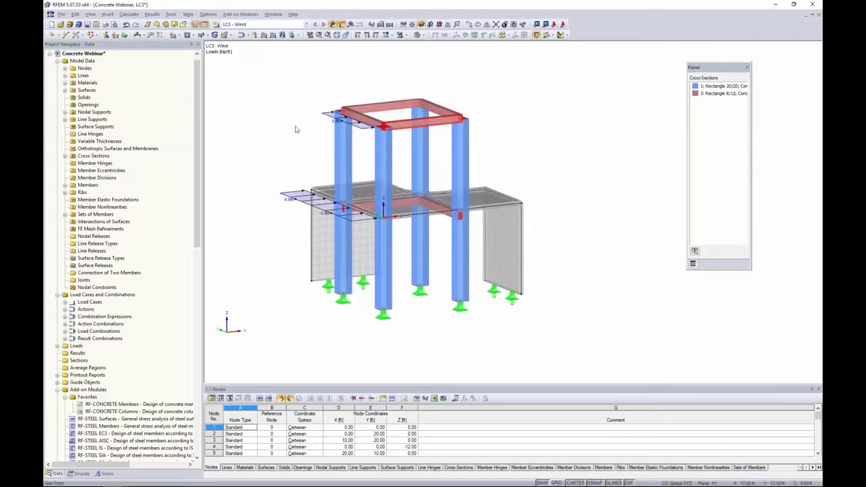
pyautogui.keyDown('ctrl'); pyautogui.moveTo(296, 179); pyautogui.dragTo(289, 179, button='middle'); pyautogui.keyUp('ctrl')
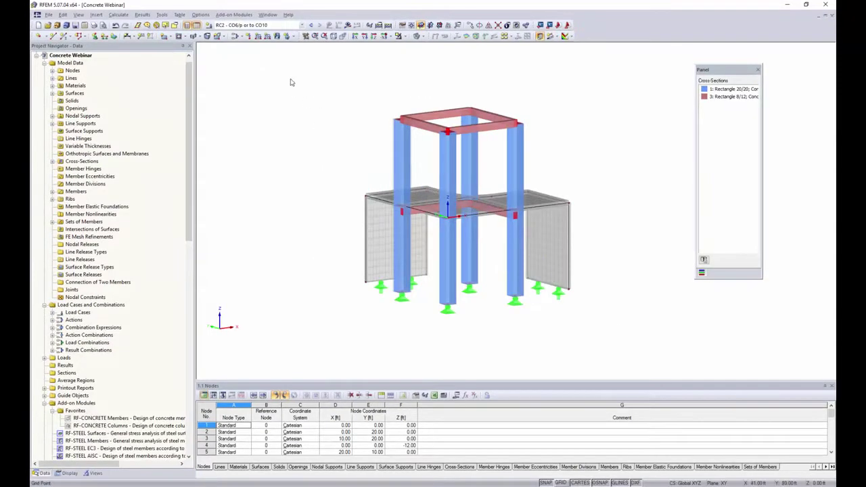
# Step: Open the load cases and combinations settings and review the Dead, Live and Wind load cases
pyautogui.click(235, 37)
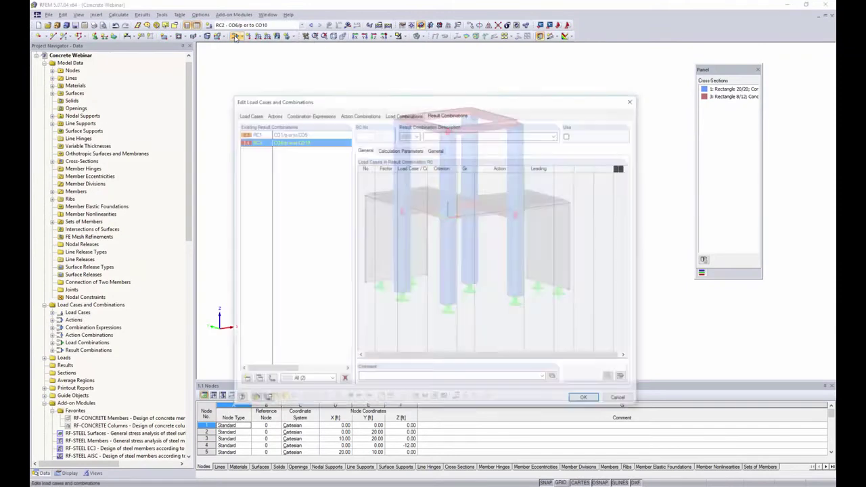
pyautogui.moveTo(299, 104); pyautogui.dragTo(302, 78)
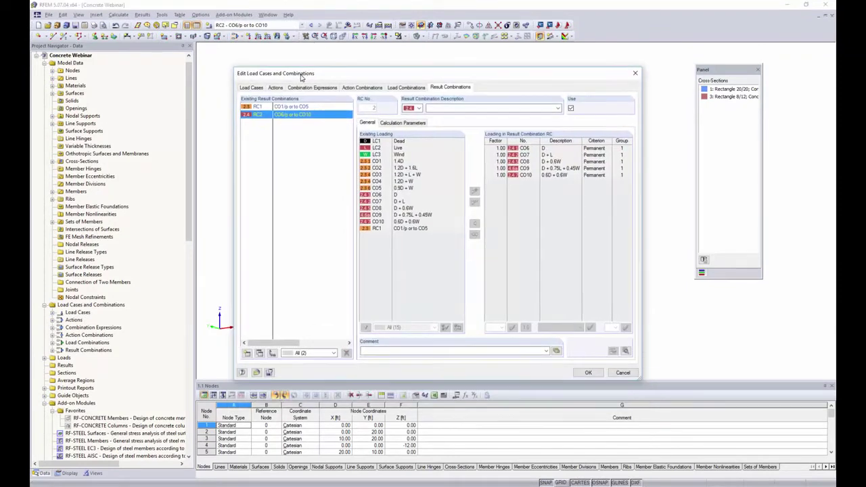
pyautogui.click(260, 87)
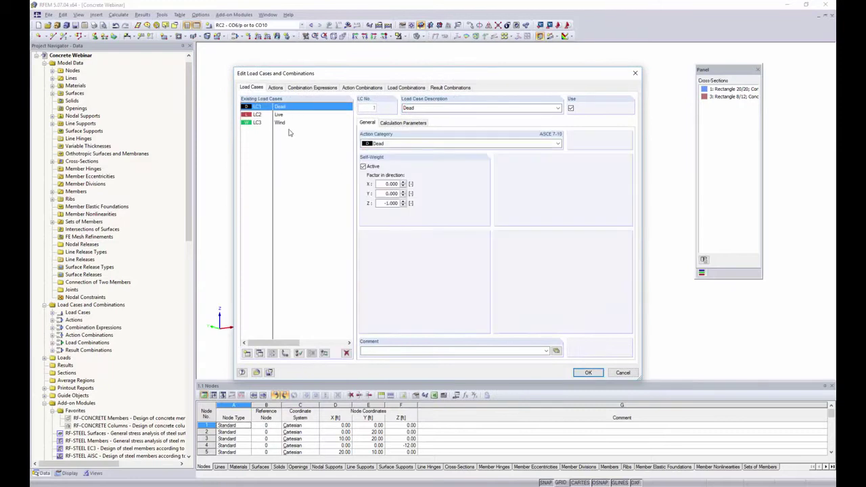
# Step: Review the load cases and factors contained in load combinations CO1 to CO6
pyautogui.click(398, 88)
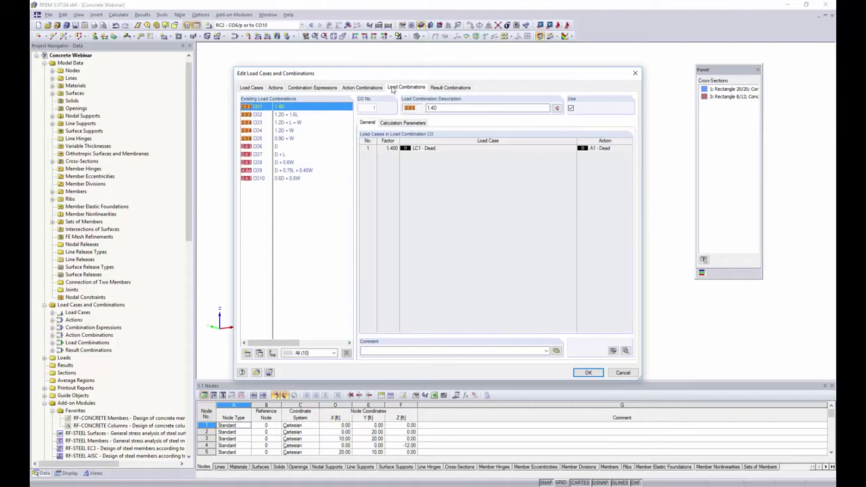
pyautogui.click(285, 115)
pyautogui.click(285, 123)
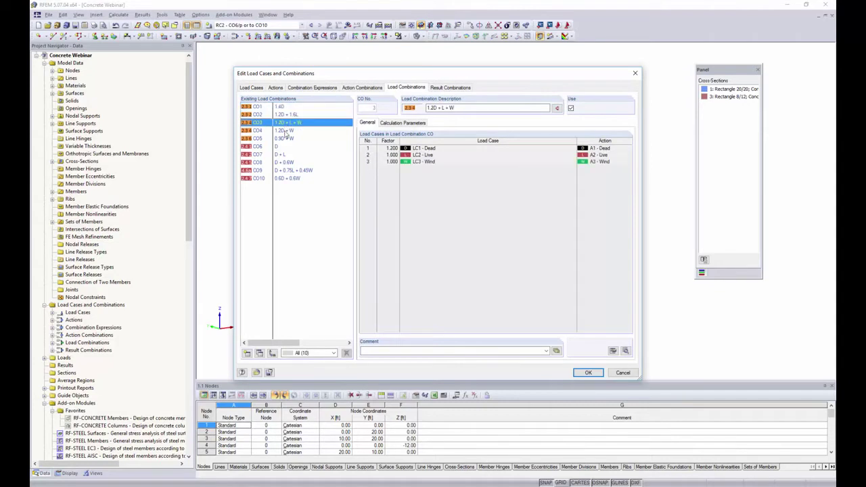
pyautogui.click(285, 131)
pyautogui.click(287, 138)
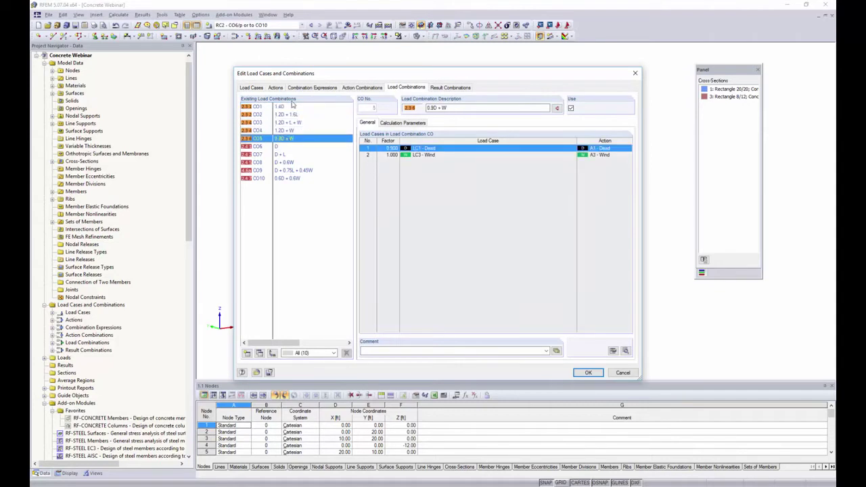
pyautogui.click(279, 146)
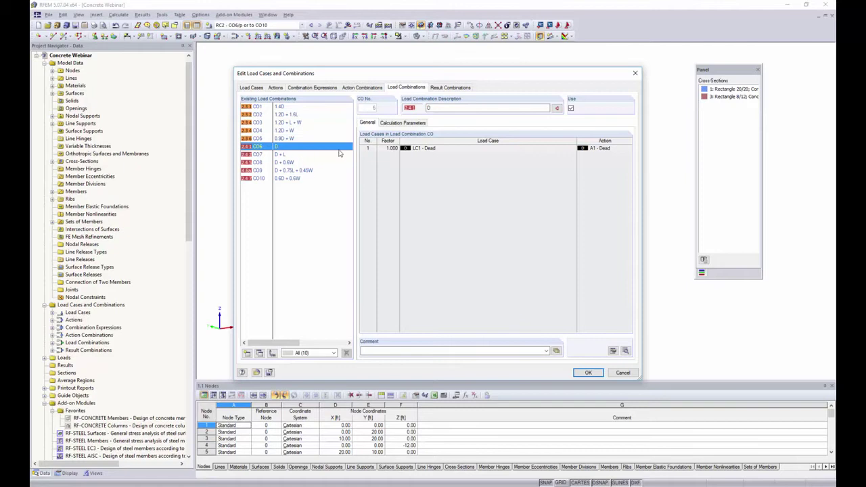
# Step: Check the method of analysis in the calculation parameters of load combinations CO6, CO1, CO2 and CO3
pyautogui.click(388, 123)
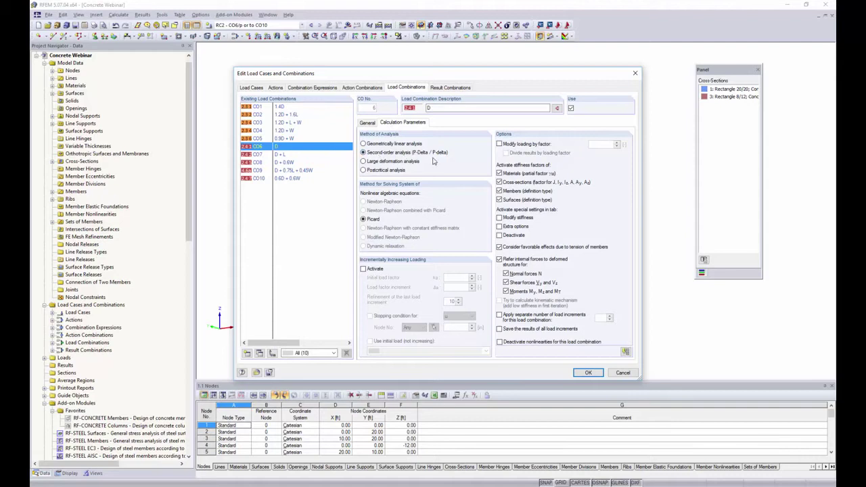
pyautogui.click(273, 107)
pyautogui.click(283, 115)
pyautogui.click(283, 123)
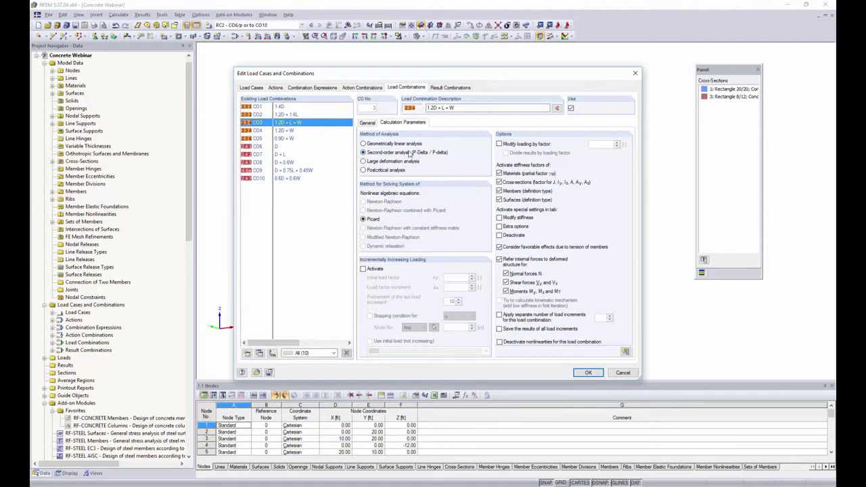
# Step: Review the loading contained in result combinations RC1 and RC2, and close the load cases and combinations settings
pyautogui.click(440, 91)
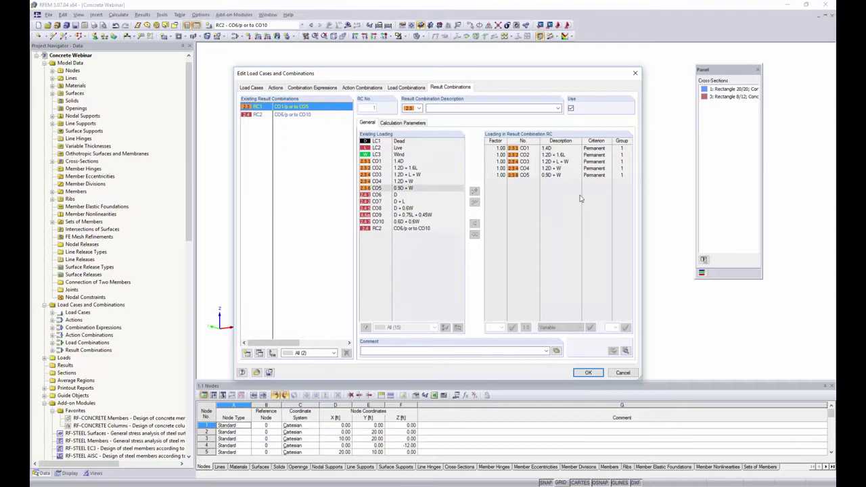
pyautogui.click(312, 115)
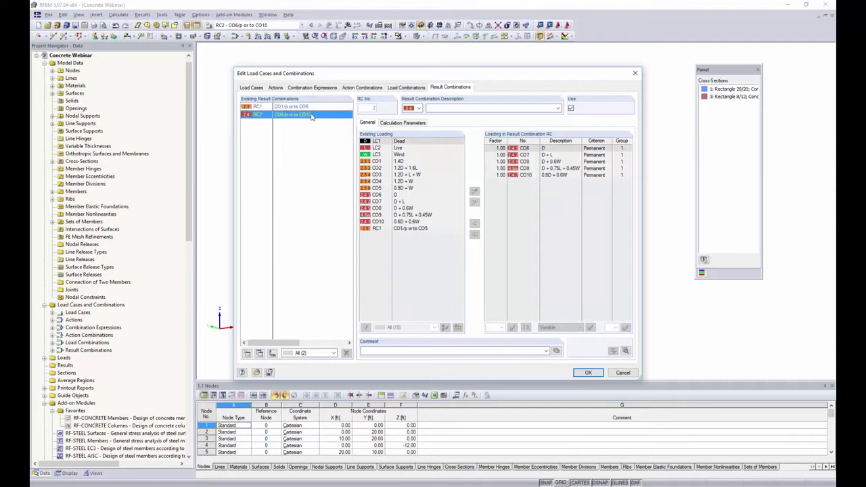
pyautogui.click(586, 372)
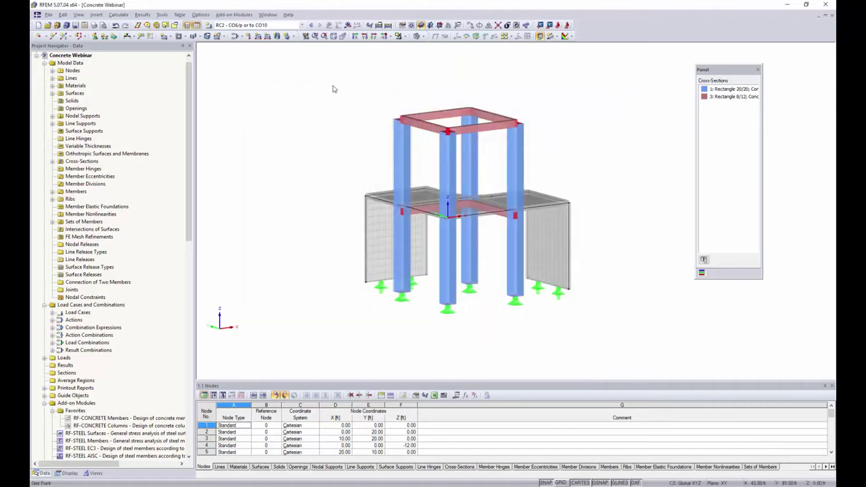
# Step: Make result combination RC1 - CO1/p or to CO5 current and show its calculated results
pyautogui.click(297, 25)
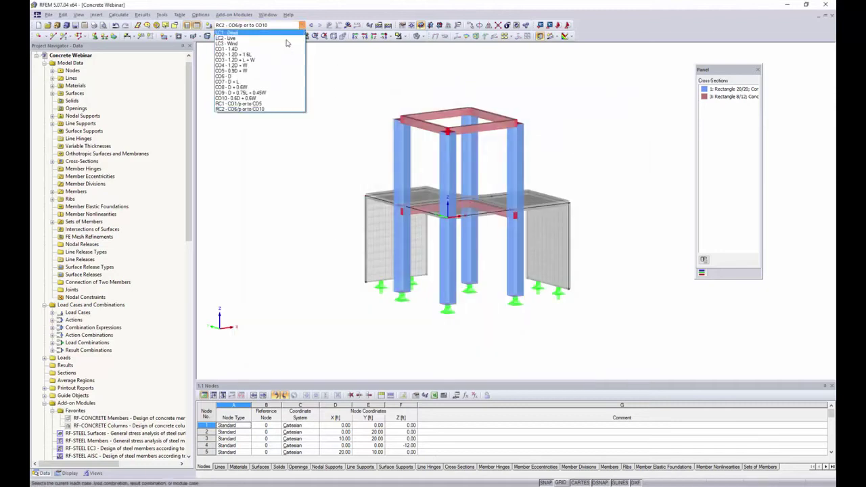
pyautogui.click(281, 102)
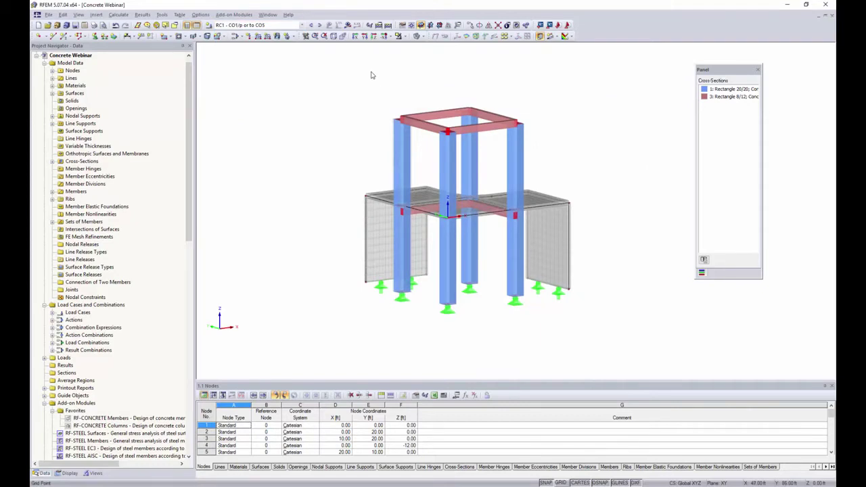
pyautogui.click(347, 25)
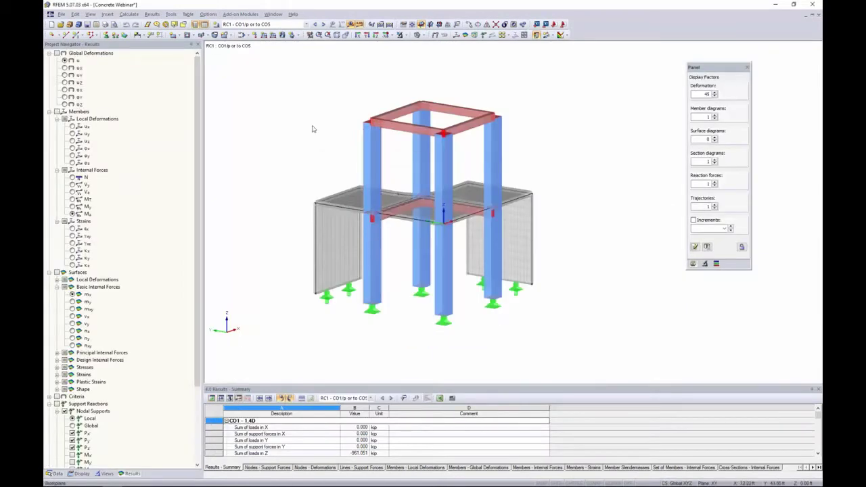
# Step: Display the global deformations u for RC1, followed by those for load combination CO3 - 1.2D + L + W
pyautogui.keyDown('ctrl'); pyautogui.moveTo(340, 128); pyautogui.dragTo(326, 129, button='middle'); pyautogui.keyUp('ctrl')
pyautogui.click(57, 53)
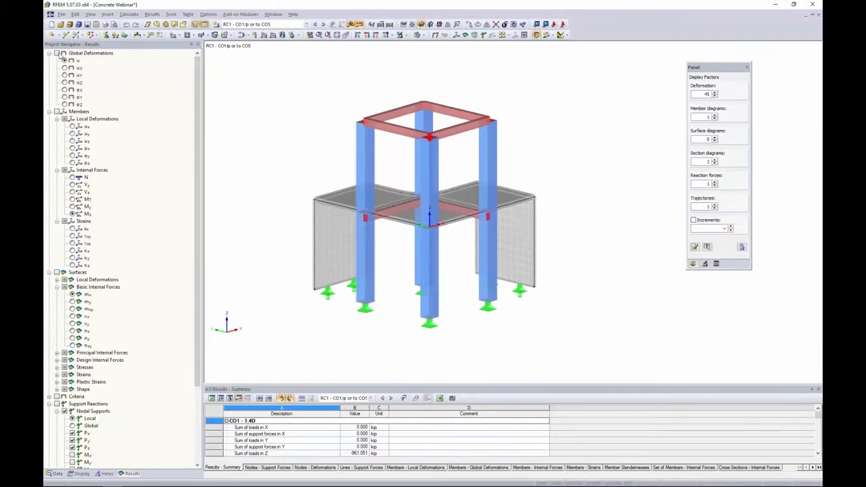
pyautogui.keyDown('ctrl'); pyautogui.moveTo(553, 187); pyautogui.dragTo(473, 181, button='middle'); pyautogui.keyUp('ctrl')
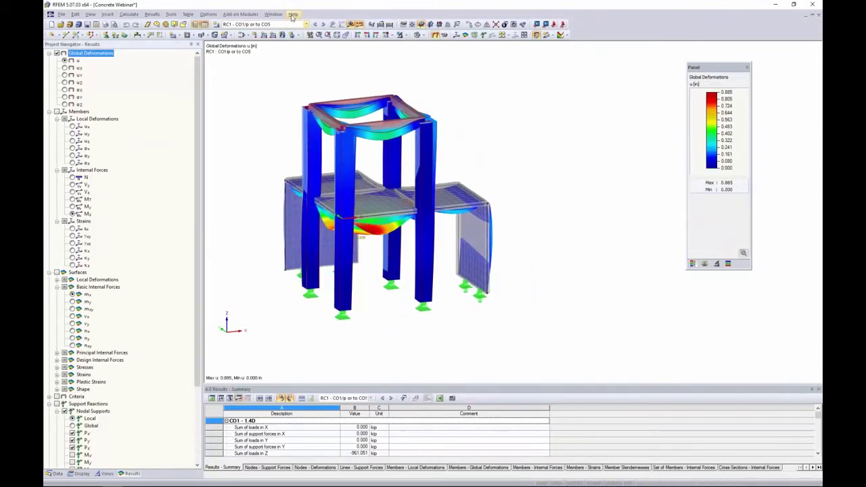
pyautogui.click(291, 24)
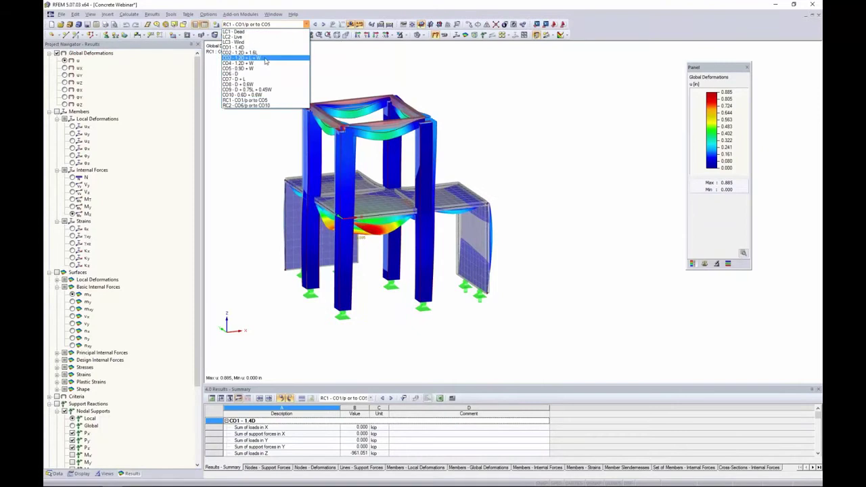
pyautogui.click(265, 59)
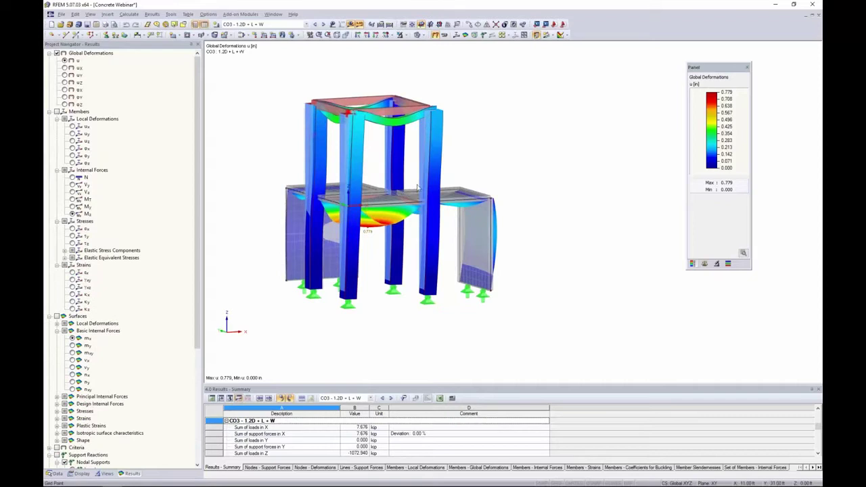
# Step: Display the member internal forces for CO3 in place of the deformations and switch the model to wireframe
pyautogui.moveTo(199, 201); pyautogui.dragTo(190, 305)
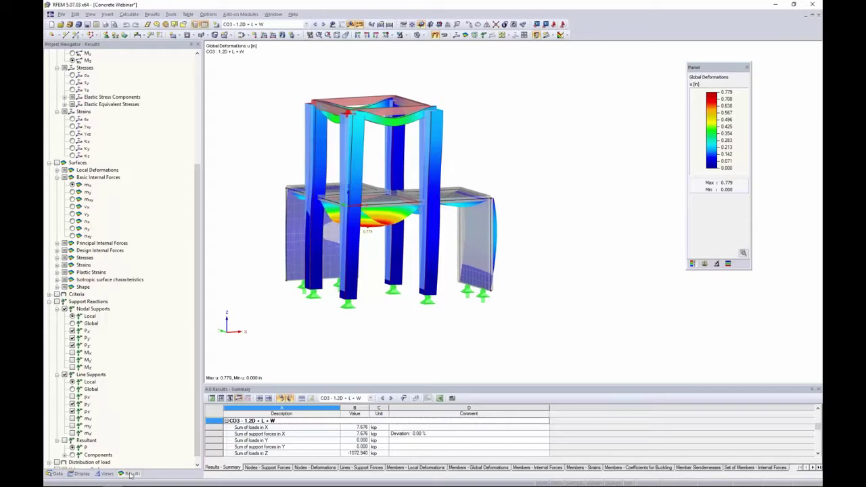
pyautogui.scroll(6, 132, 352)
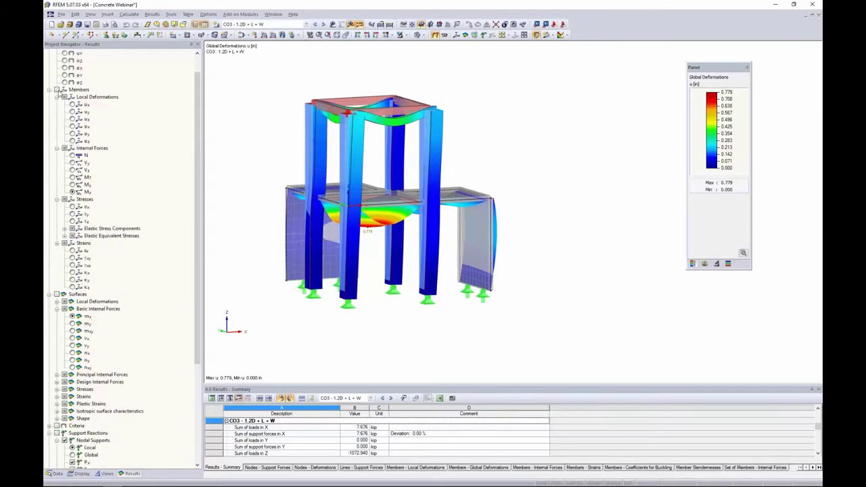
pyautogui.click(57, 89)
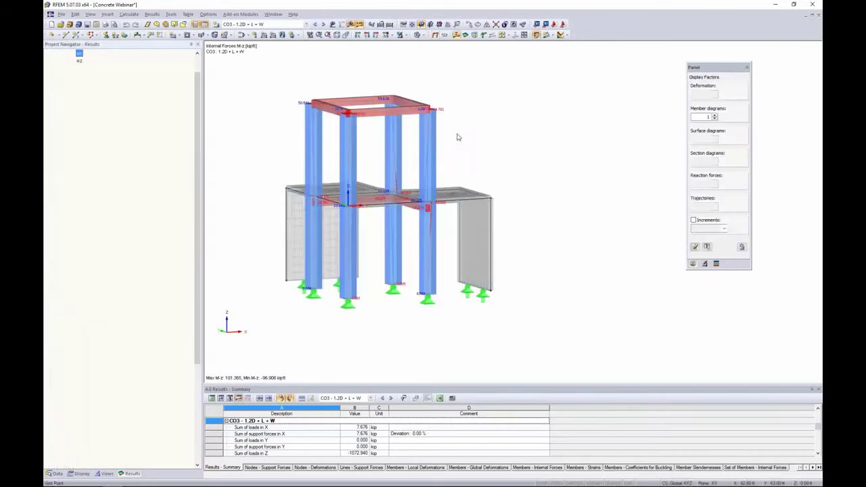
pyautogui.click(418, 35)
pyautogui.click(426, 45)
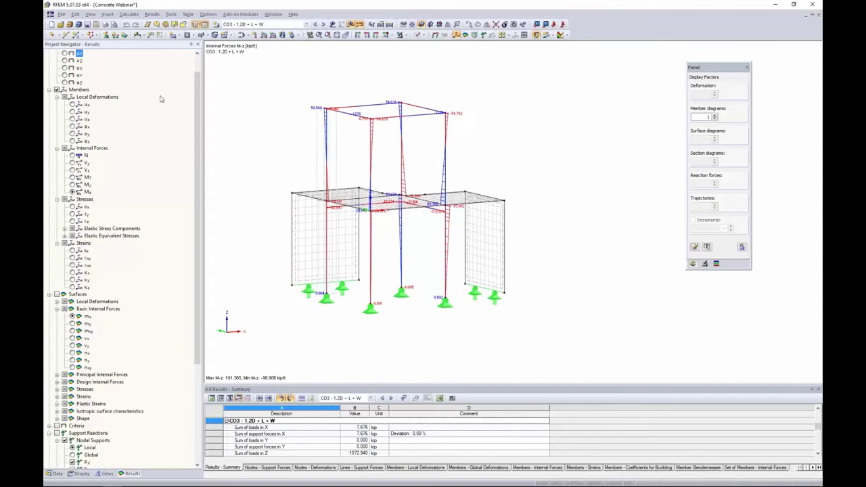
# Step: View the member internal force diagrams for N, Vy, MT and My in turn
pyautogui.click(73, 155)
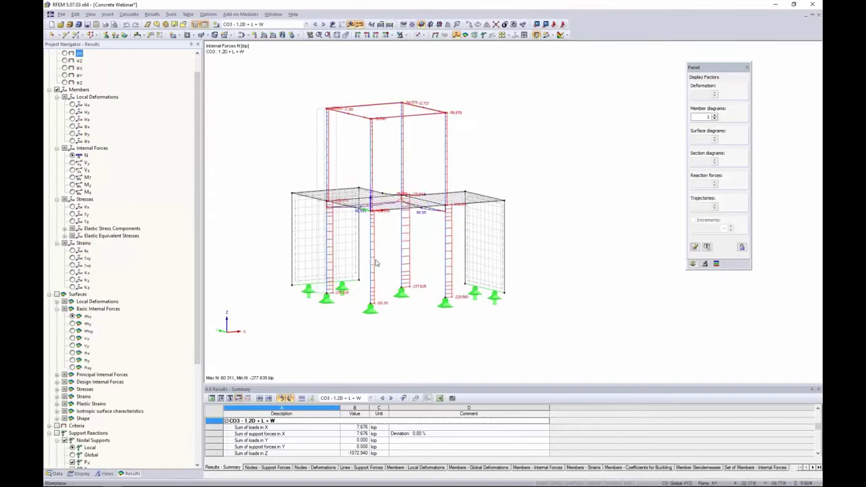
pyautogui.click(72, 163)
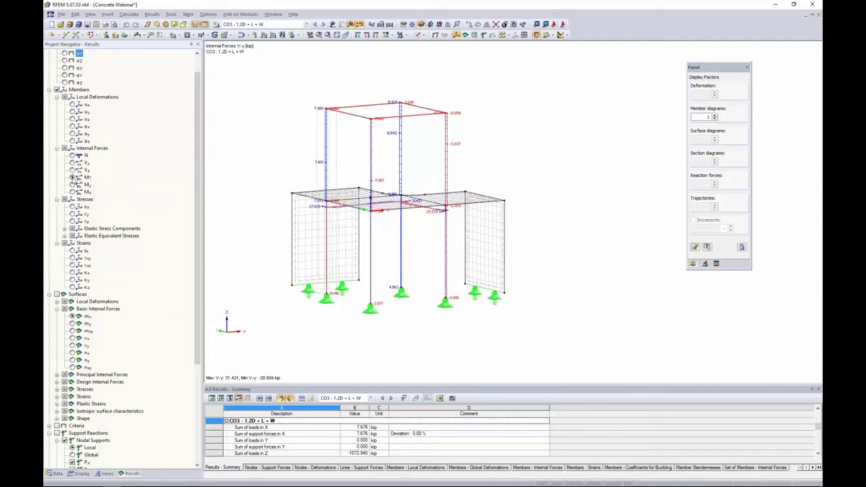
pyautogui.click(72, 177)
pyautogui.click(73, 185)
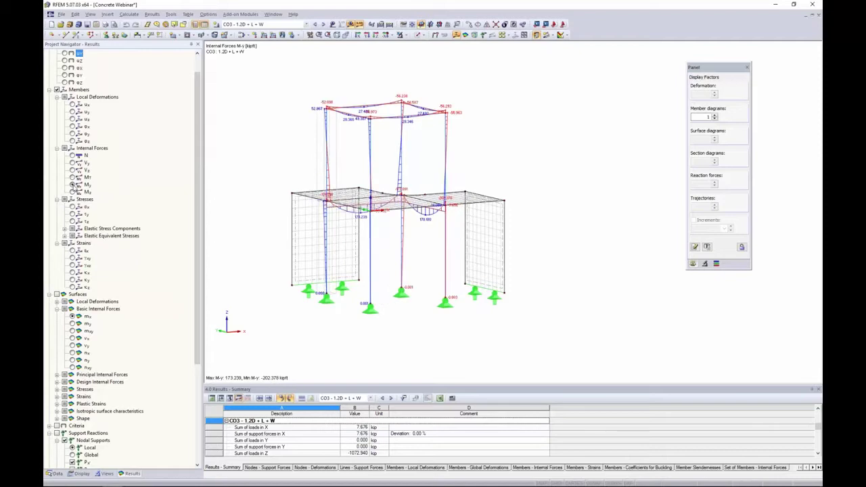
# Step: Set the display factor of the member diagrams to 2 and inspect the enlarged My diagrams
pyautogui.click(702, 115)
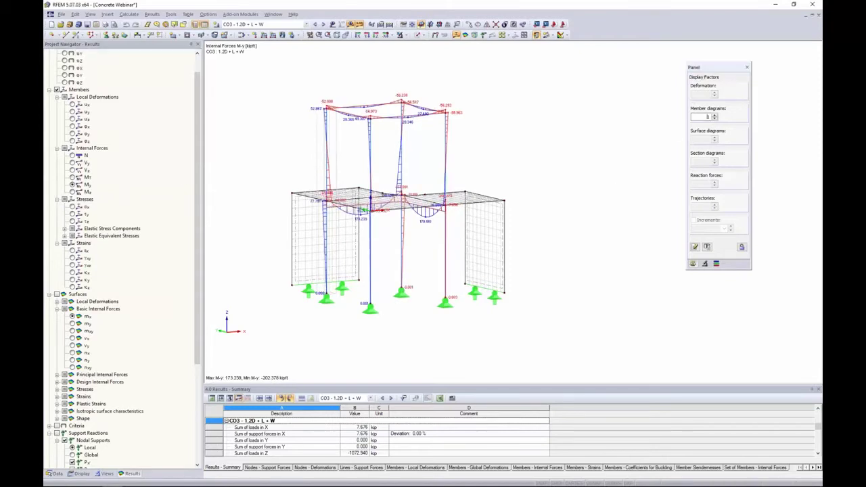
pyautogui.scroll(3, 702, 115)
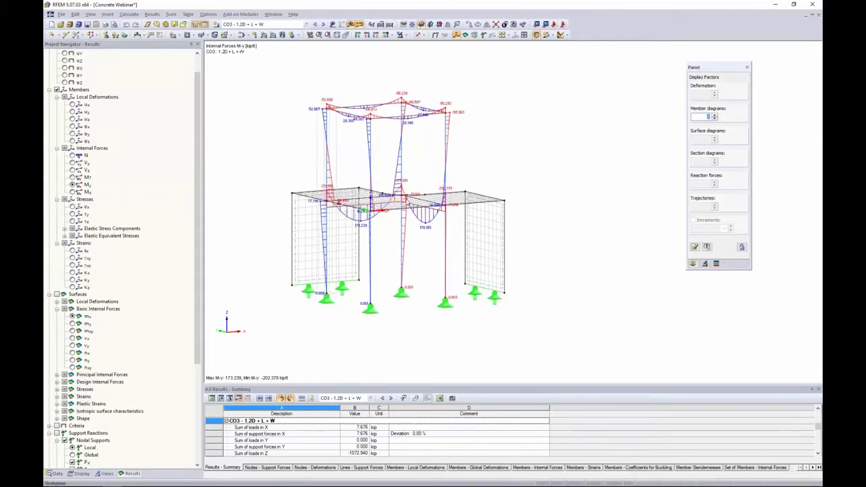
pyautogui.moveTo(531, 163)
pyautogui.keyDown('ctrl'); pyautogui.mouseDown(button='middle')
pyautogui.moveTo(571, 168)
pyautogui.moveTo(533, 175)
pyautogui.mouseUp(button='middle'); pyautogui.keyUp('ctrl')
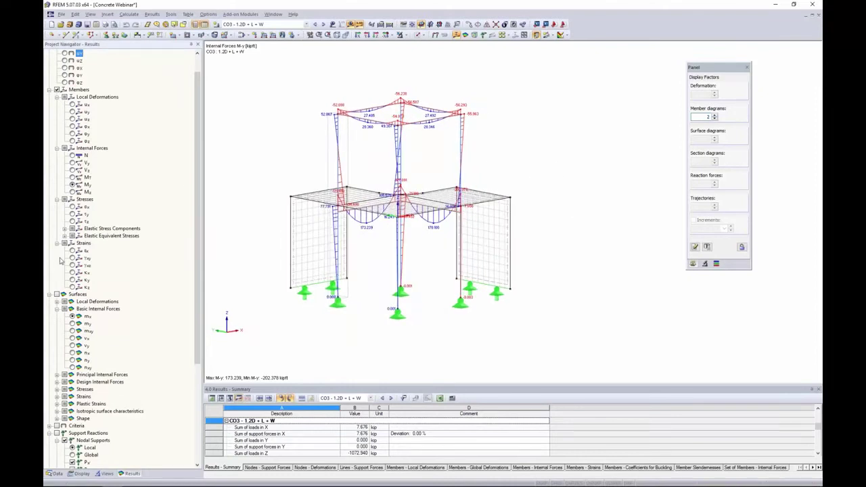
# Step: Display the nodal and line support reactions for CO3 and hide the member results
pyautogui.scroll(-6, 86, 275)
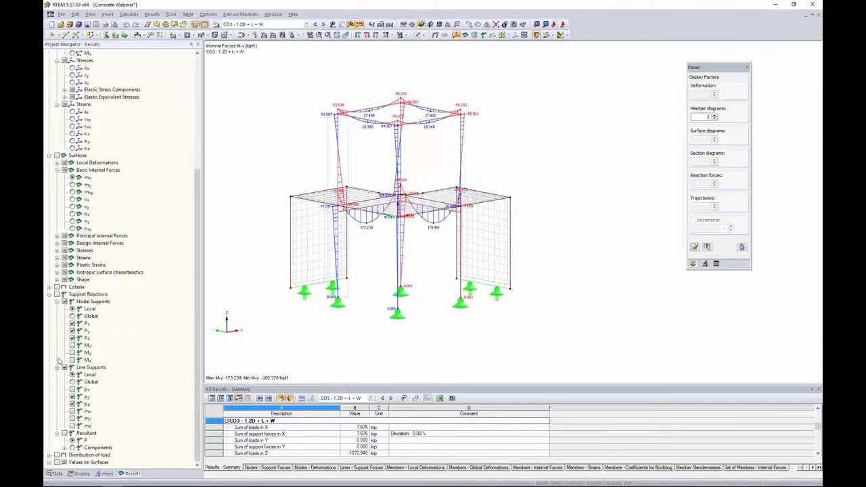
pyautogui.click(57, 294)
pyautogui.scroll(5, 60, 295)
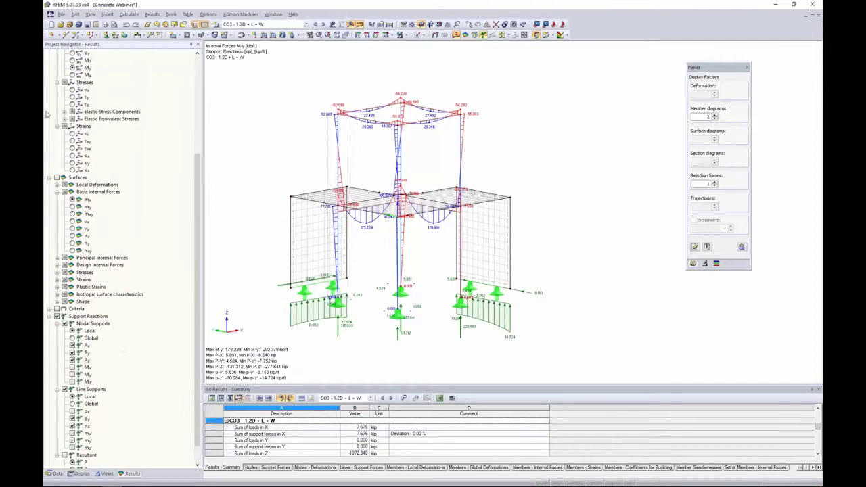
pyautogui.click(58, 61)
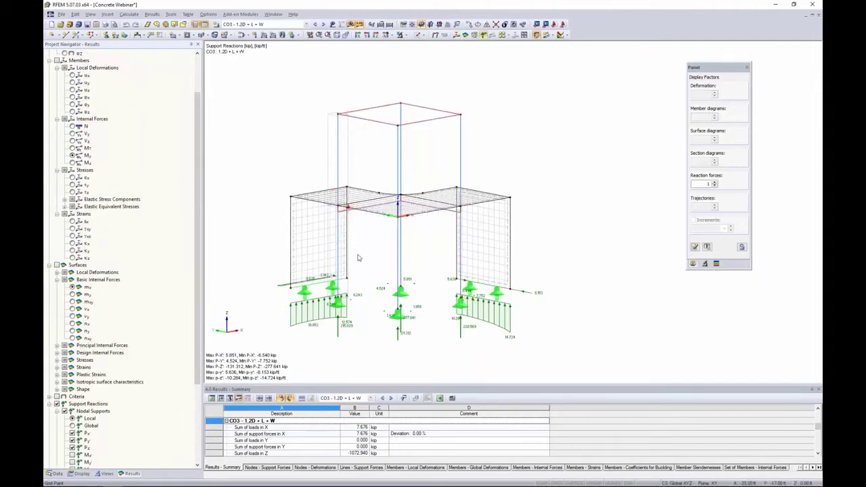
# Step: Hide the support reactions of CO3 so only the wireframe model is shown
pyautogui.keyDown('ctrl'); pyautogui.moveTo(359, 257); pyautogui.dragTo(421, 246, button='middle'); pyautogui.keyUp('ctrl')
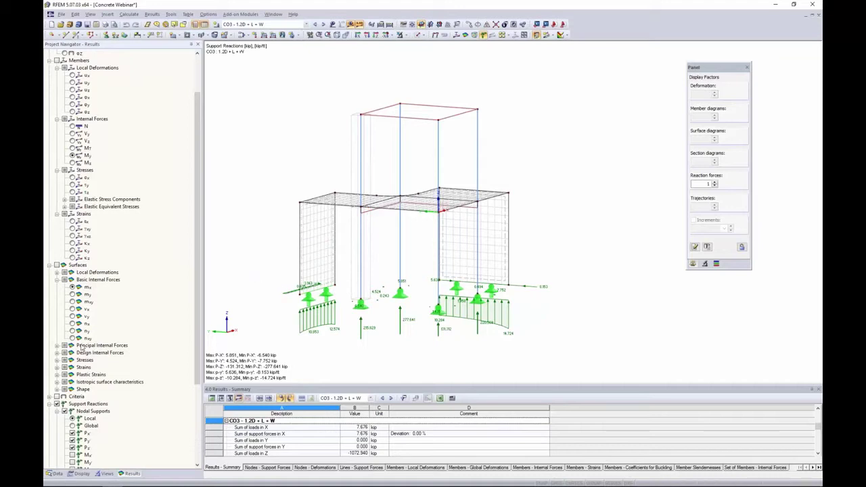
pyautogui.click(56, 404)
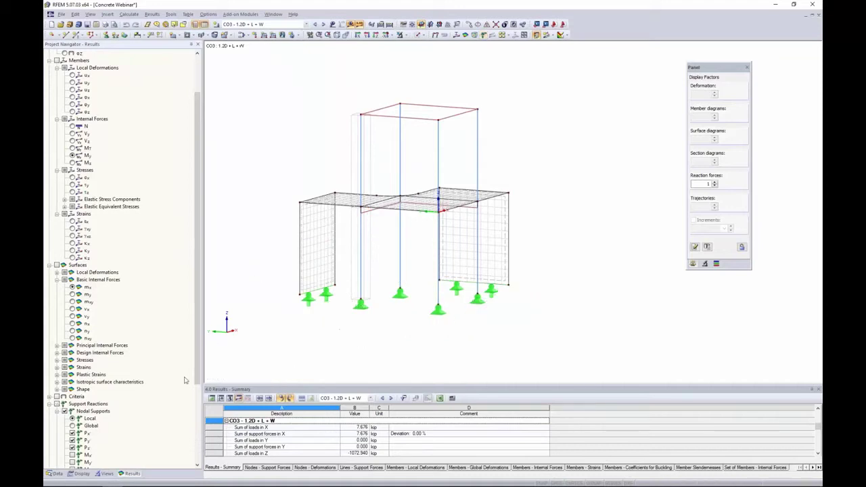
pyautogui.keyDown('ctrl'); pyautogui.moveTo(280, 332); pyautogui.dragTo(334, 261, button='middle'); pyautogui.keyUp('ctrl')
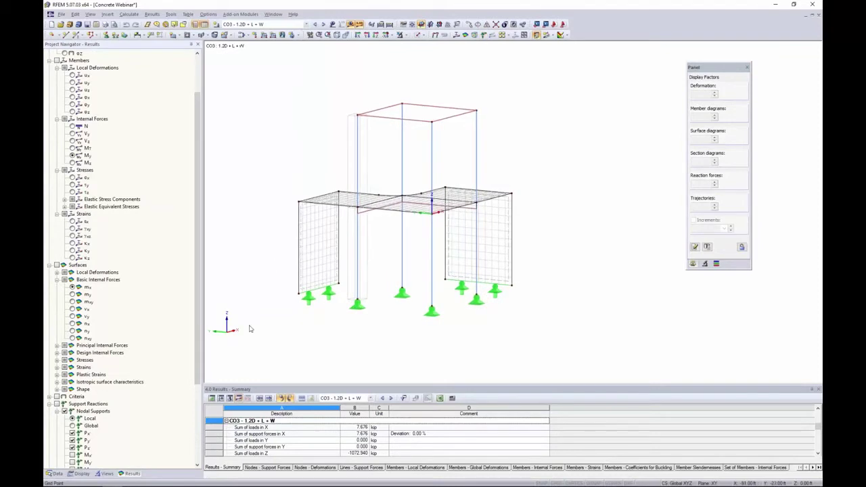
# Step: Look through the available concrete design add-on modules and the full add-on module list in the project data
pyautogui.click(60, 474)
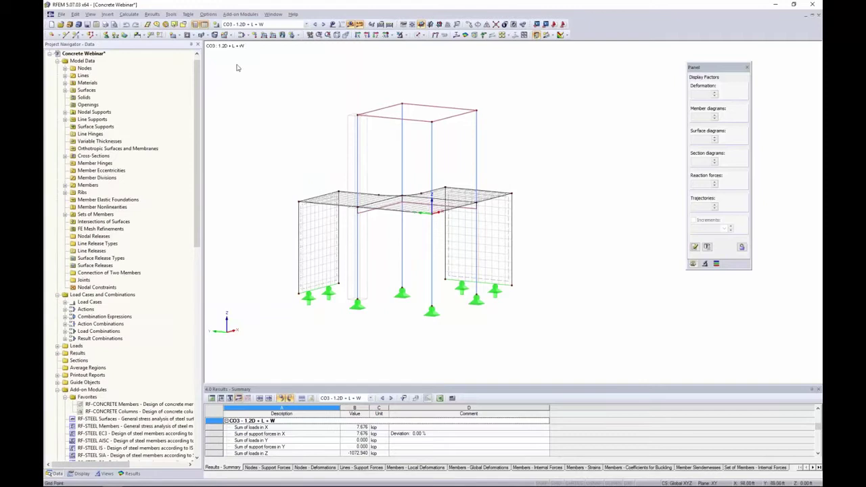
pyautogui.click(241, 14)
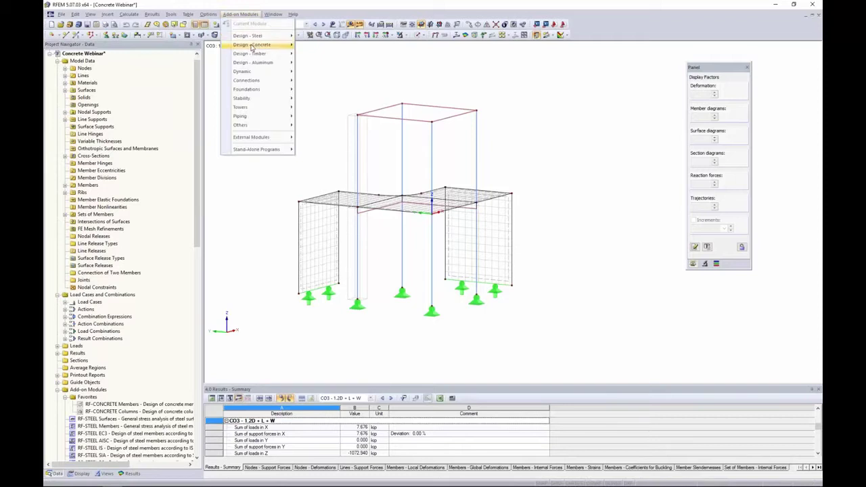
pyautogui.moveTo(252, 46)
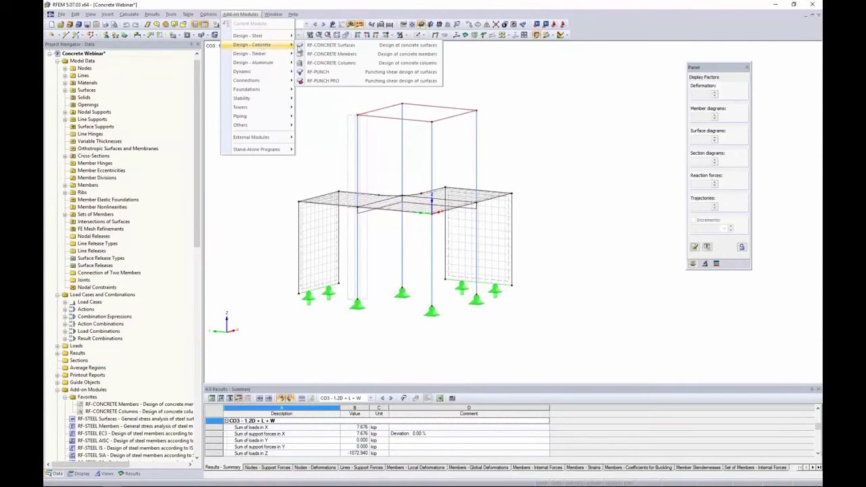
pyautogui.click(247, 236)
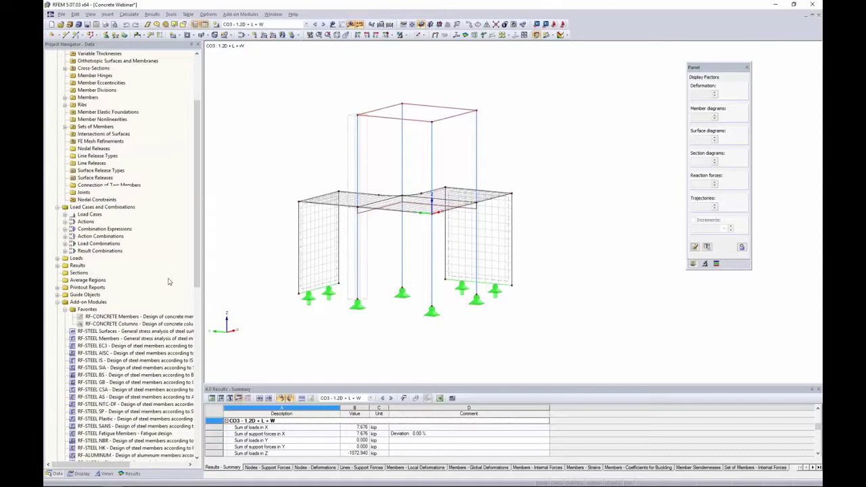
pyautogui.scroll(-10, 135, 236)
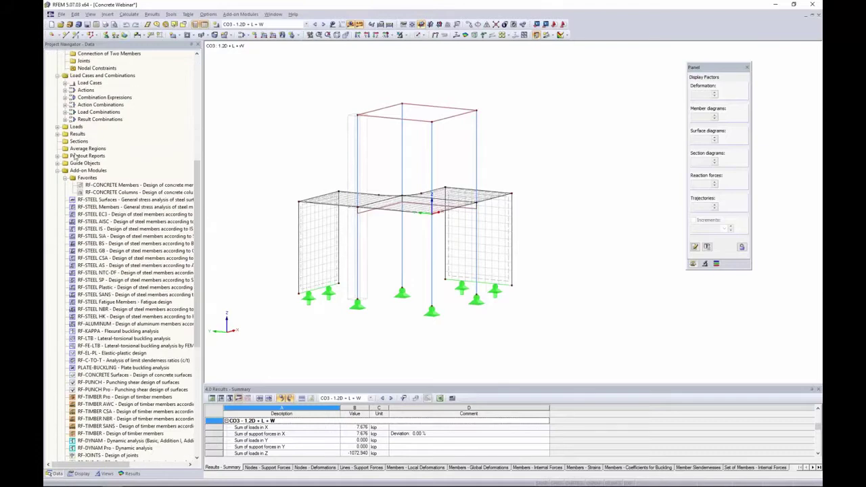
pyautogui.moveTo(56, 480)
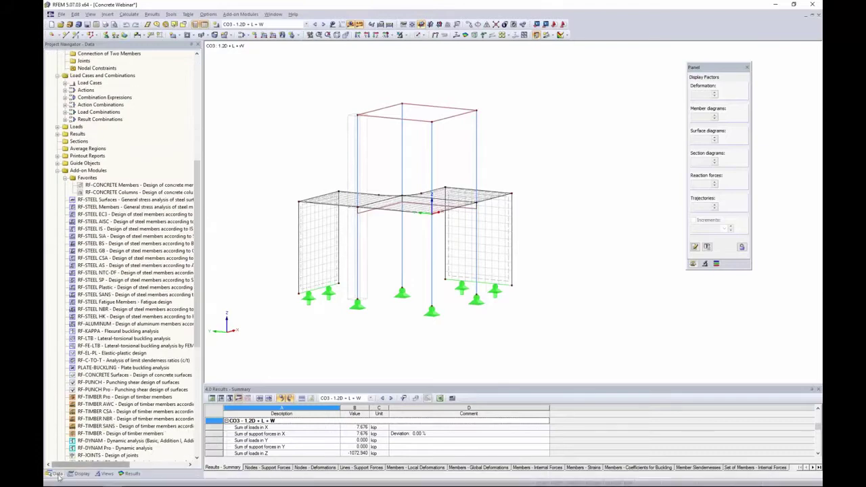
pyautogui.scroll(-10, 170, 259)
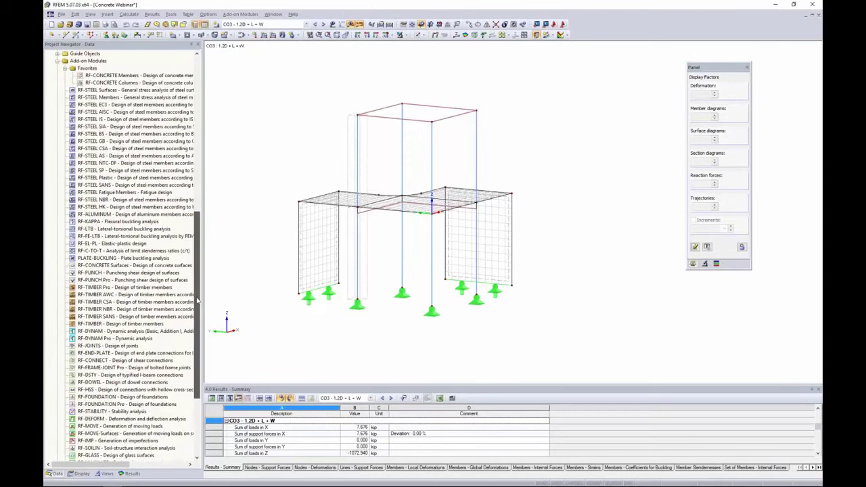
pyautogui.scroll(9, 169, 271)
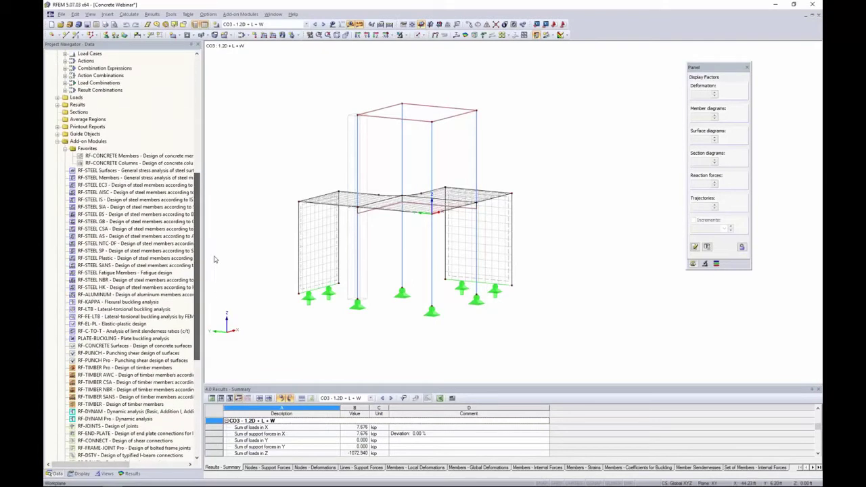
# Step: Start the RF-CONCRETE Members add-on module from the favorites and reposition its window
pyautogui.rightClick(156, 160)
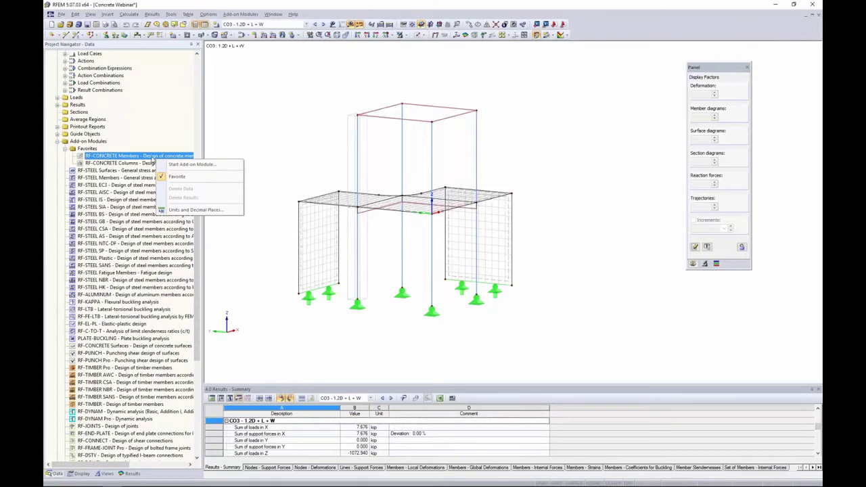
pyautogui.click(231, 157)
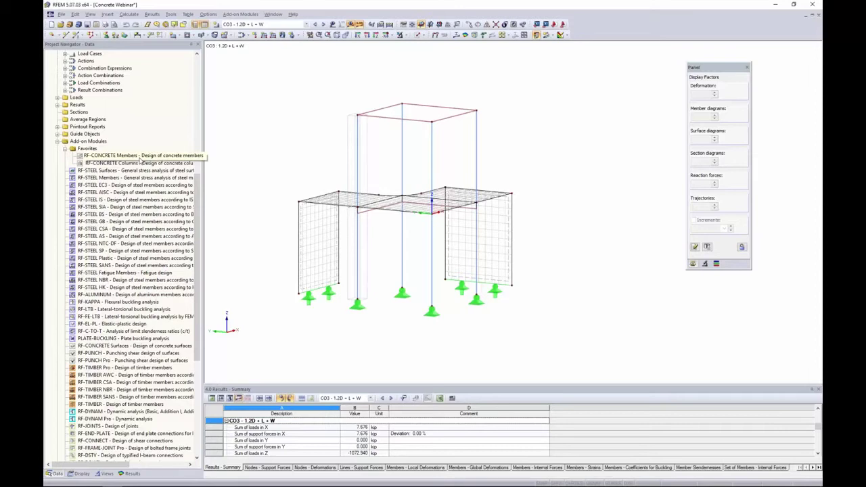
pyautogui.doubleClick(139, 158)
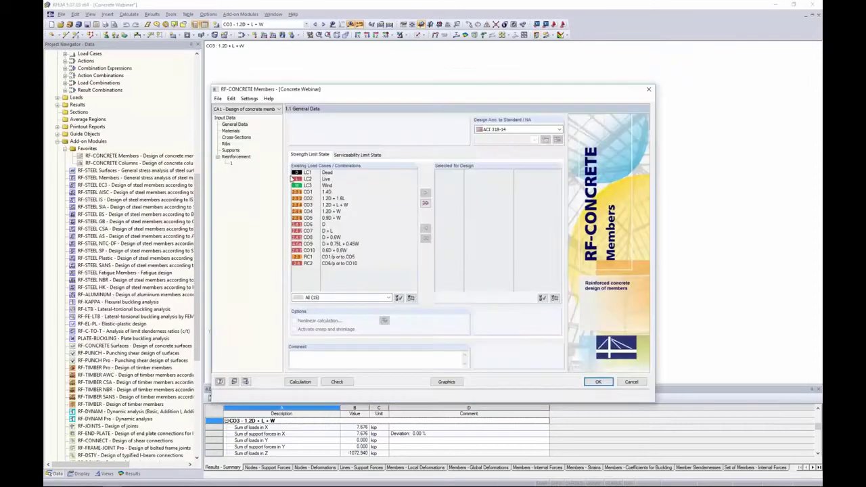
pyautogui.moveTo(343, 92)
pyautogui.mouseDown()
pyautogui.moveTo(374, 87)
pyautogui.moveTo(355, 86)
pyautogui.mouseUp()
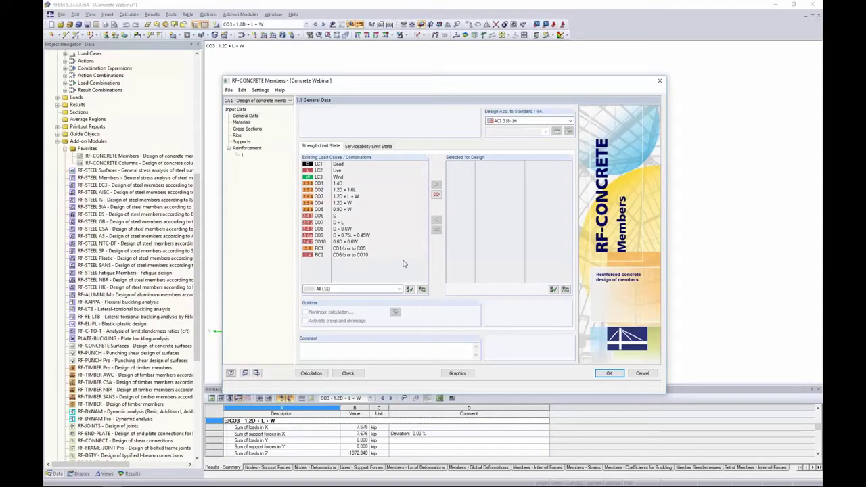
# Step: Choose ACI 318-14 as the design standard and select combinations CO1 to CO5 for the strength limit state design
pyautogui.click(511, 123)
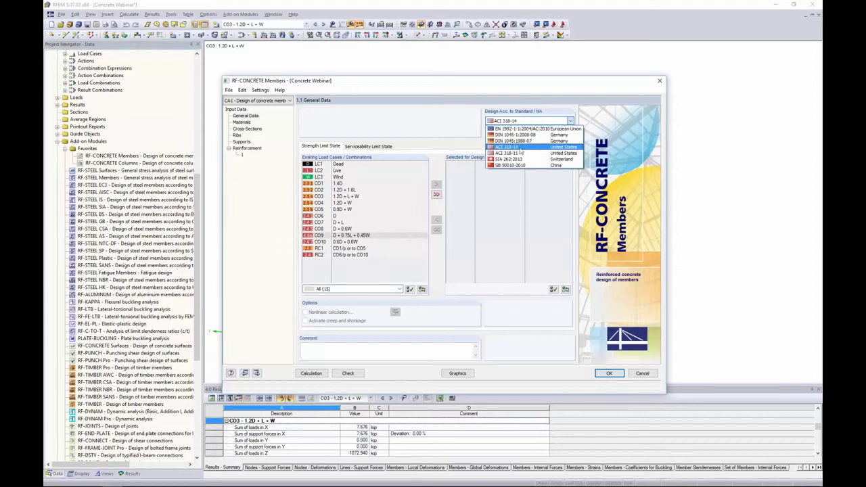
pyautogui.click(520, 148)
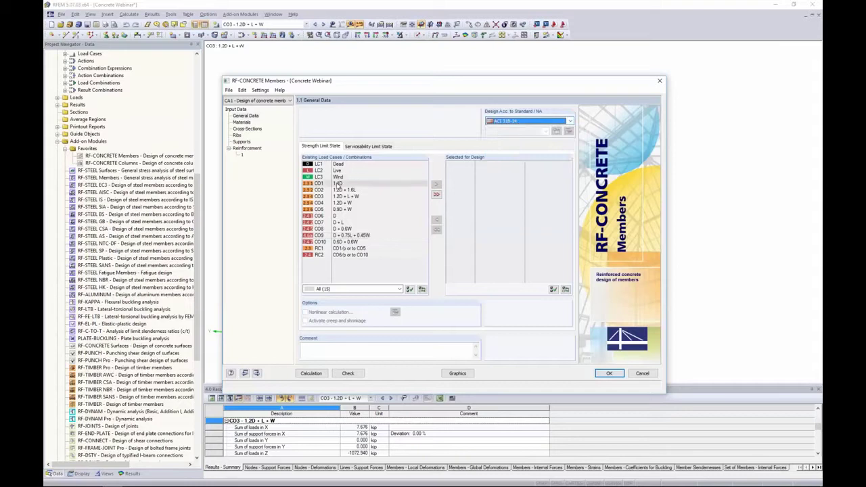
pyautogui.click(337, 184)
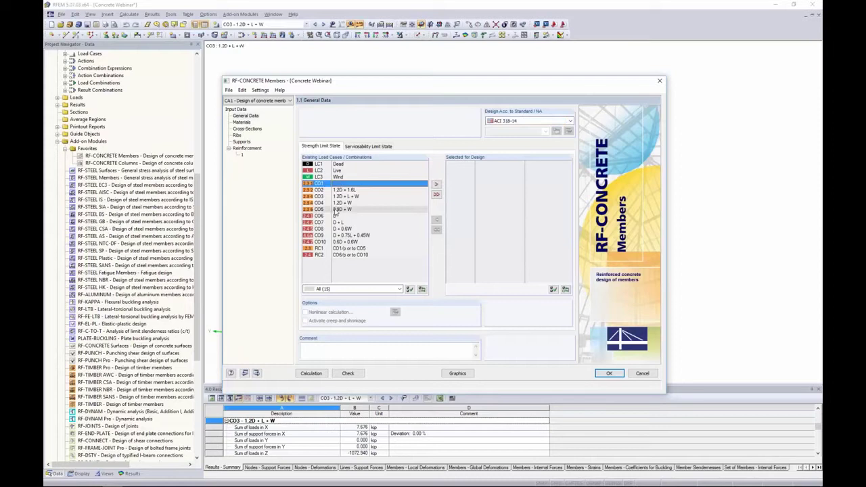
pyautogui.keyDown('shift'); pyautogui.click(336, 210); pyautogui.keyUp('shift')
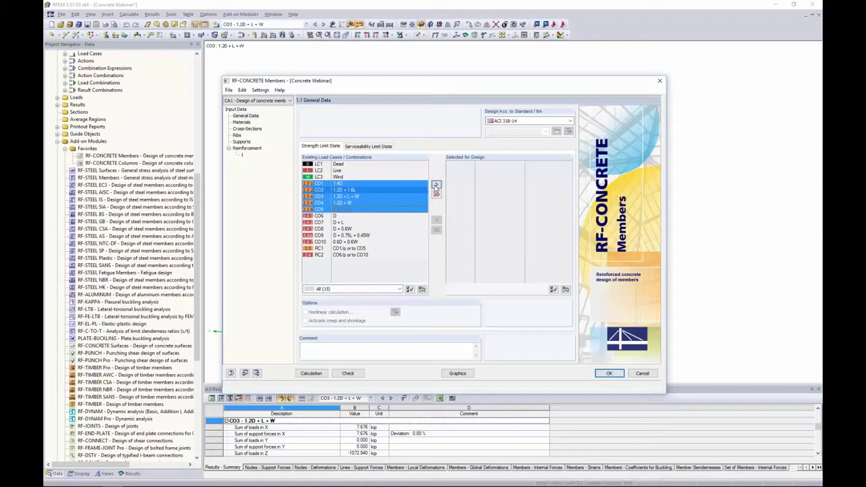
pyautogui.click(435, 184)
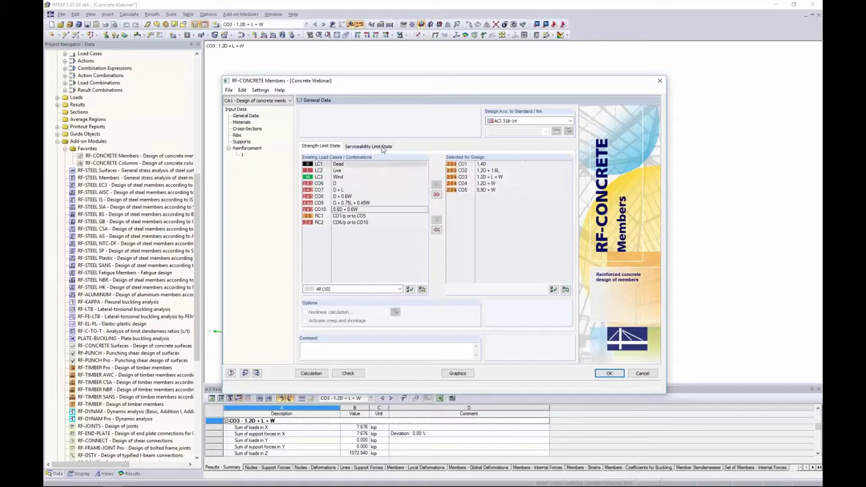
# Step: Select combinations CO6 to CO10 for the serviceability limit state design
pyautogui.click(369, 146)
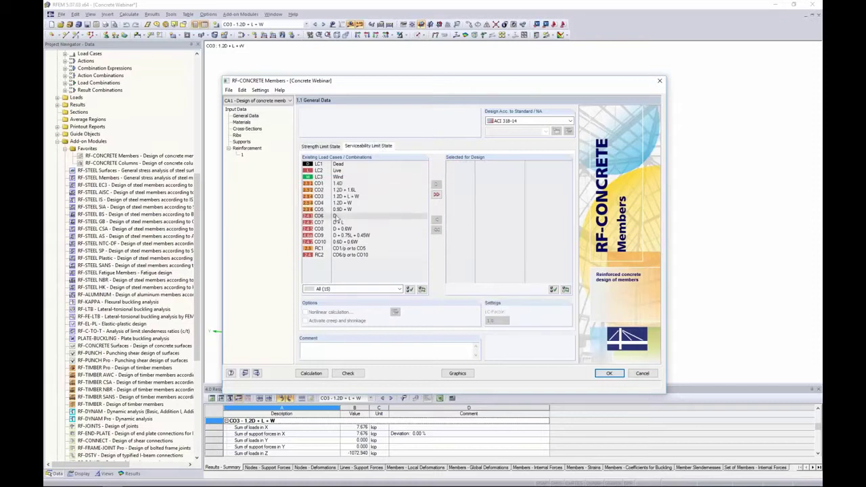
pyautogui.click(342, 215)
pyautogui.keyDown('shift'); pyautogui.click(342, 242); pyautogui.keyUp('shift')
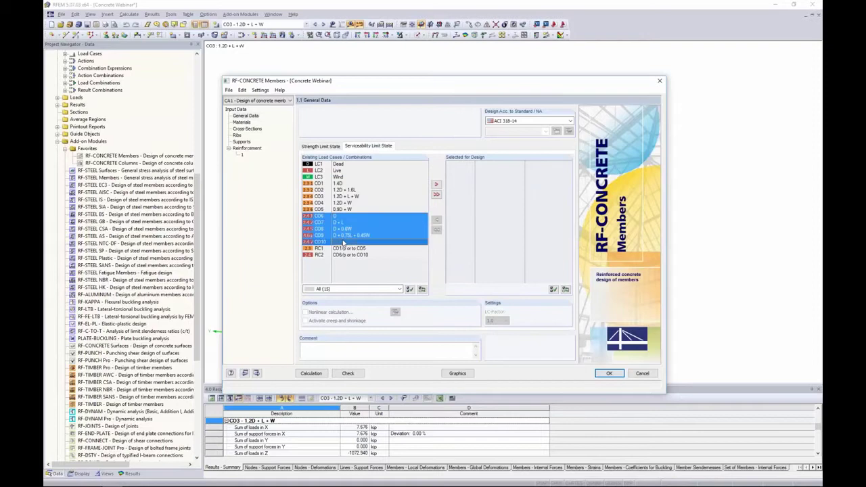
pyautogui.click(435, 184)
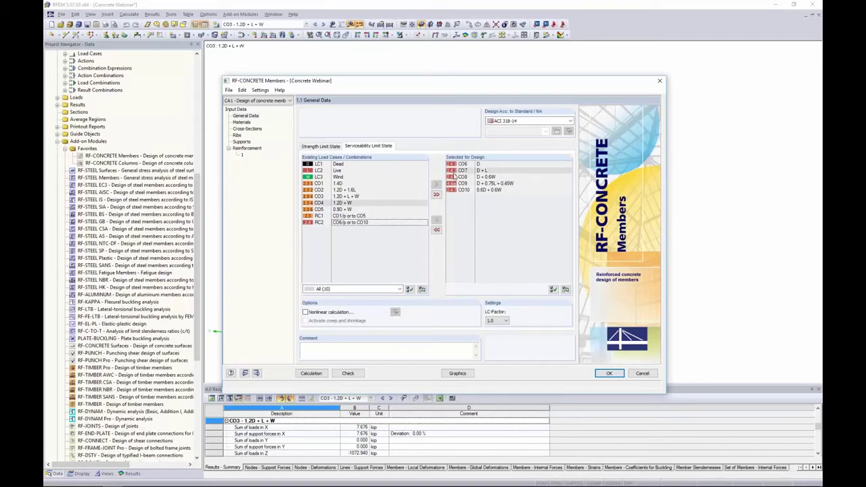
pyautogui.click(455, 177)
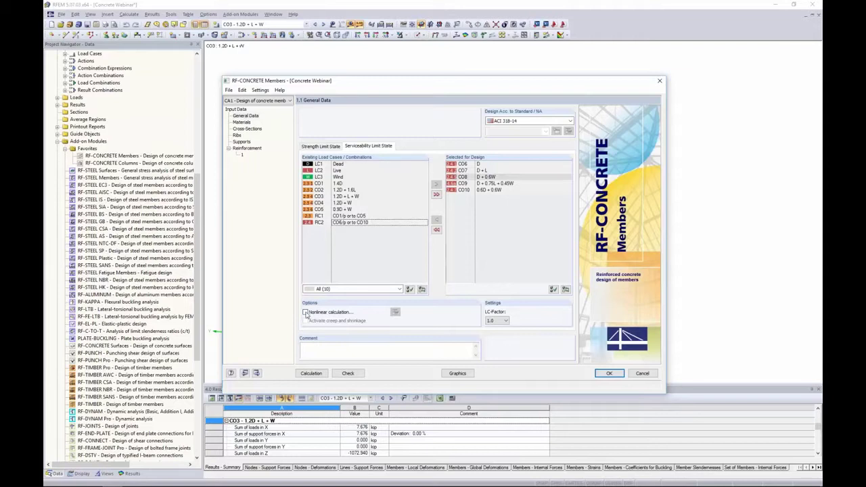
# Step: Inspect the nonlinear calculation's iteration parameters with creep and shrinkage activated, and leave nonlinear calculation switched off
pyautogui.click(305, 312)
pyautogui.click(305, 321)
pyautogui.click(394, 312)
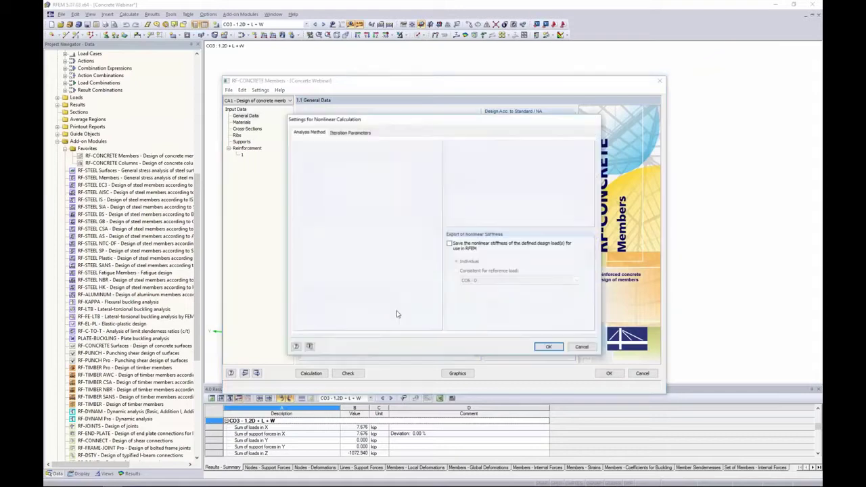
pyautogui.click(356, 134)
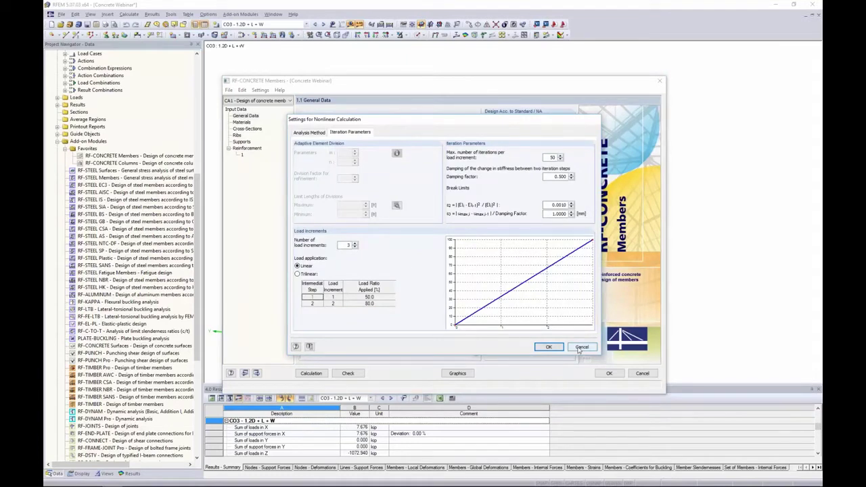
pyautogui.click(580, 348)
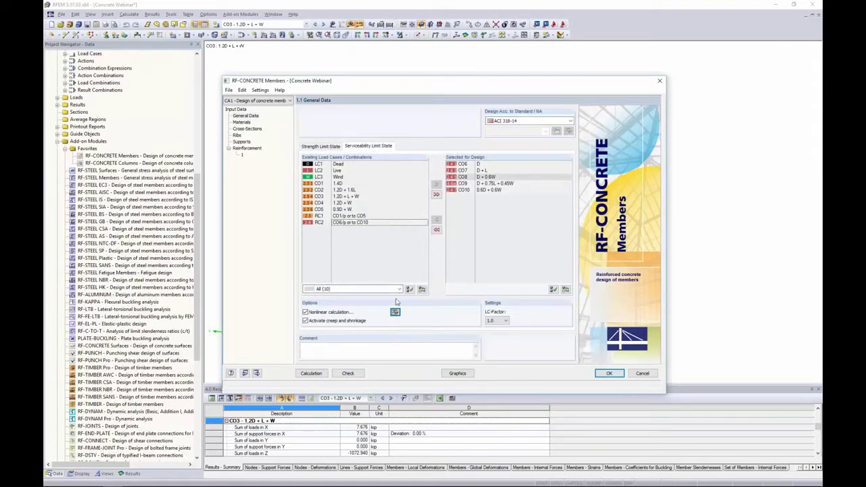
pyautogui.click(305, 312)
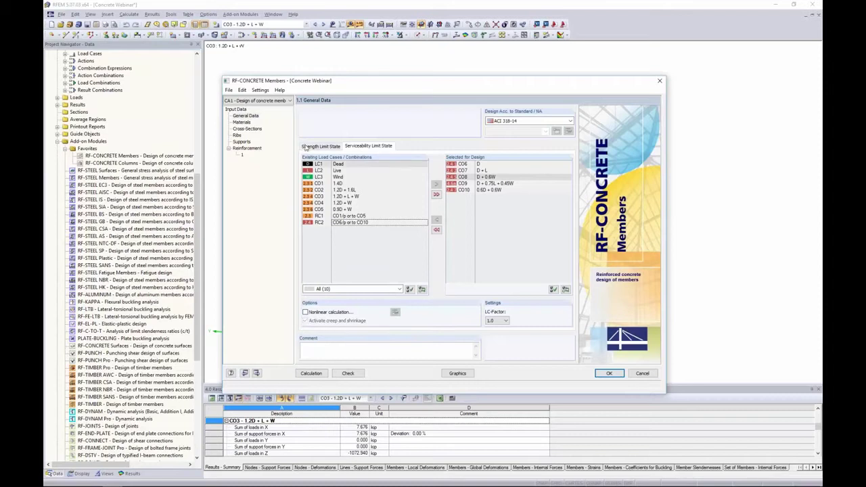
# Step: Review the strength limit state selection, the concrete and reinforcing steel properties, and the cross-sections with their members in the model
pyautogui.click(305, 147)
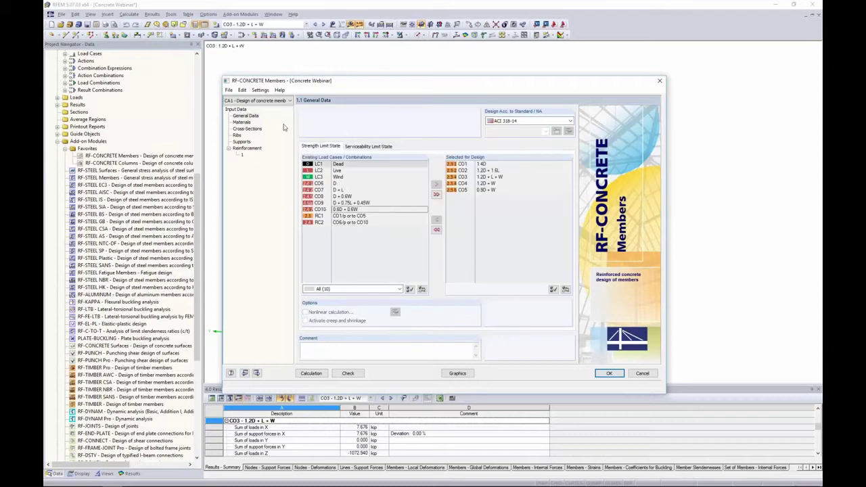
pyautogui.click(242, 123)
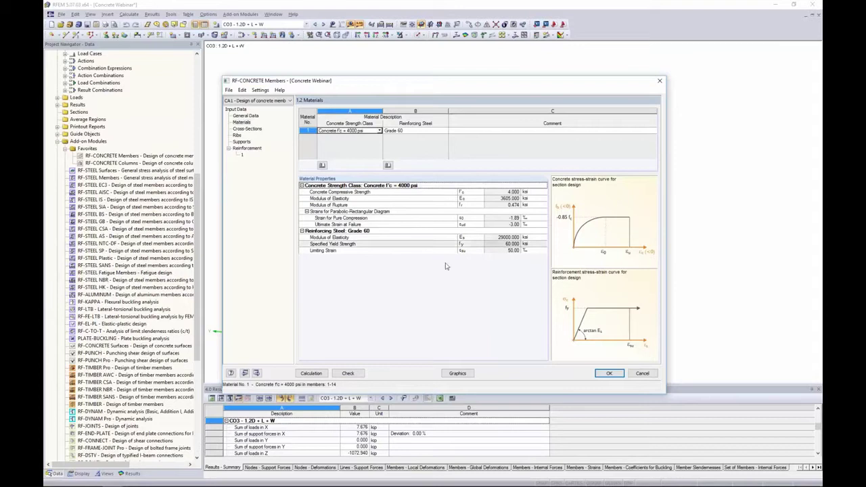
pyautogui.click(249, 130)
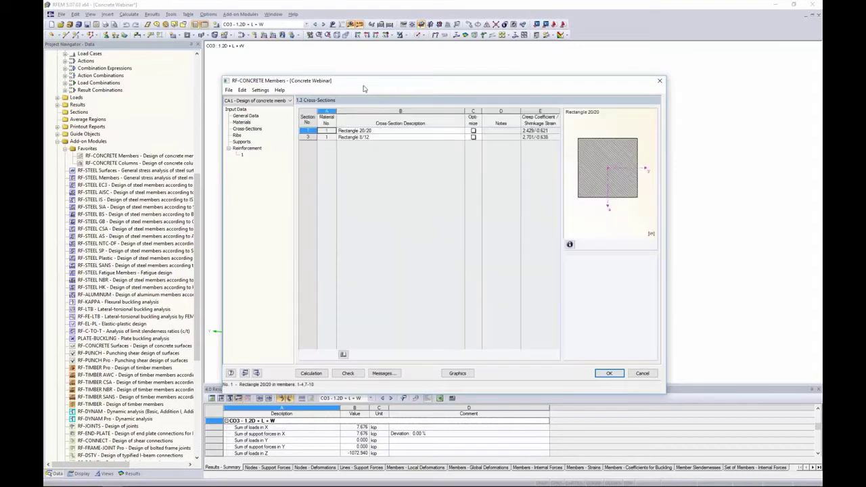
pyautogui.moveTo(364, 82); pyautogui.dragTo(366, 228)
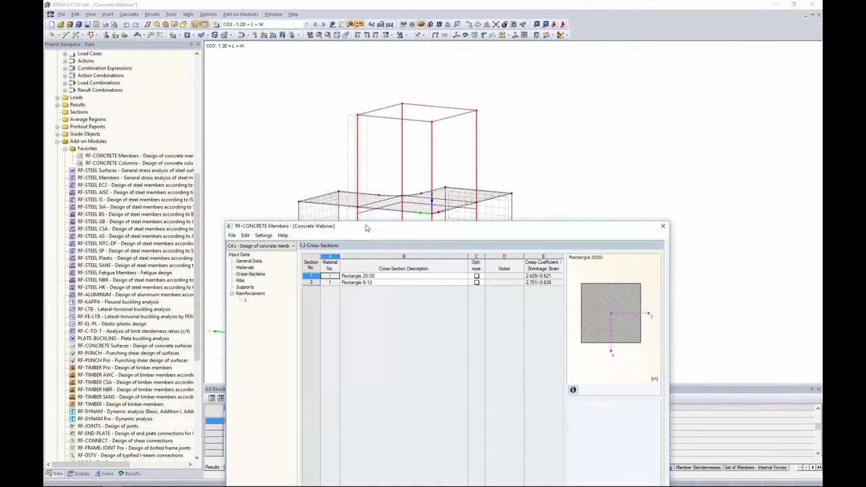
pyautogui.moveTo(593, 232); pyautogui.dragTo(580, 98)
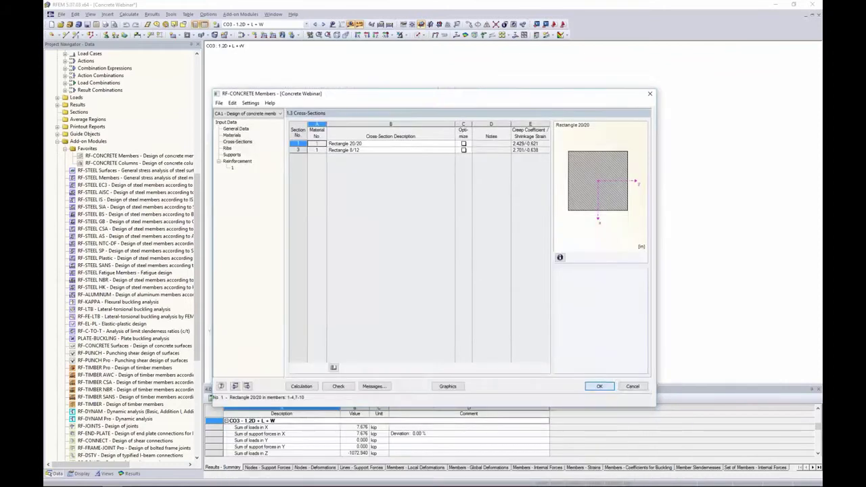
# Step: Accept the RF-CONCRETE Members input and switch the model to the solid transparent display
pyautogui.click(598, 387)
pyautogui.click(420, 35)
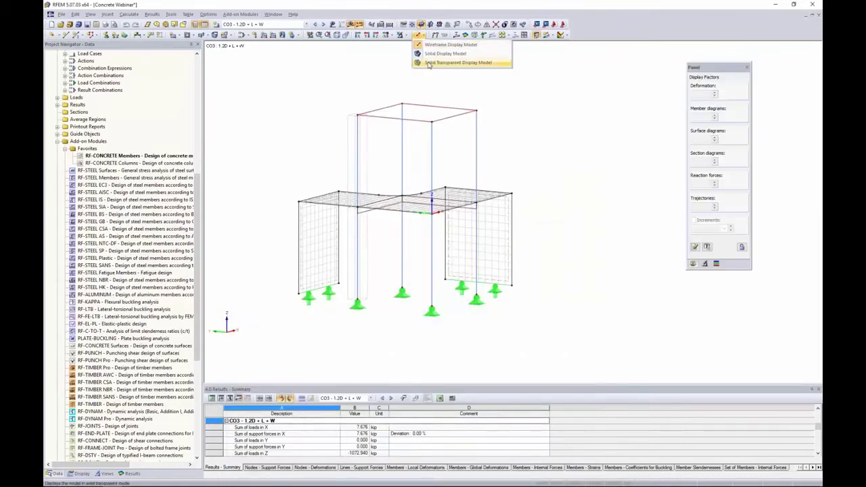
pyautogui.click(429, 63)
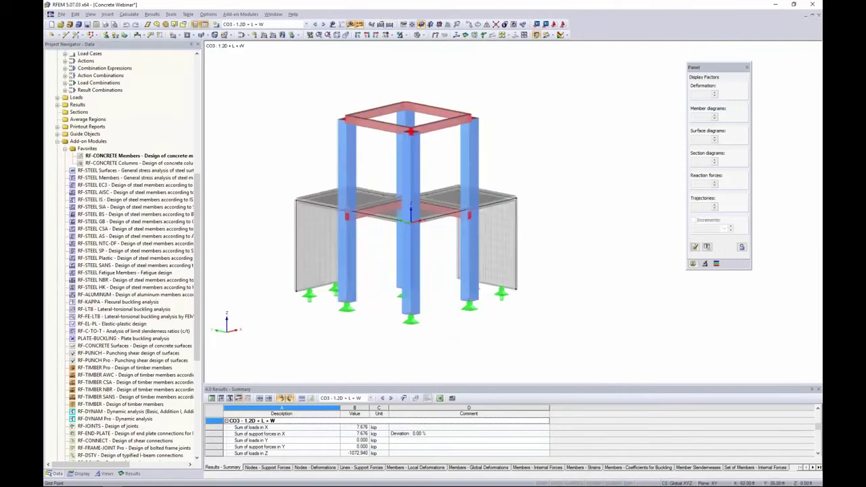
# Step: Reopen the RF-CONCRETE Members input and check which model members use the Rectangle 20/20 and Rectangle 8/12 cross-sections
pyautogui.doubleClick(139, 156)
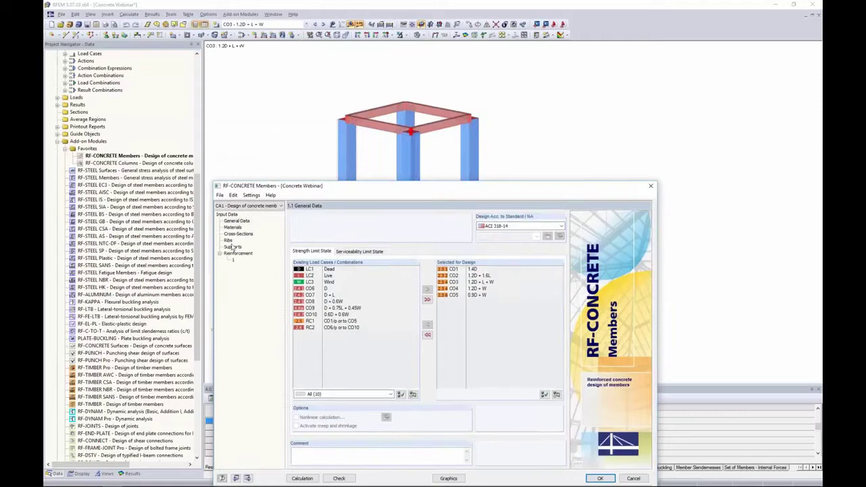
pyautogui.click(237, 234)
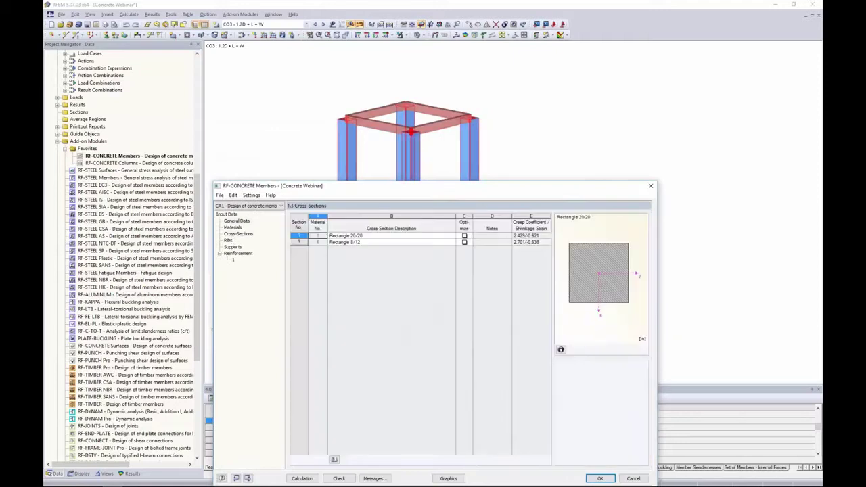
pyautogui.click(342, 236)
pyautogui.click(343, 242)
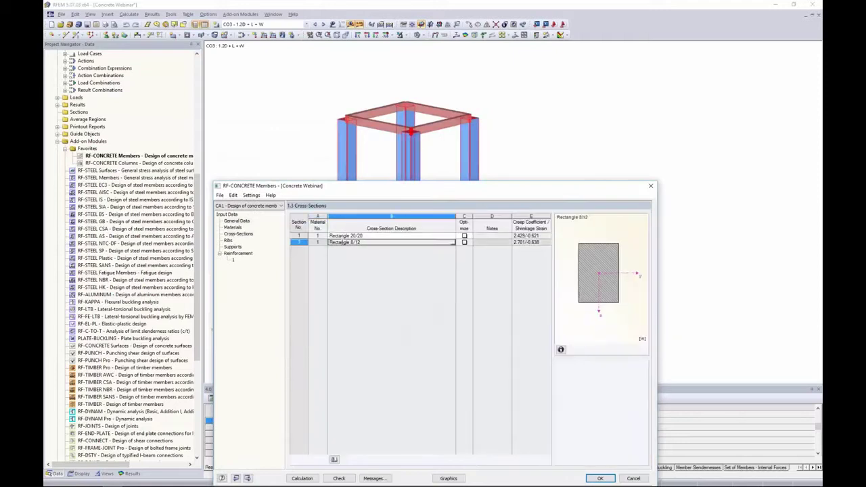
pyautogui.moveTo(348, 192); pyautogui.dragTo(348, 249)
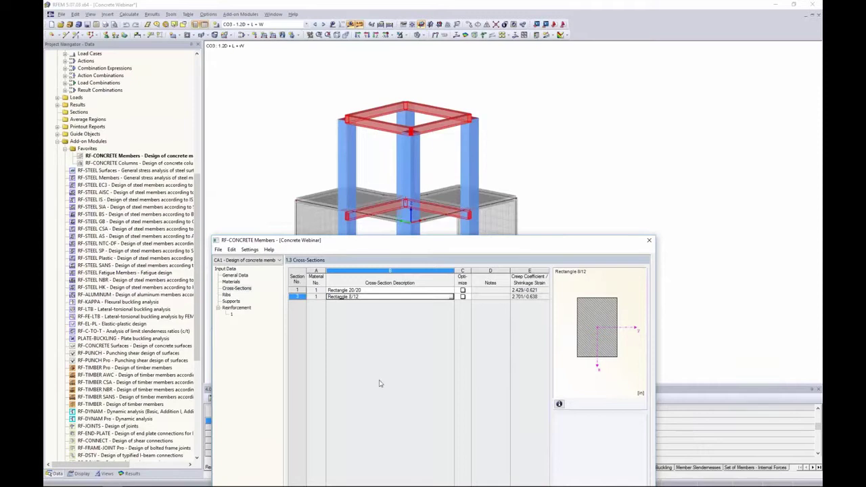
pyautogui.click(382, 290)
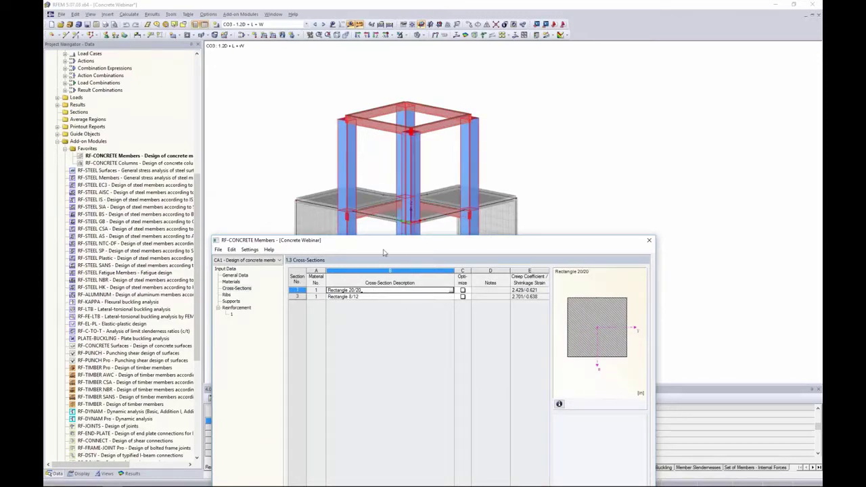
pyautogui.moveTo(383, 242); pyautogui.dragTo(403, 103)
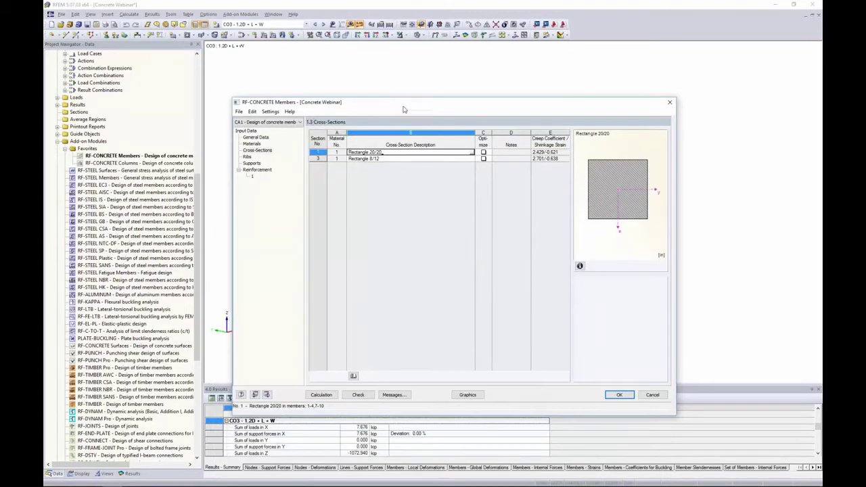
# Step: Inspect the width and depth optimization parameters of the Rectangle 20/20 section, and leave optimization switched off
pyautogui.click(482, 152)
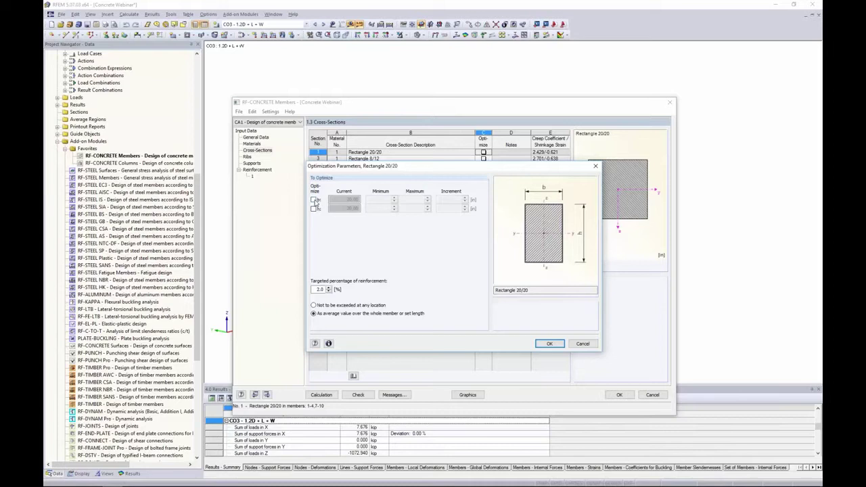
pyautogui.click(314, 201)
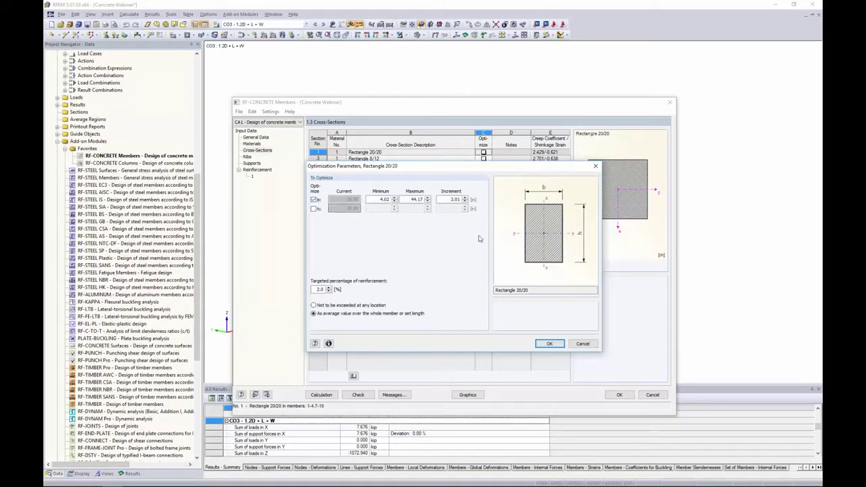
pyautogui.click(314, 209)
pyautogui.click(313, 209)
pyautogui.click(314, 200)
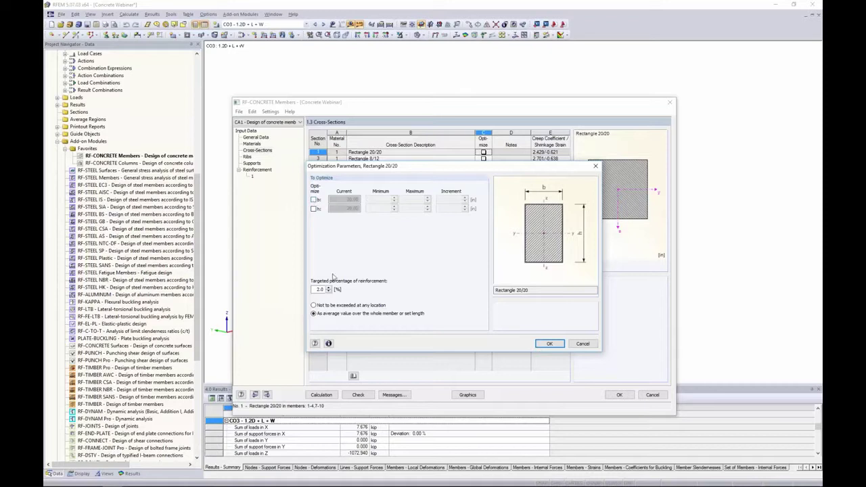
pyautogui.click(580, 344)
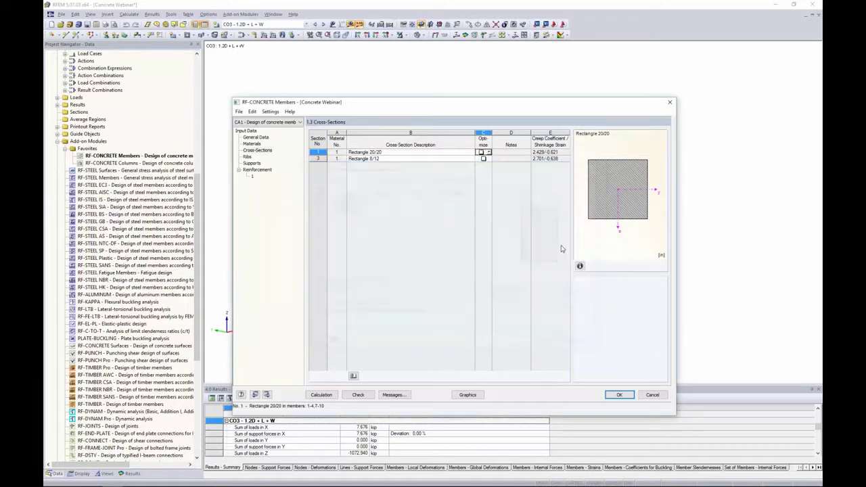
# Step: Review the load combinations selected for the strength and serviceability limit states and the nonlinear calculation option
pyautogui.click(256, 137)
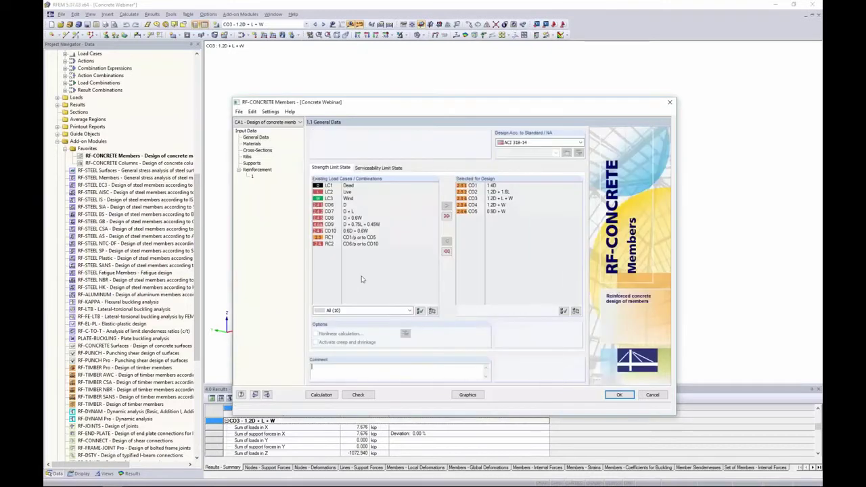
pyautogui.click(373, 168)
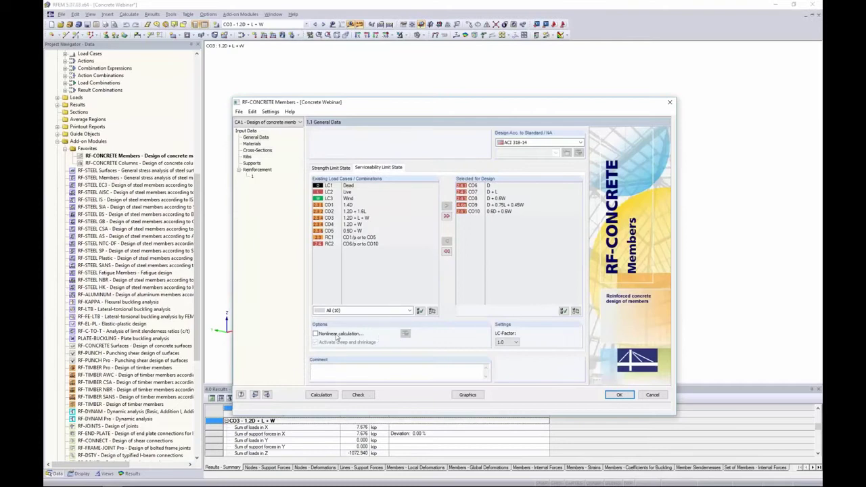
pyautogui.click(262, 150)
# Step: Examine the ribs' T-sections and effective widths for members 5 and 6, and locate both members in the model
pyautogui.click(247, 157)
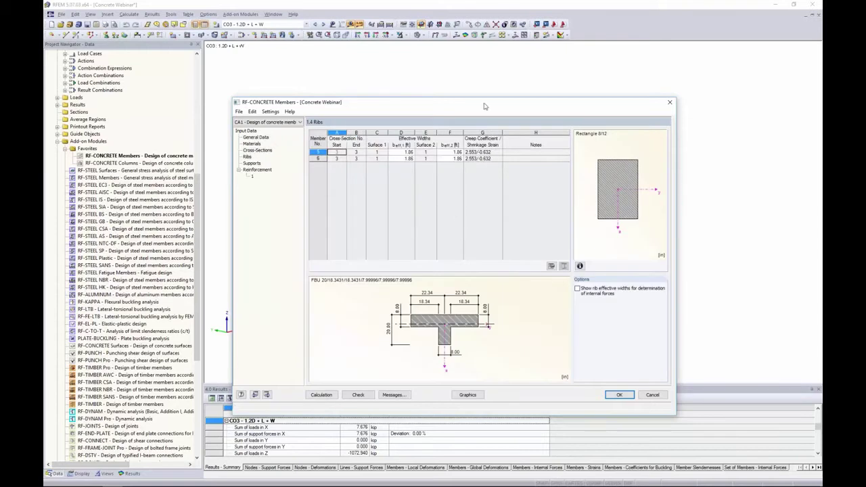
pyautogui.moveTo(483, 104); pyautogui.dragTo(484, 254)
pyautogui.click(338, 308)
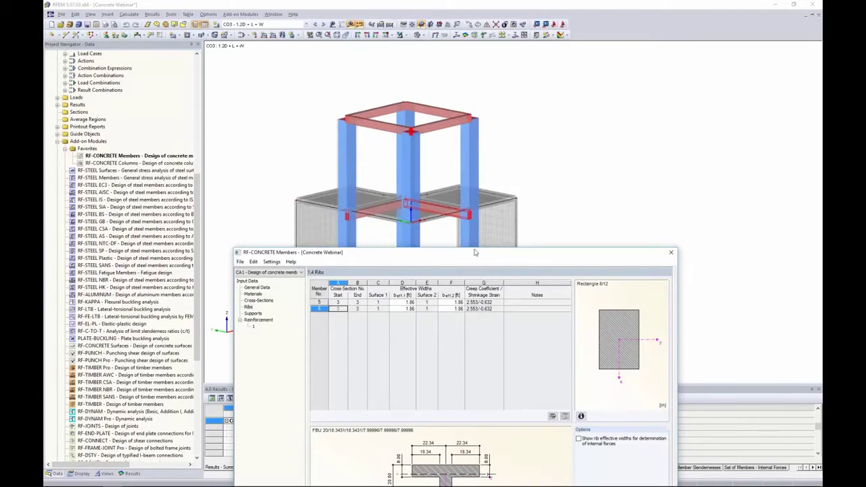
pyautogui.moveTo(476, 252); pyautogui.dragTo(485, 205)
pyautogui.moveTo(483, 175); pyautogui.dragTo(471, 105)
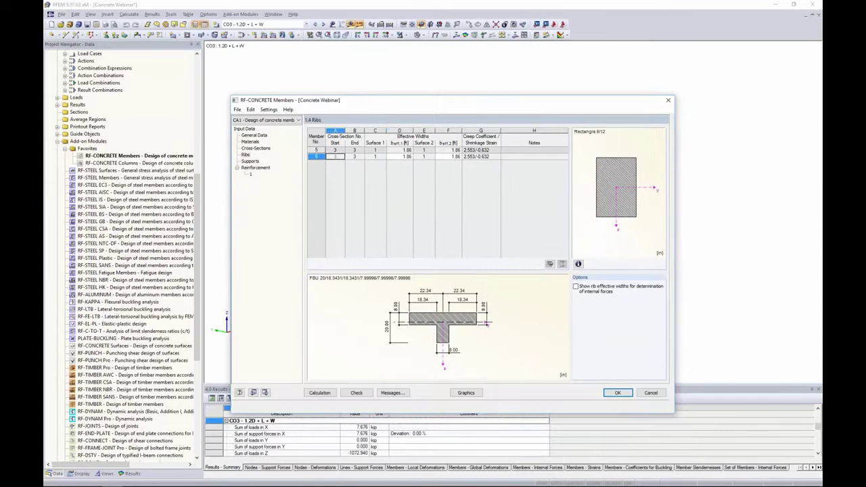
pyautogui.click(404, 149)
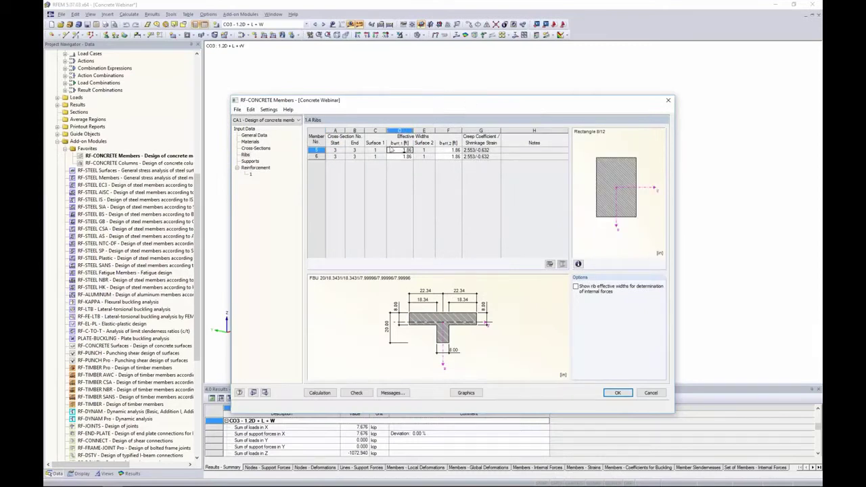
# Step: Define supports at nodes 19 and 21 to 23 by picking the upper frame's corner nodes in the model
pyautogui.click(250, 162)
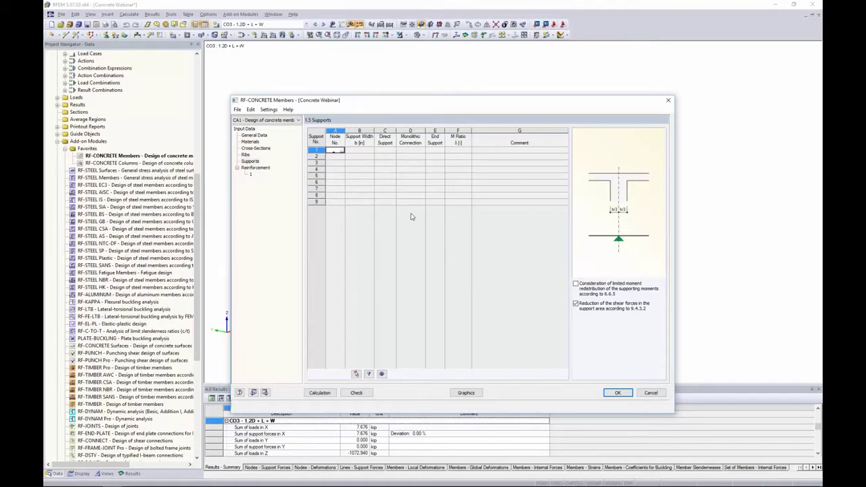
pyautogui.moveTo(408, 104); pyautogui.dragTo(409, 237)
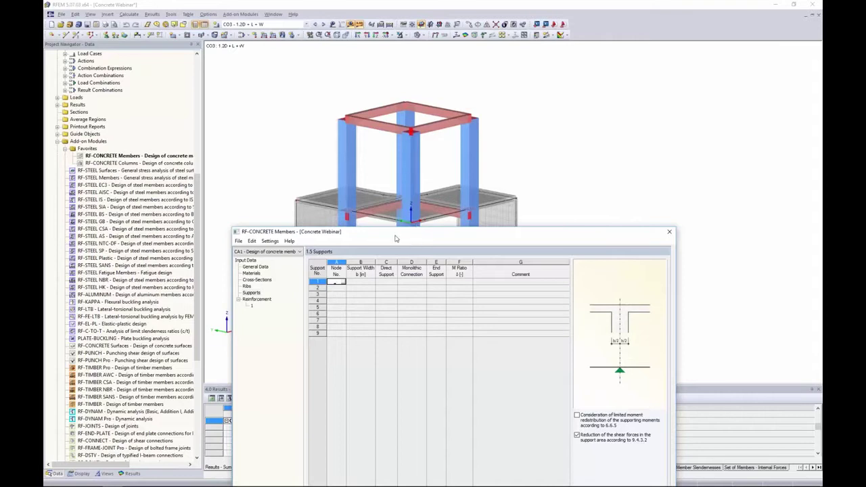
pyautogui.moveTo(400, 229); pyautogui.dragTo(402, 120)
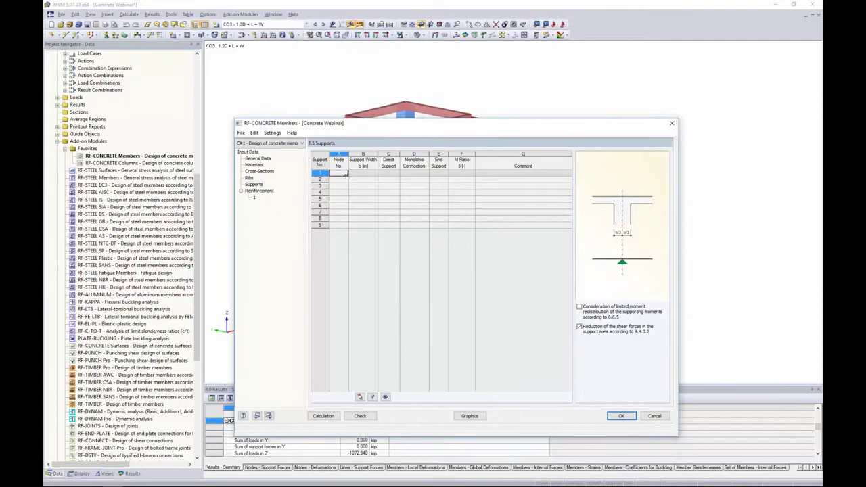
pyautogui.click(346, 174)
pyautogui.keyDown('ctrl'); pyautogui.moveTo(322, 155); pyautogui.dragTo(347, 89, button='middle'); pyautogui.keyUp('ctrl')
pyautogui.moveTo(342, 85); pyautogui.dragTo(527, 125)
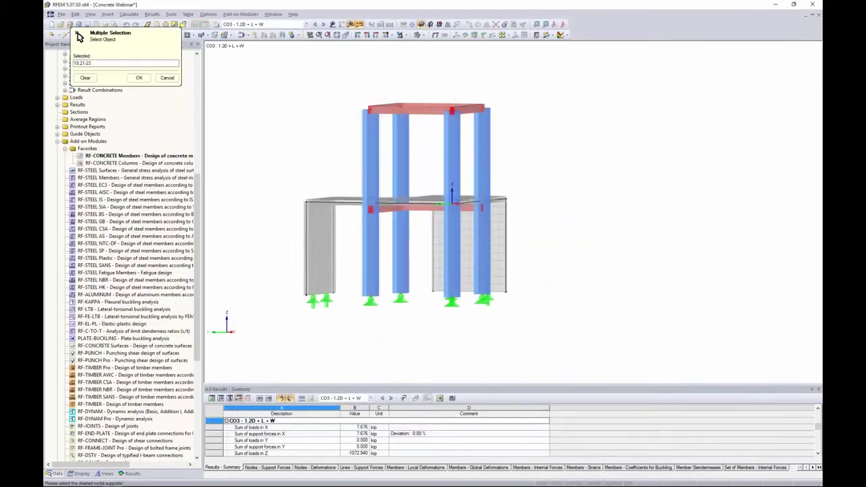
pyautogui.keyDown('ctrl'); pyautogui.moveTo(477, 67); pyautogui.dragTo(443, 109, button='middle'); pyautogui.keyUp('ctrl')
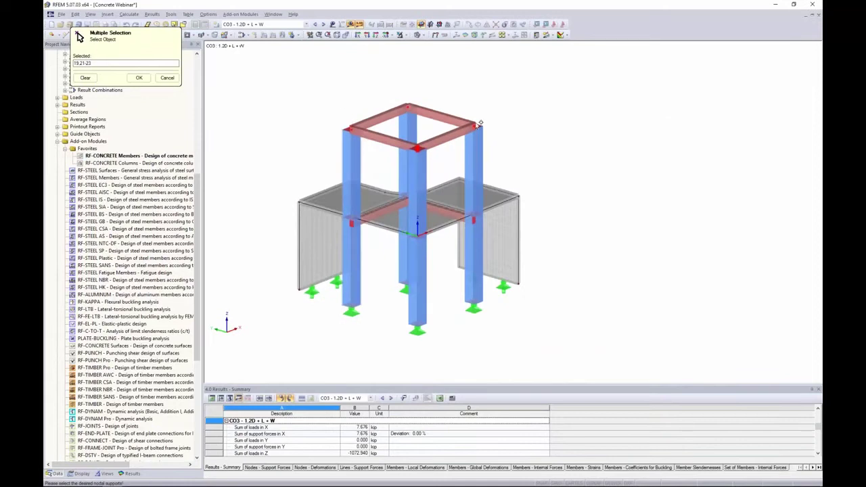
pyautogui.click(138, 78)
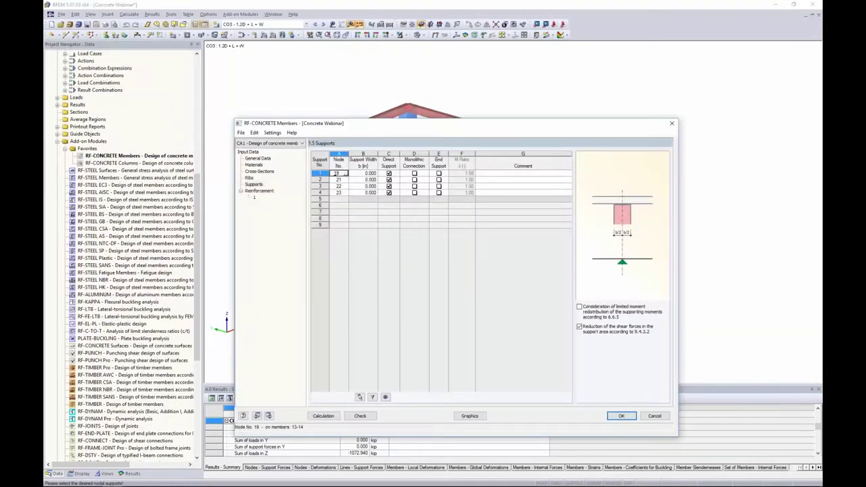
# Step: Set the support width to 20 in for nodes 19, 21, 22 and 23
pyautogui.click(363, 173)
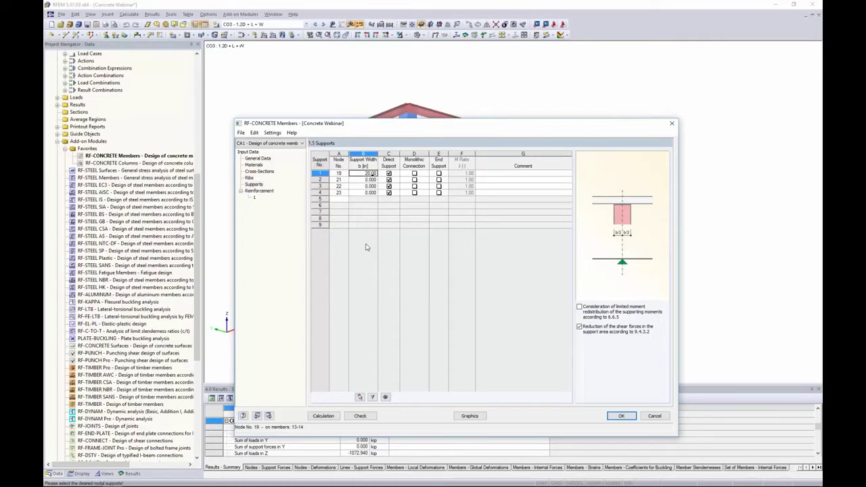
pyautogui.press('Return')
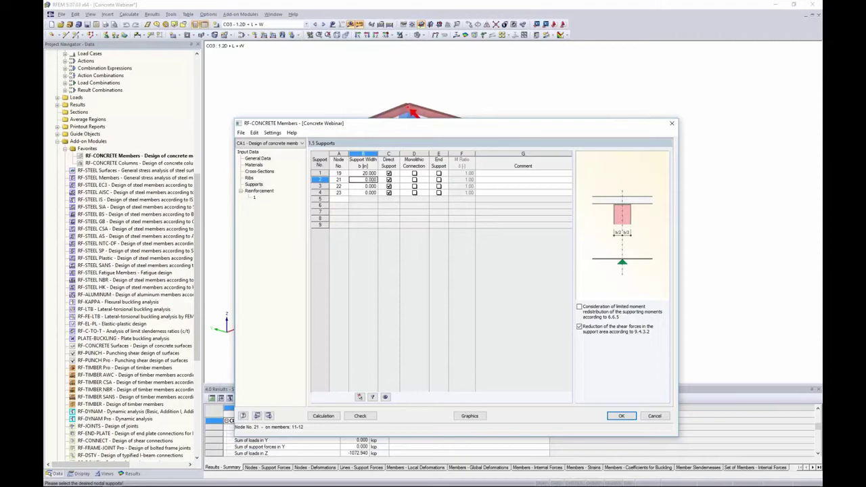
pyautogui.write('20')
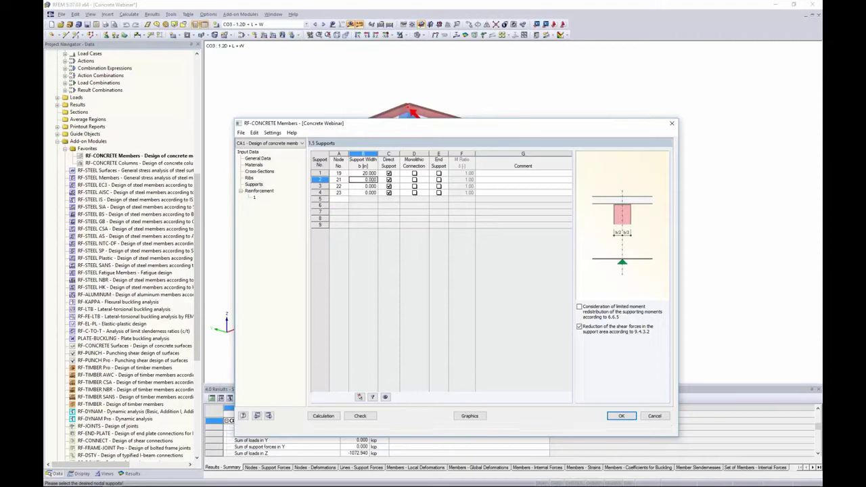
pyautogui.press('Return')
pyautogui.write('20')
pyautogui.press('Return')
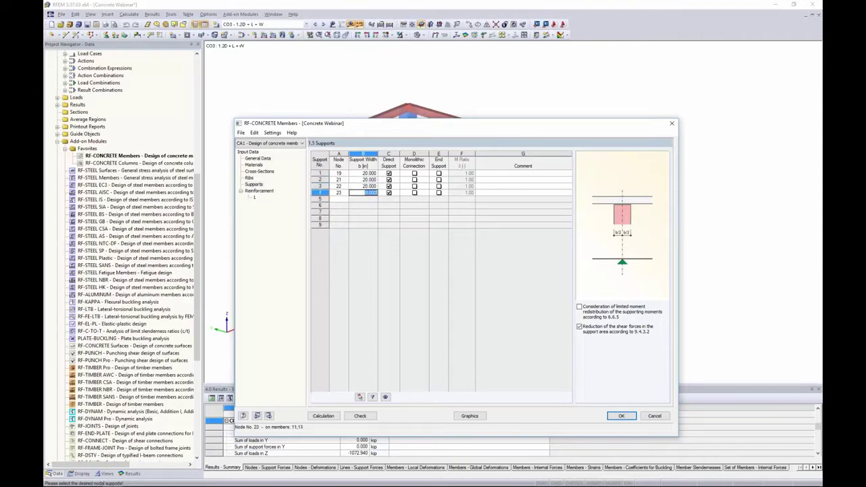
pyautogui.write('20')
pyautogui.press('Return')
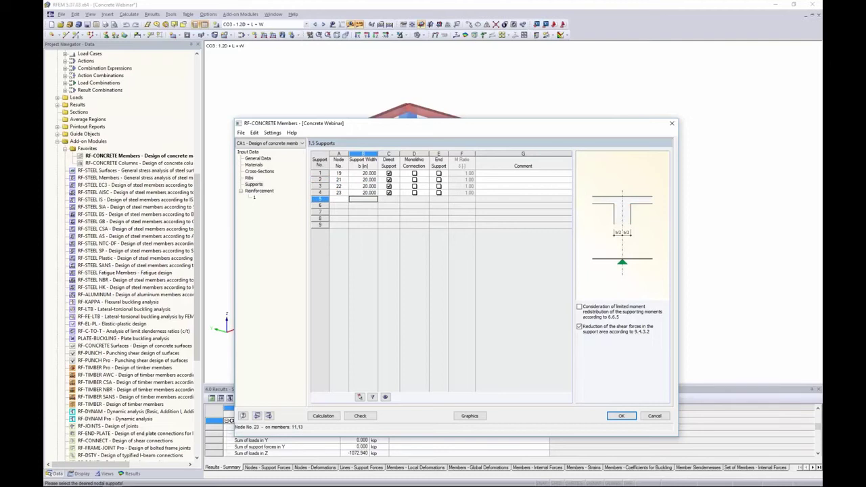
# Step: Try node 19's support as indirect and as a monolithic connection, and restore direct support without monolithic connection
pyautogui.click(366, 173)
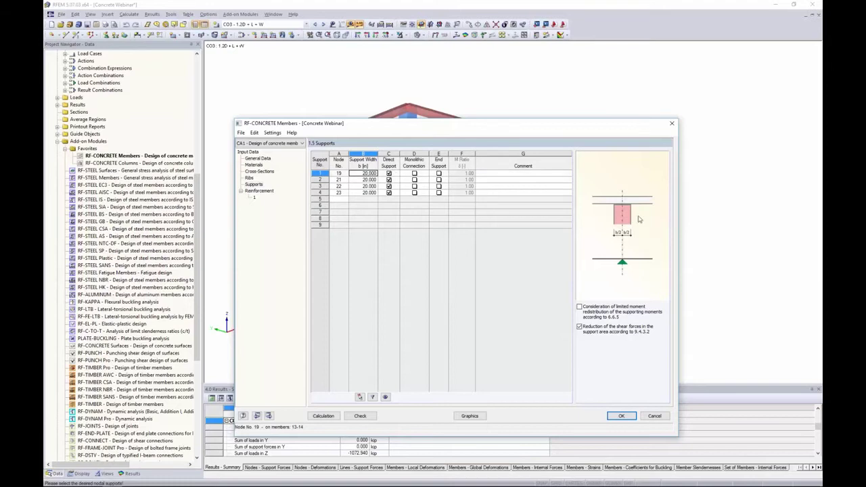
pyautogui.click(389, 173)
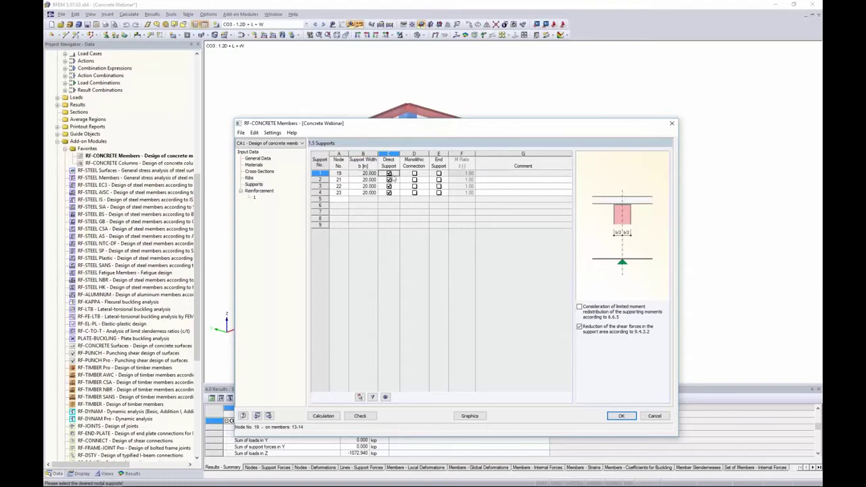
pyautogui.click(389, 174)
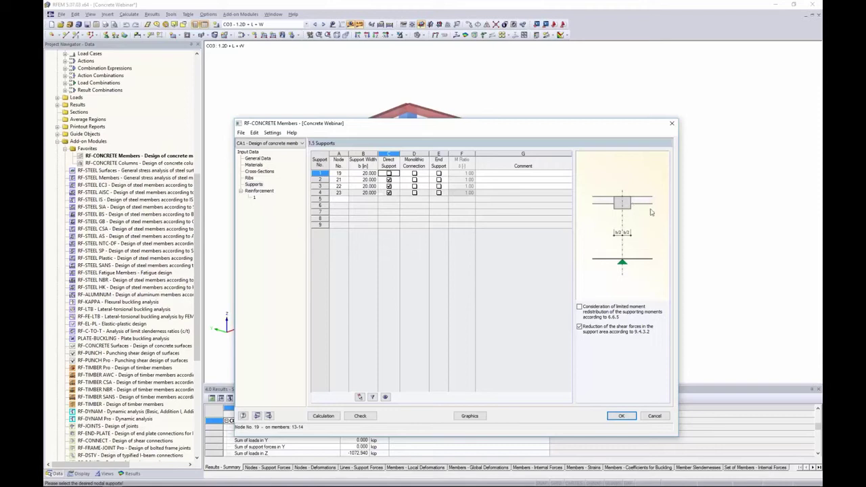
pyautogui.click(388, 174)
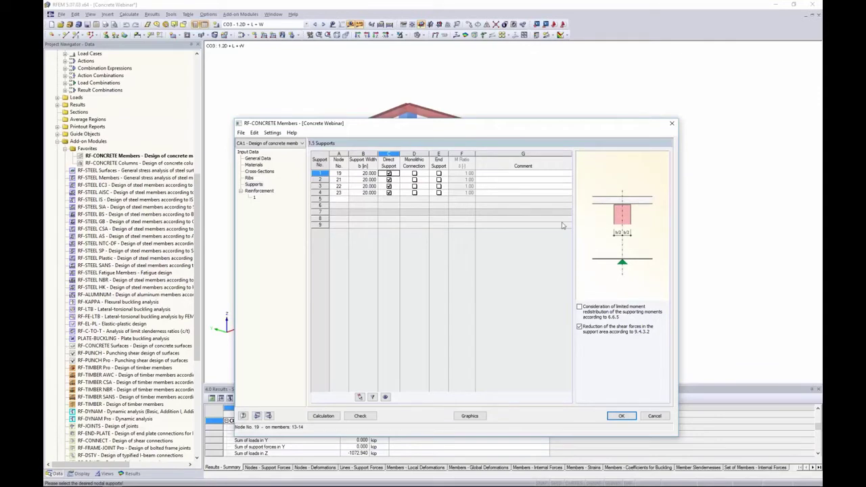
pyautogui.click(413, 174)
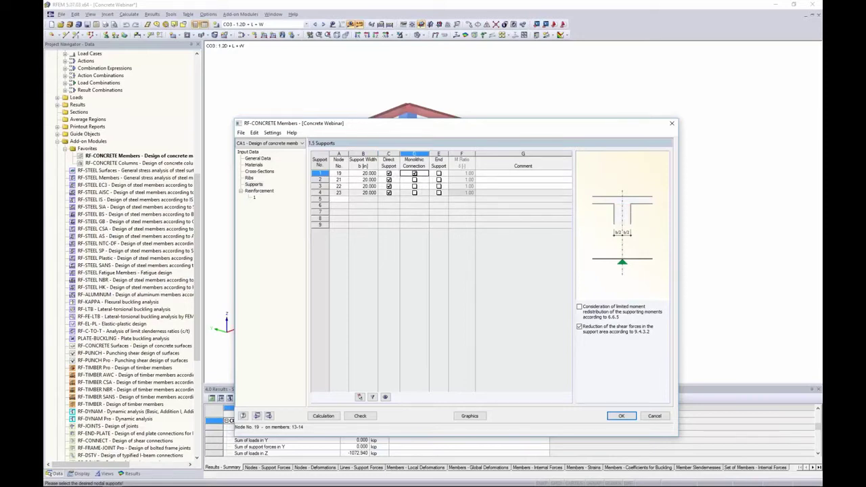
pyautogui.click(414, 174)
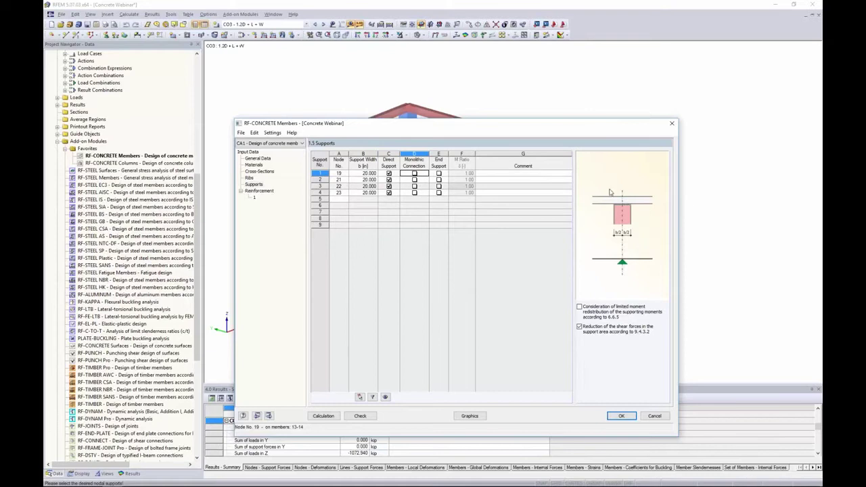
# Step: Mark the supports at nodes 19, 21, 22 and 23 as end supports
pyautogui.click(439, 174)
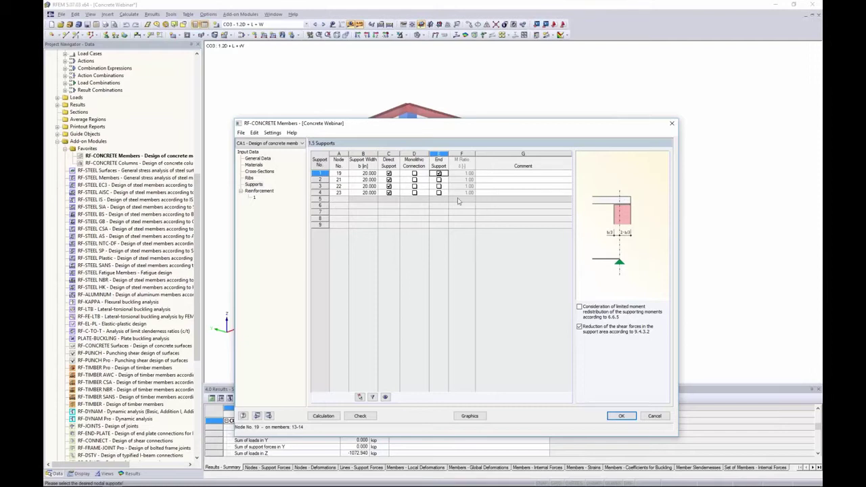
pyautogui.click(438, 180)
pyautogui.click(438, 180)
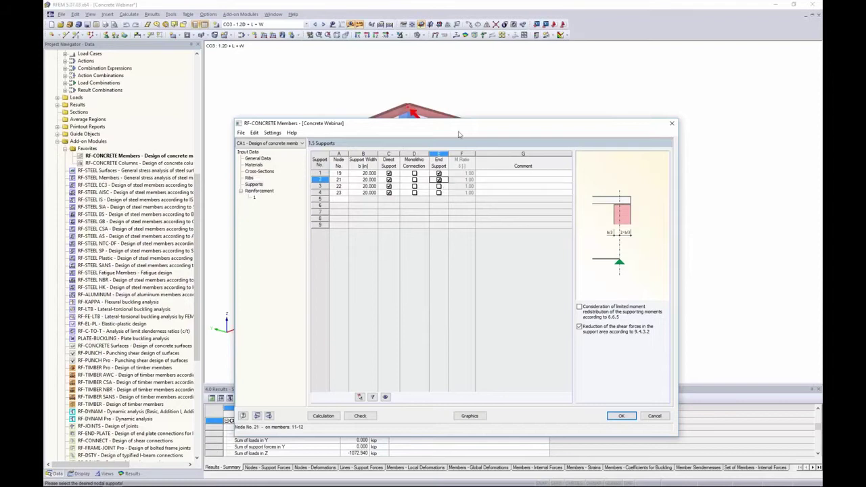
pyautogui.moveTo(460, 126); pyautogui.dragTo(459, 198)
pyautogui.click(438, 249)
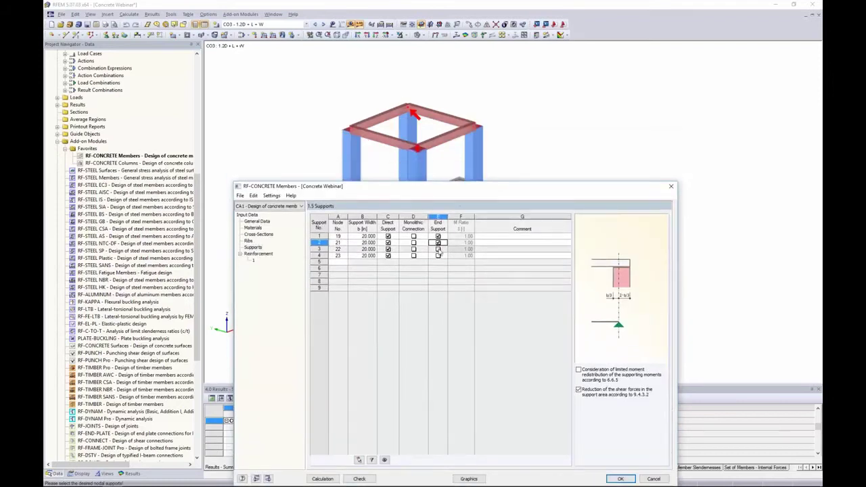
pyautogui.click(437, 249)
pyautogui.click(438, 255)
pyautogui.click(438, 255)
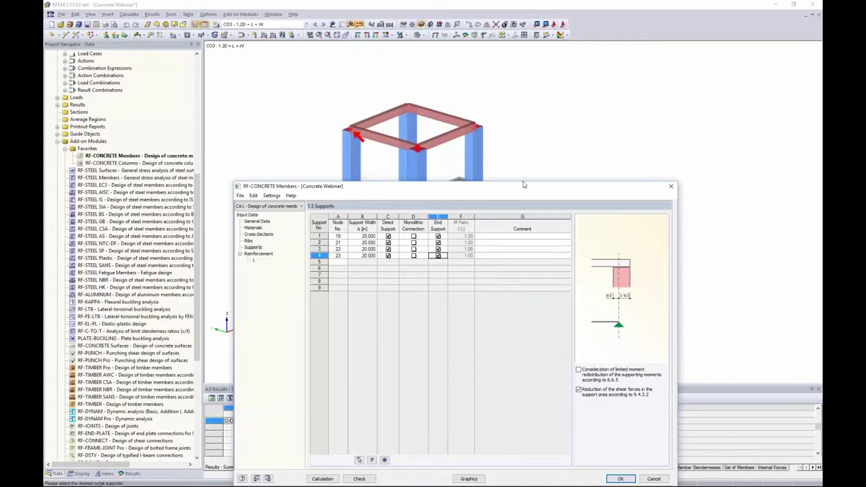
pyautogui.moveTo(524, 185); pyautogui.dragTo(525, 97)
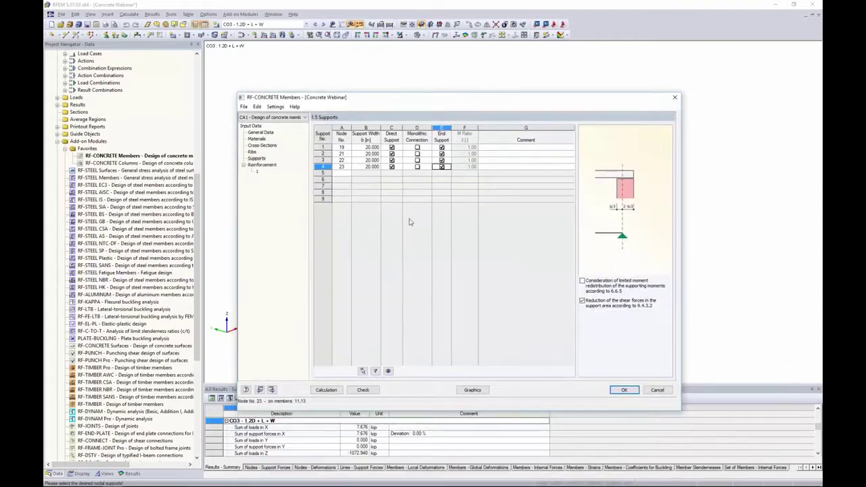
# Step: Open the reinforcement settings and apply the reinforcement group only to member 14, picked in the model
pyautogui.click(263, 166)
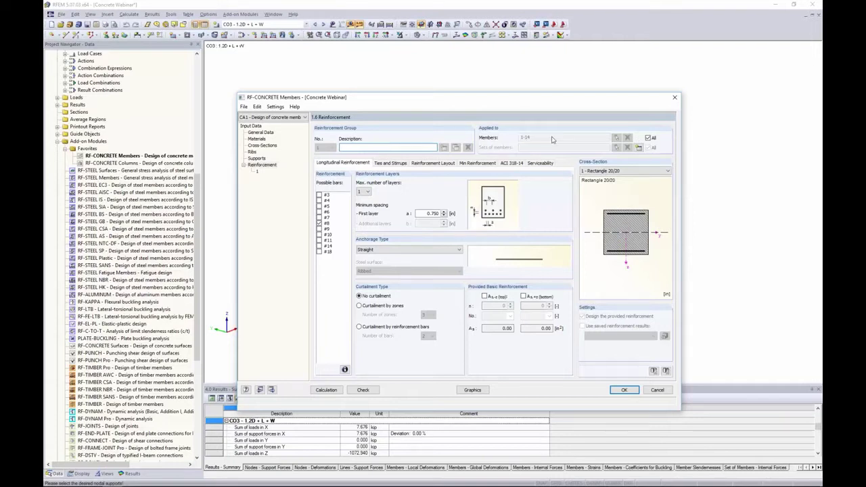
pyautogui.click(648, 138)
pyautogui.click(627, 138)
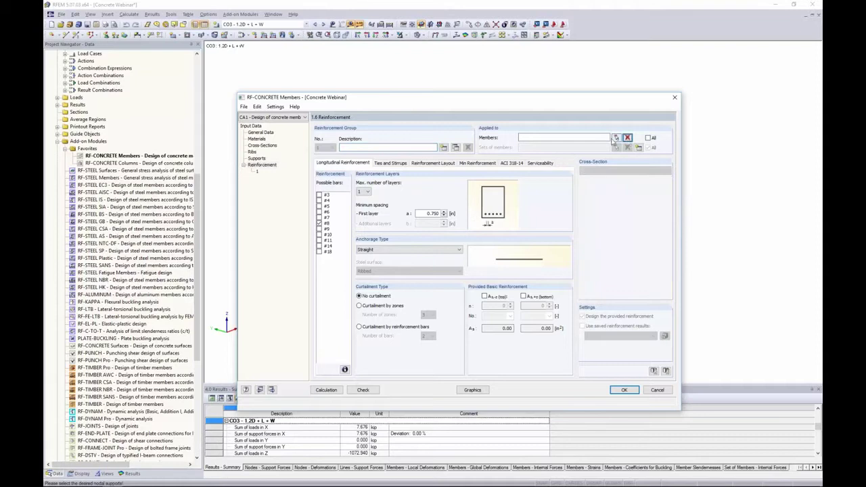
pyautogui.click(616, 137)
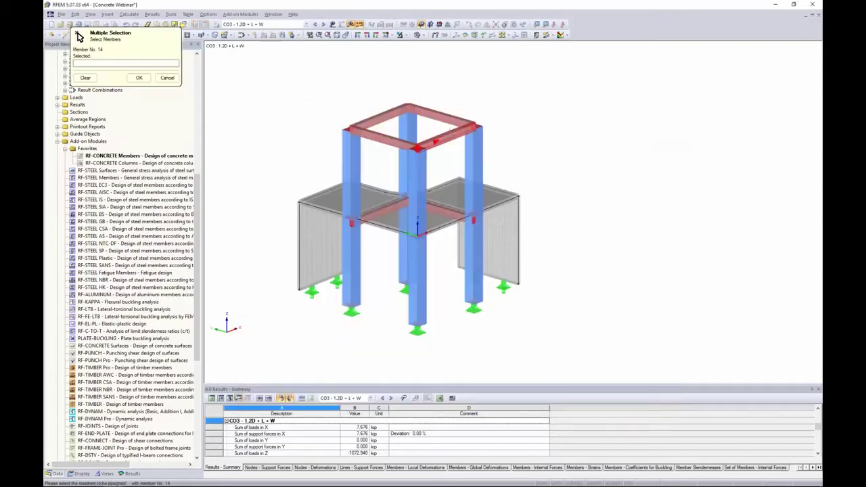
pyautogui.click(139, 77)
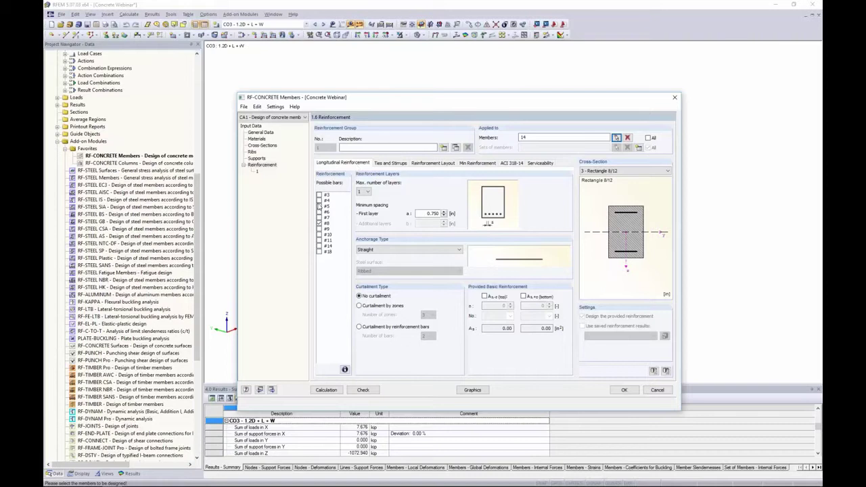
# Step: Set the possible longitudinal bar sizes to #5, #6 and #7
pyautogui.click(319, 206)
pyautogui.click(319, 212)
pyautogui.click(319, 218)
# Step: Try a maximum of two reinforcement layers and restore one layer
pyautogui.click(368, 194)
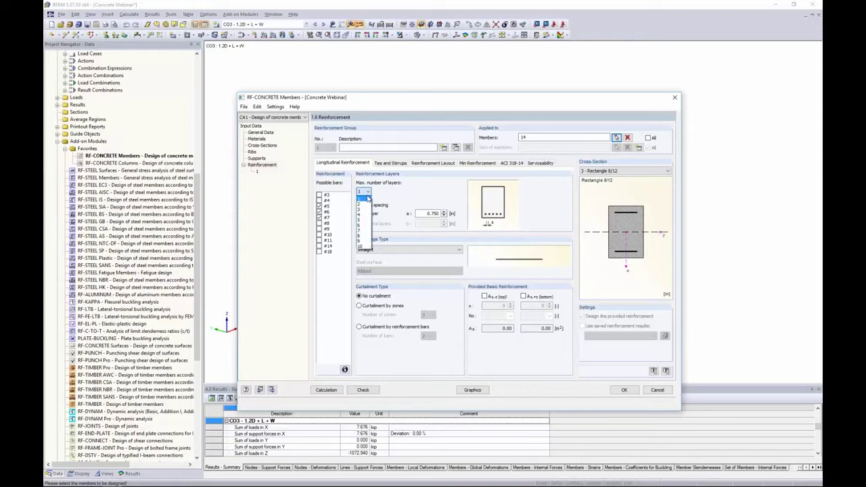
pyautogui.click(363, 203)
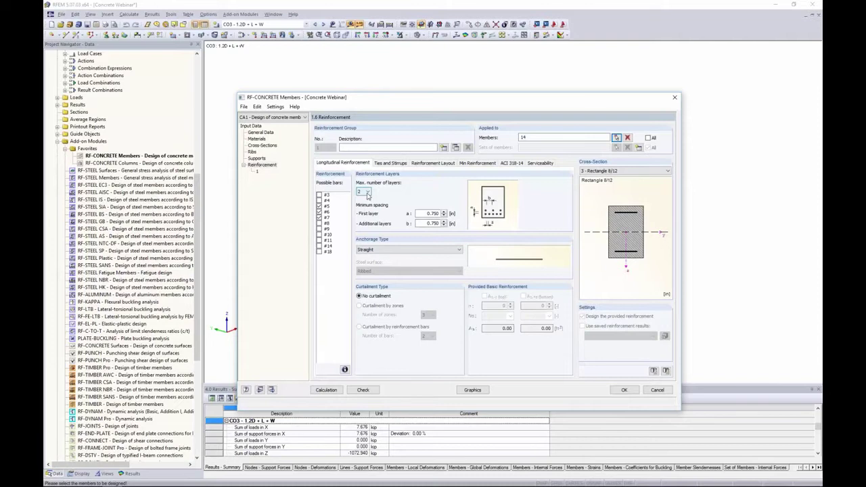
pyautogui.click(368, 194)
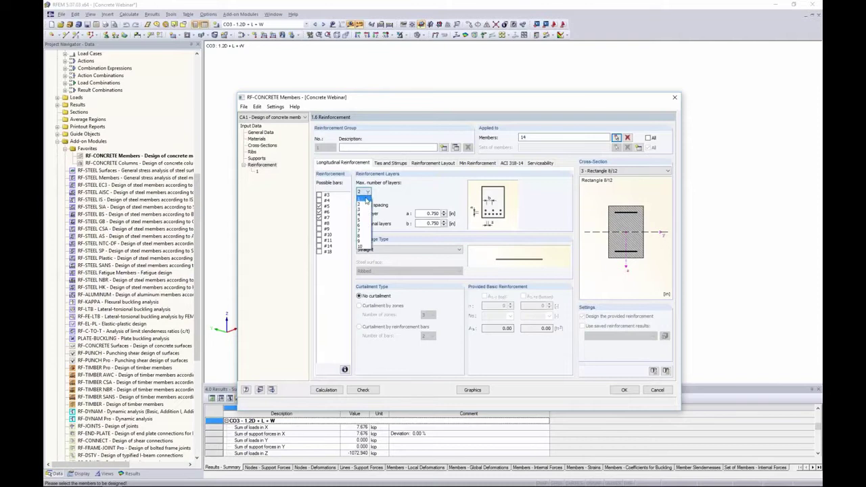
pyautogui.click(365, 198)
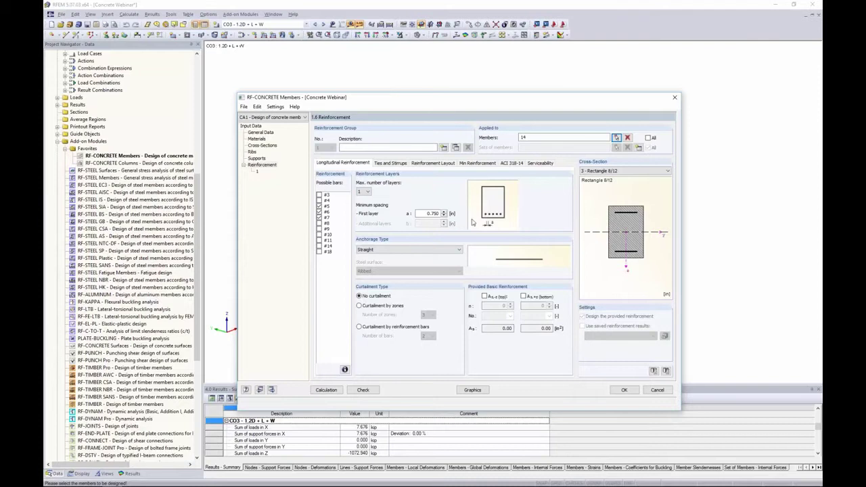
# Step: Set the minimum bar spacing of the first reinforcement layer to 1 in
pyautogui.doubleClick(423, 214)
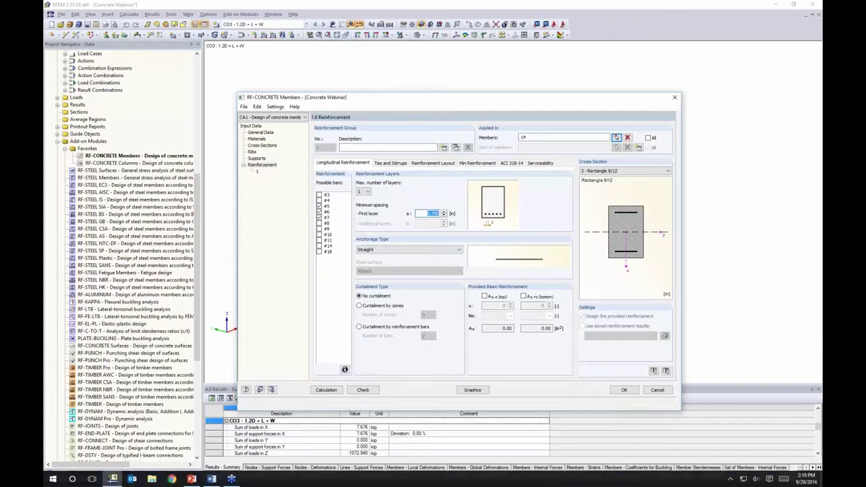
pyautogui.hotkey('alt', 'Tab')
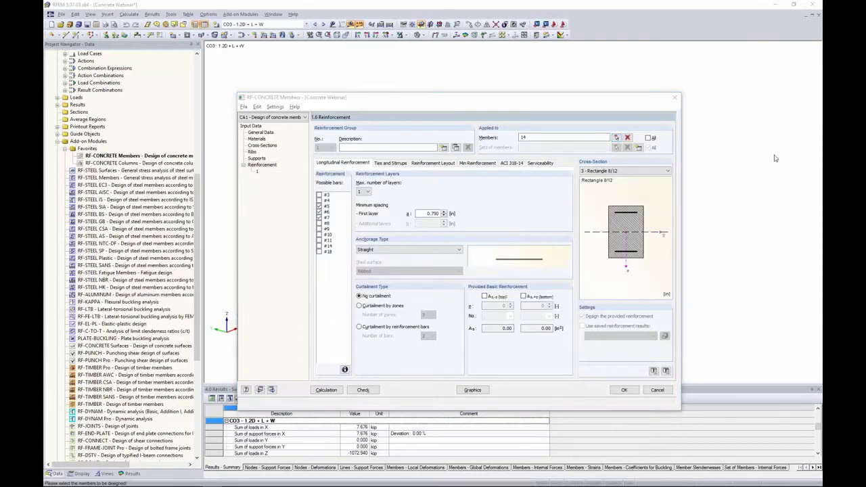
pyautogui.click(433, 199)
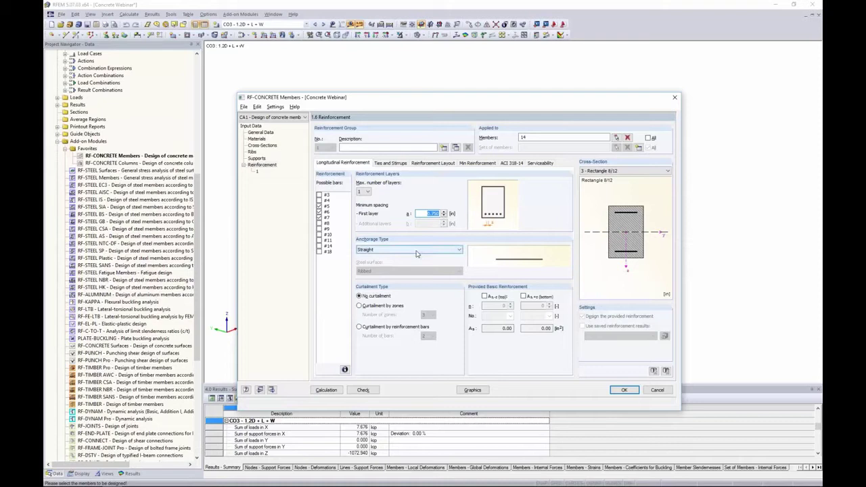
pyautogui.write('1')
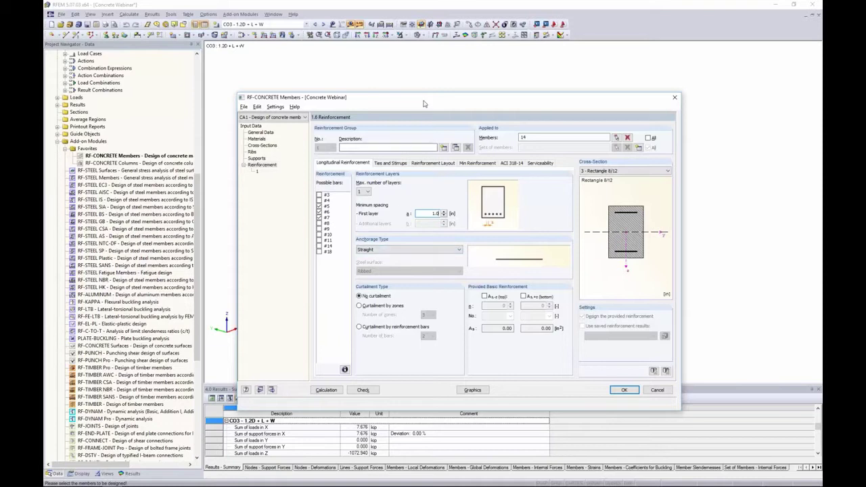
pyautogui.moveTo(424, 103); pyautogui.dragTo(409, 79)
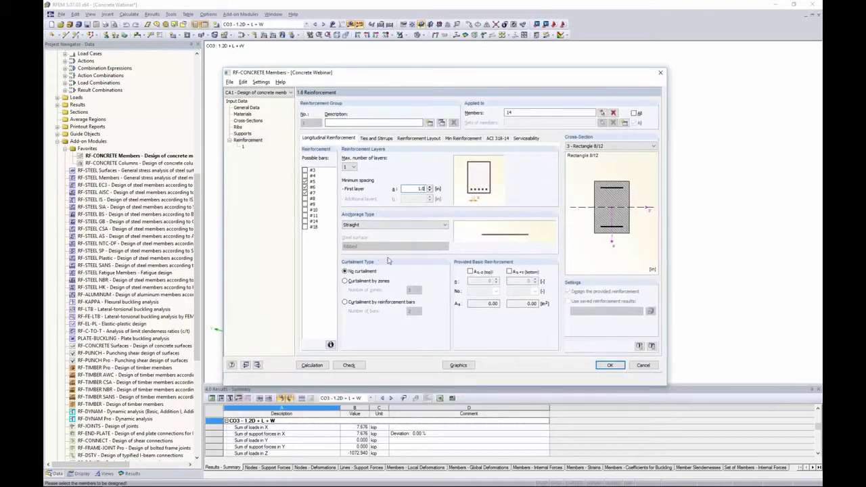
# Step: Try the Hook, Bend and Straight with transverse bar anchorage types, and restore Straight anchorage
pyautogui.click(384, 228)
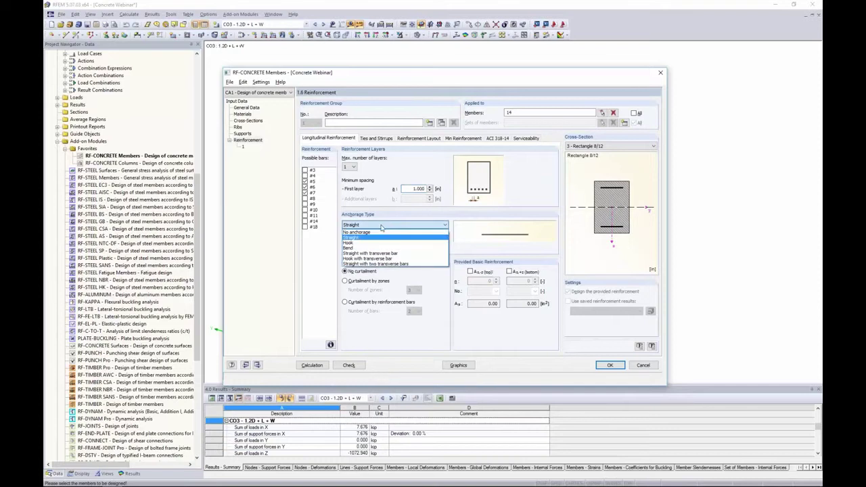
pyautogui.click(370, 242)
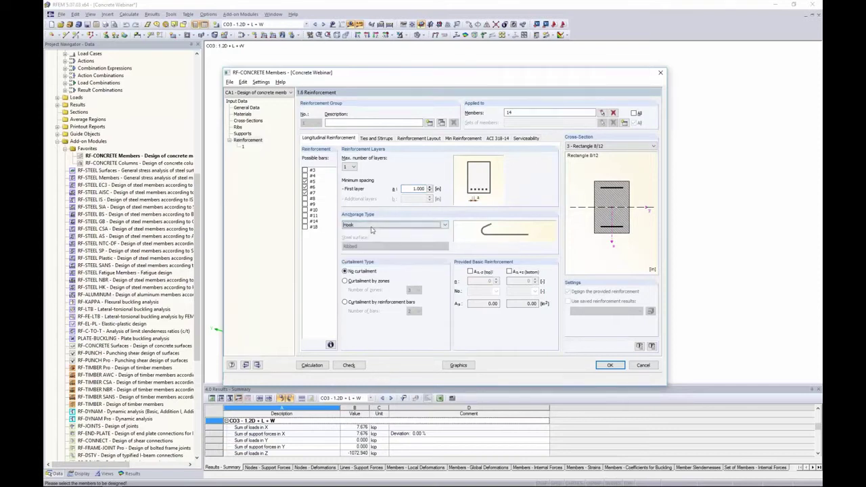
pyautogui.click(372, 227)
pyautogui.click(369, 248)
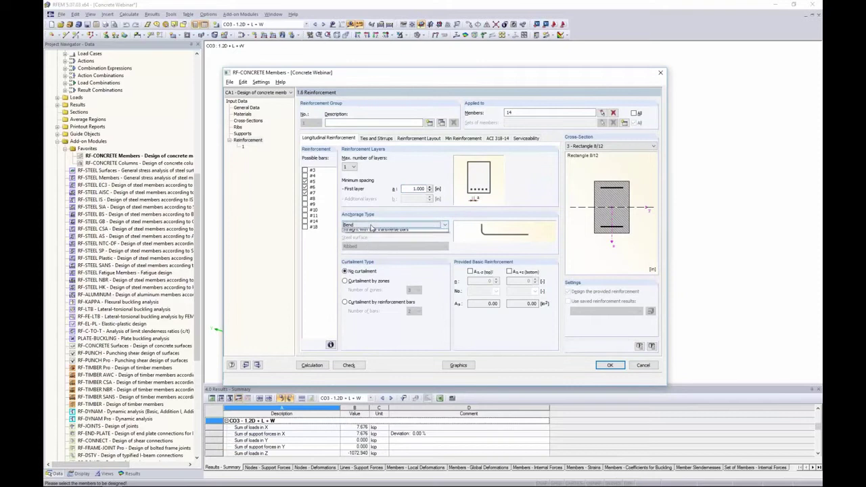
pyautogui.click(371, 227)
pyautogui.click(370, 253)
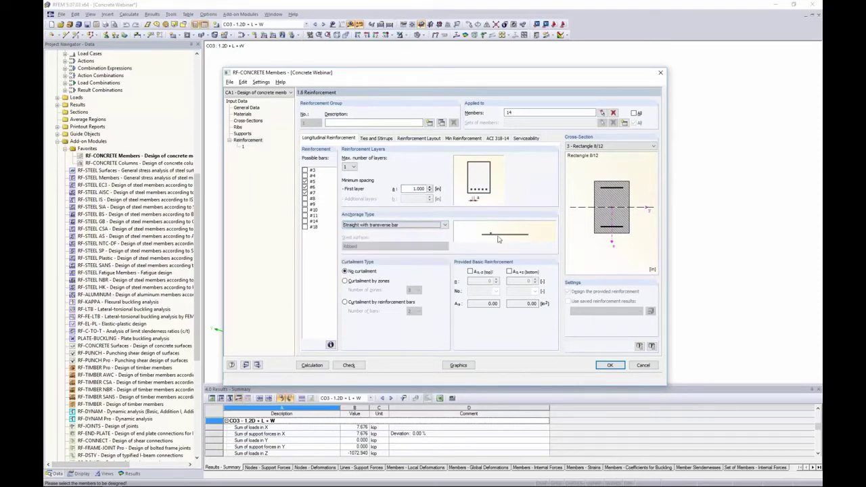
pyautogui.click(442, 226)
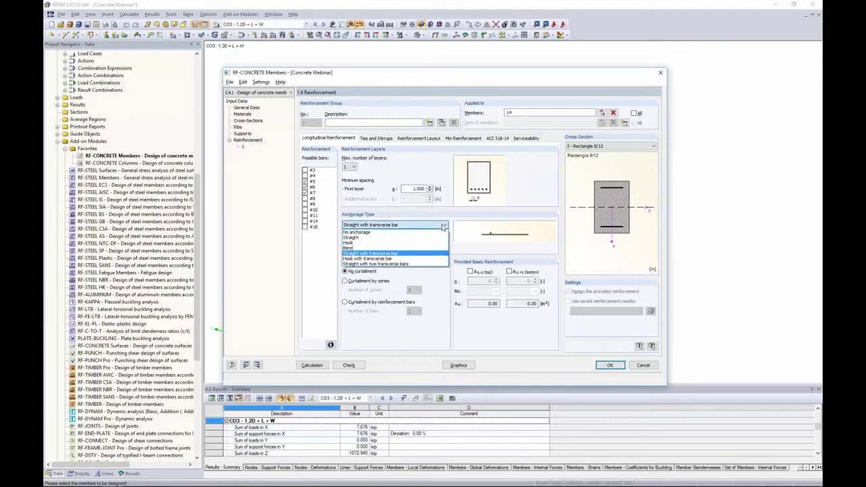
pyautogui.click(430, 242)
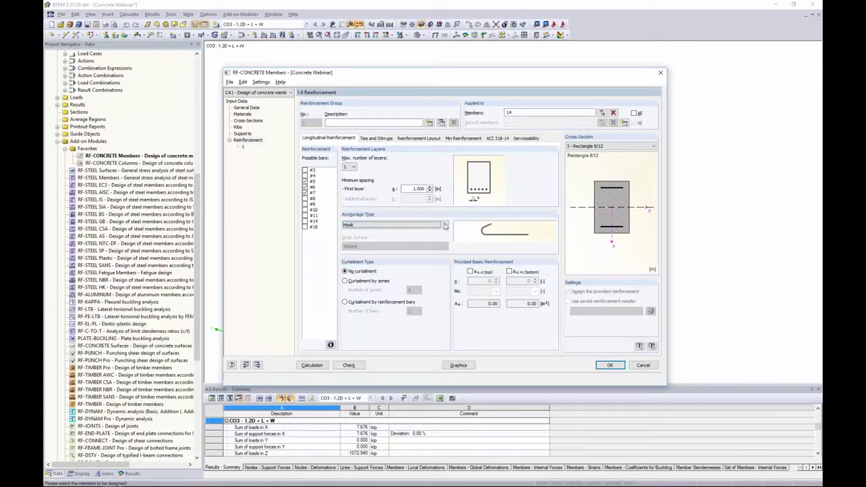
pyautogui.click(446, 225)
pyautogui.click(434, 241)
pyautogui.hotkey('alt', 'Tab')
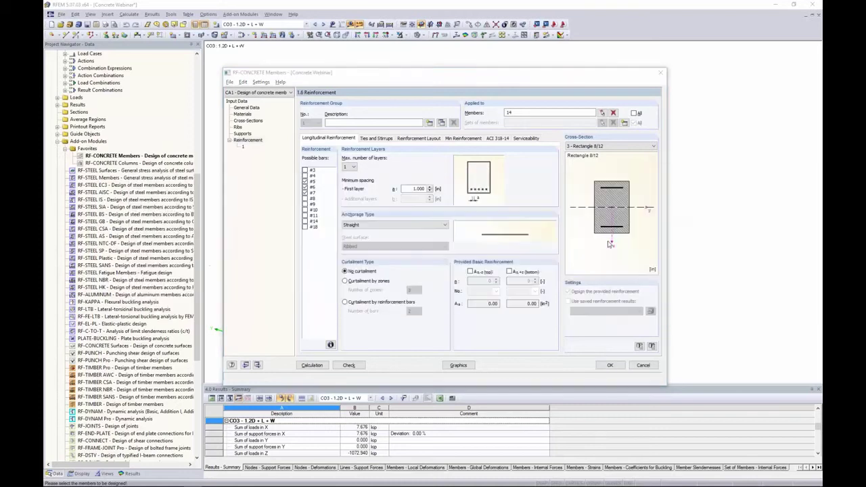
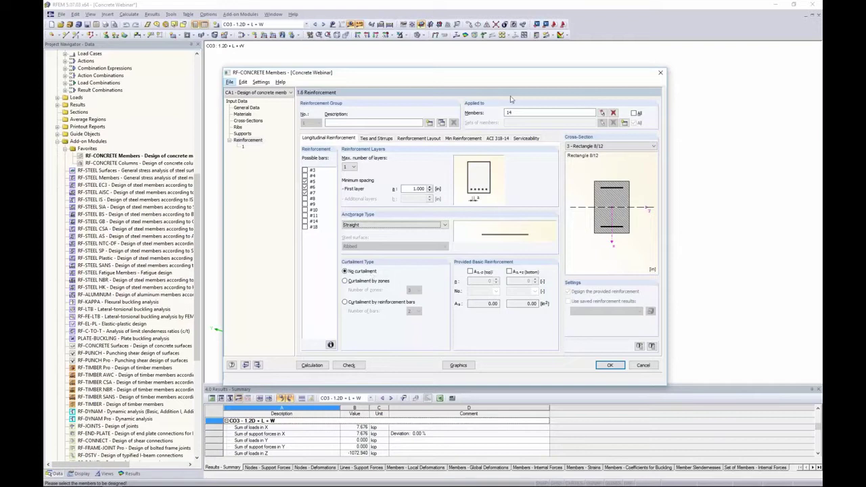
# Step: Try curtailment by zones and by reinforcement bars, consulting the Anchorage & Curtailment slide in PowerPoint, and restore no curtailment
pyautogui.click(377, 282)
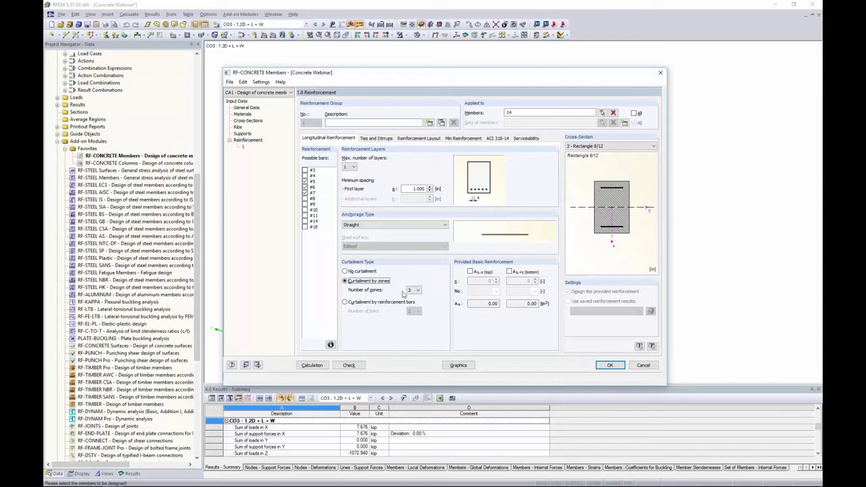
pyautogui.click(346, 302)
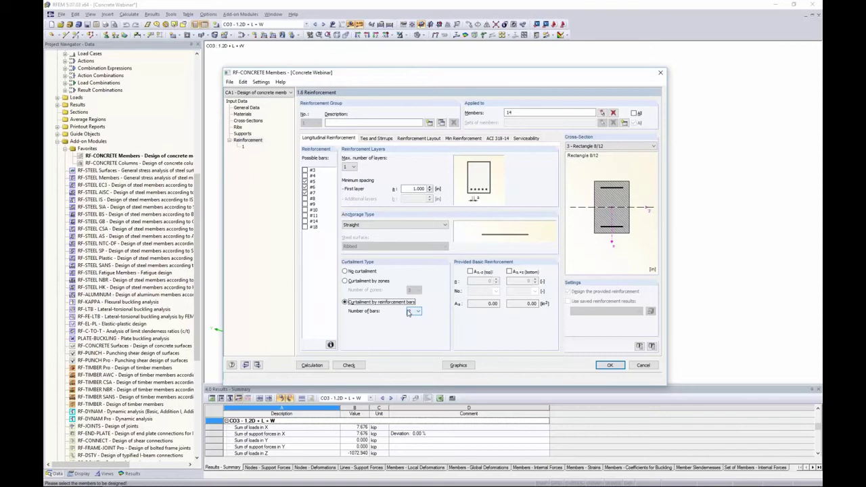
pyautogui.hotkey('alt', 'Tab')
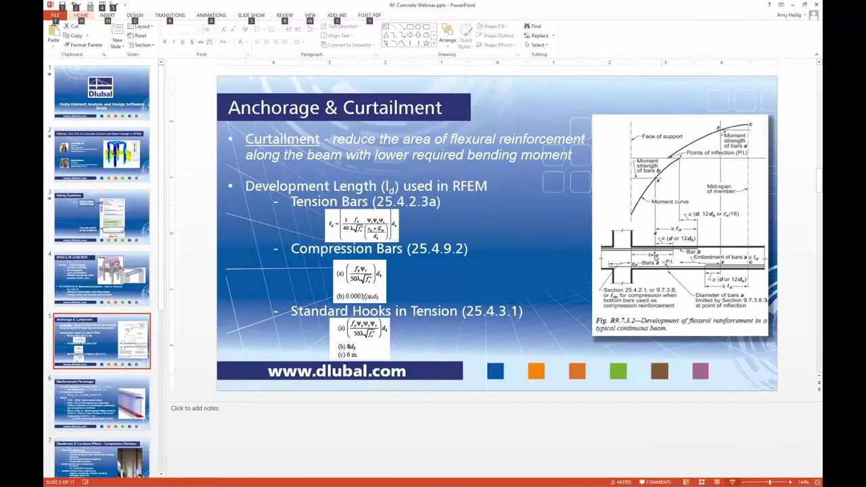
pyautogui.click(731, 481)
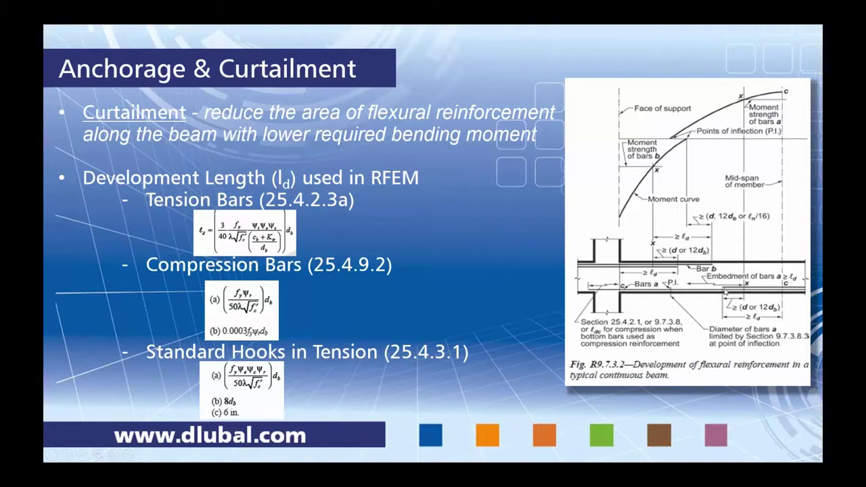
pyautogui.hotkey('alt', 'Tab')
pyautogui.click(526, 231)
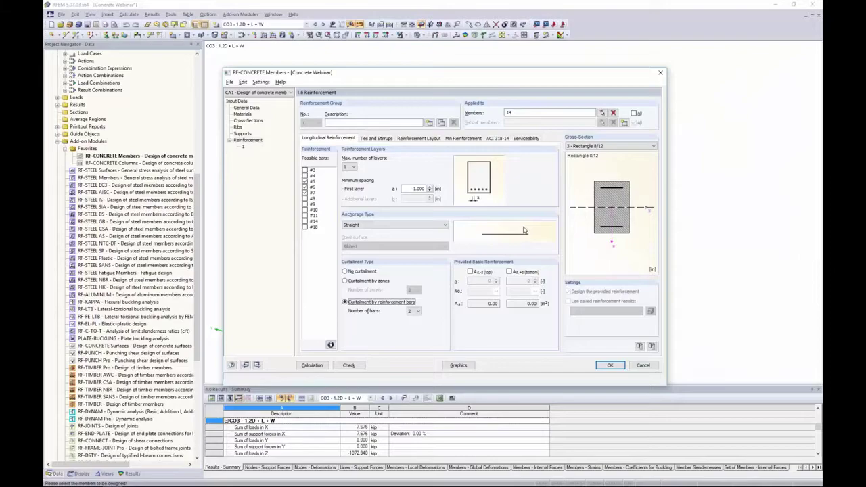
pyautogui.click(346, 271)
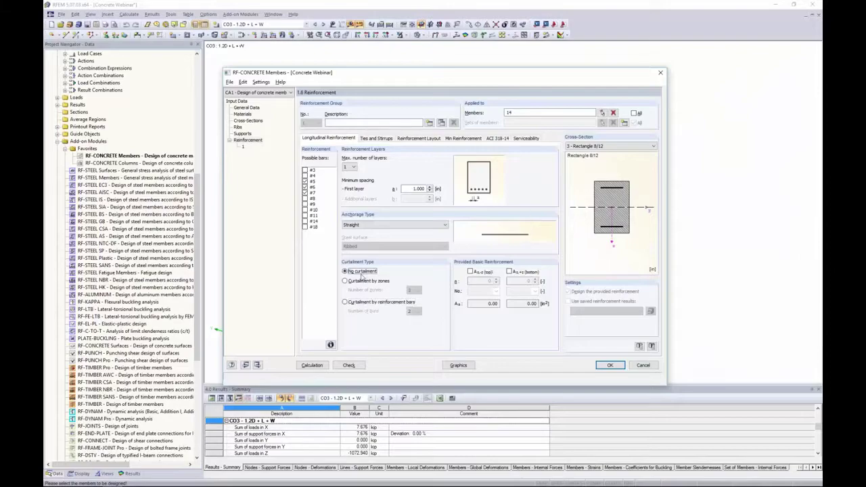
# Step: Provide basic top reinforcement of two No. 4 bars for member 14
pyautogui.click(473, 272)
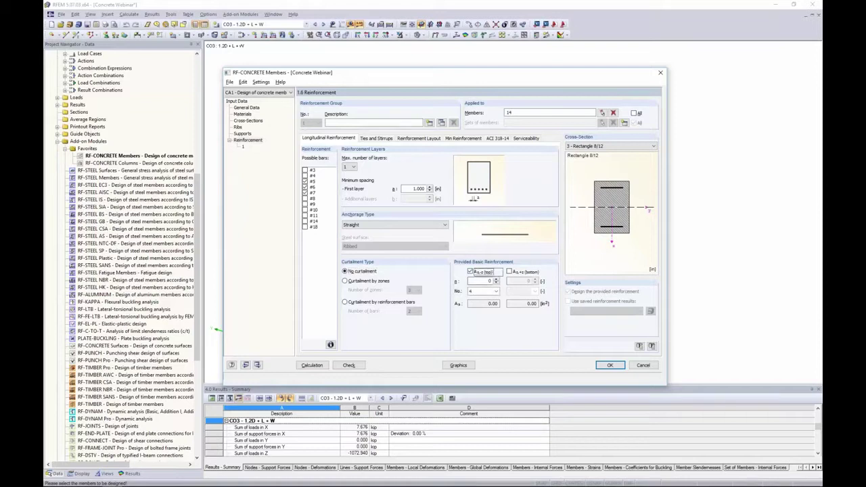
pyautogui.click(495, 280)
pyautogui.click(495, 279)
pyautogui.click(496, 291)
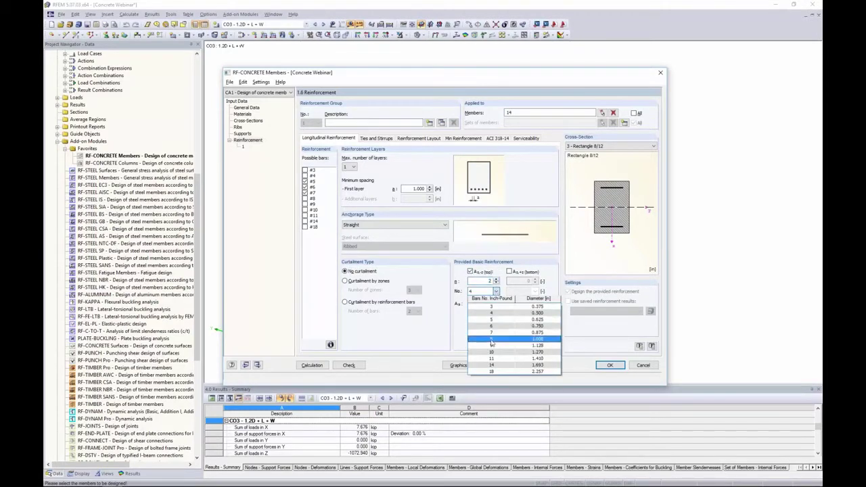
pyautogui.click(461, 325)
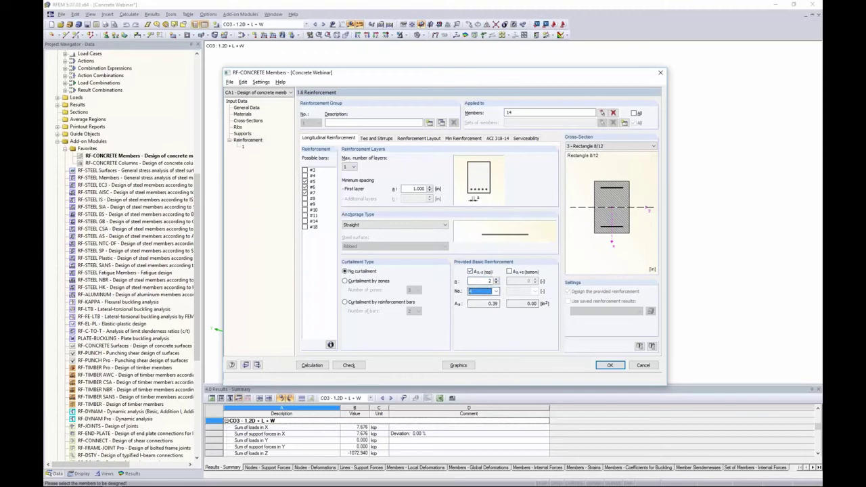
# Step: Remove the provided basic top reinforcement from member 14 and allow #4 bars in addition to #3 for its ties and stirrups
pyautogui.click(481, 272)
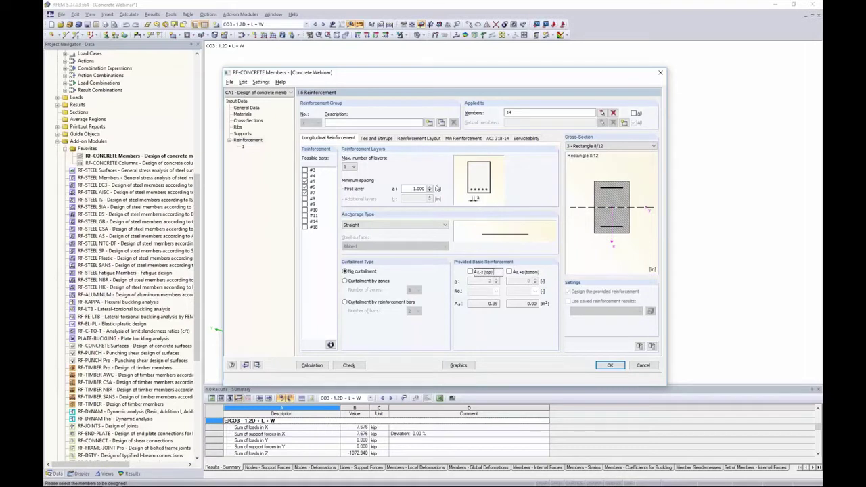
pyautogui.click(383, 140)
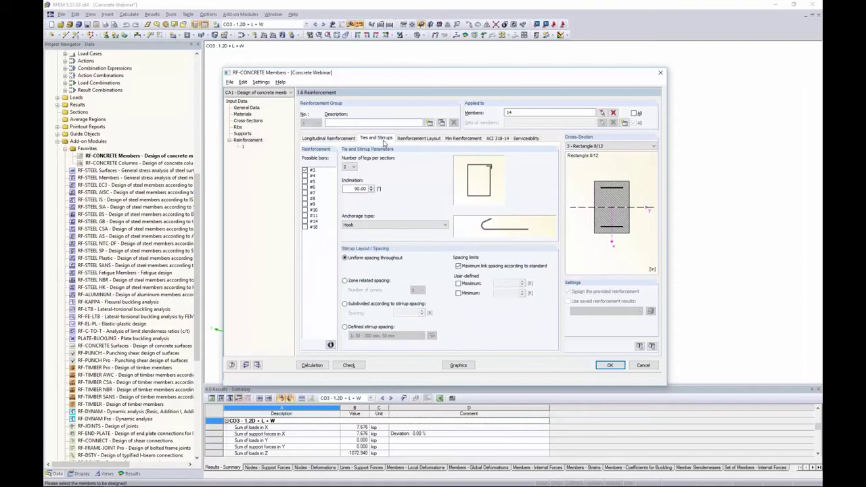
pyautogui.click(304, 176)
# Step: Try three and four stirrup legs per section, and restore two legs
pyautogui.click(353, 167)
pyautogui.click(347, 180)
pyautogui.click(349, 167)
pyautogui.click(350, 184)
pyautogui.click(350, 166)
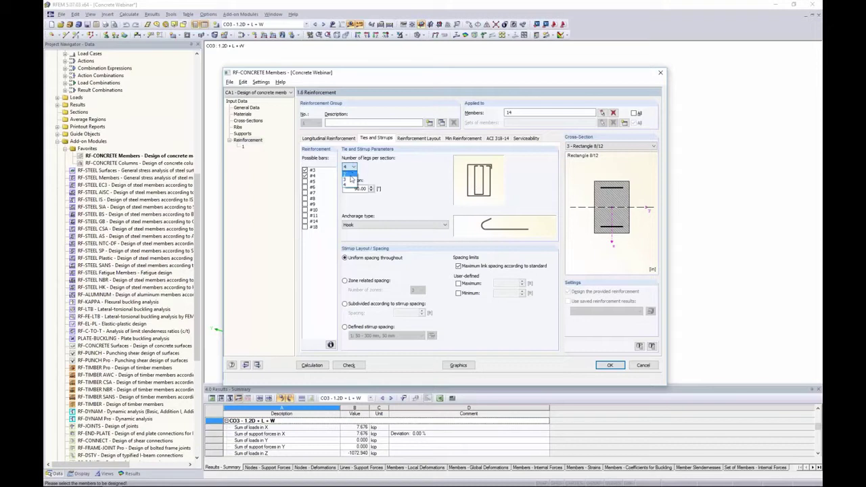
pyautogui.click(350, 175)
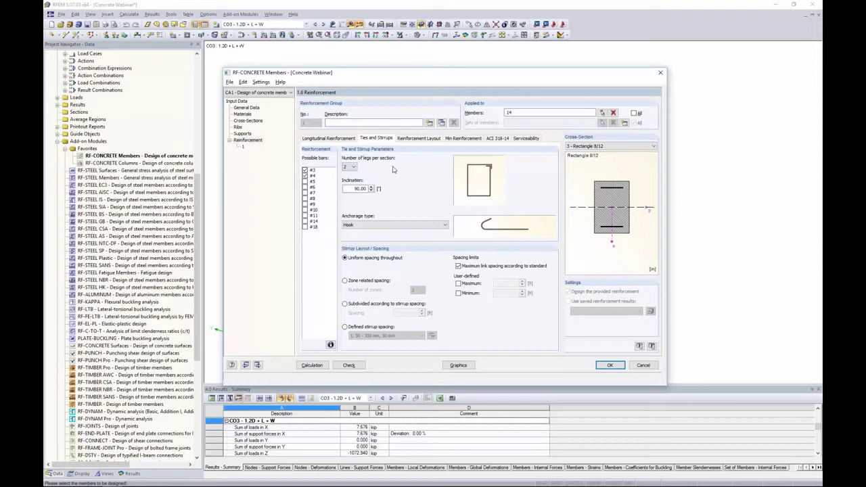
# Step: Try the Bend and Straight with transverse bar anchorage types for the stirrups, and restore Hook anchorage
pyautogui.doubleClick(346, 190)
pyautogui.click(396, 225)
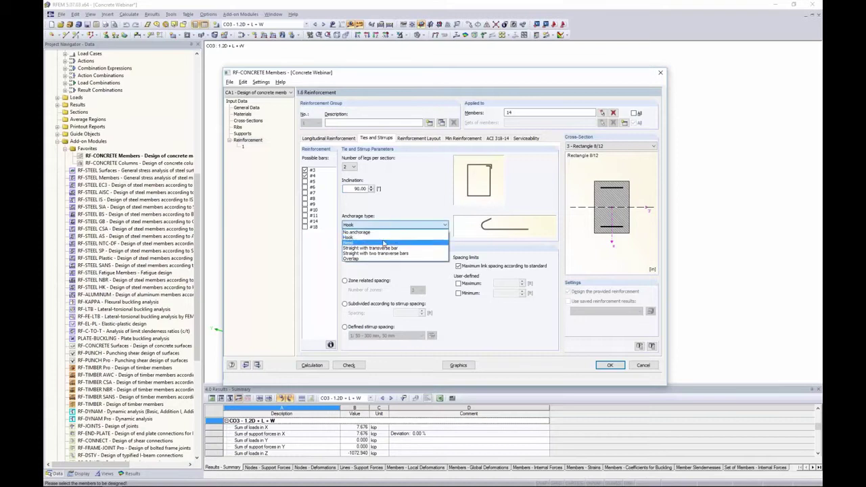
pyautogui.click(382, 243)
pyautogui.click(385, 225)
pyautogui.click(398, 251)
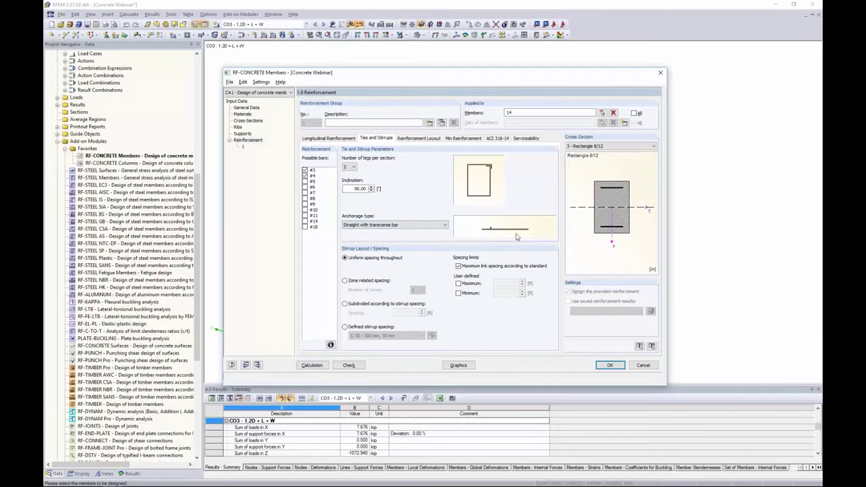
pyautogui.click(406, 227)
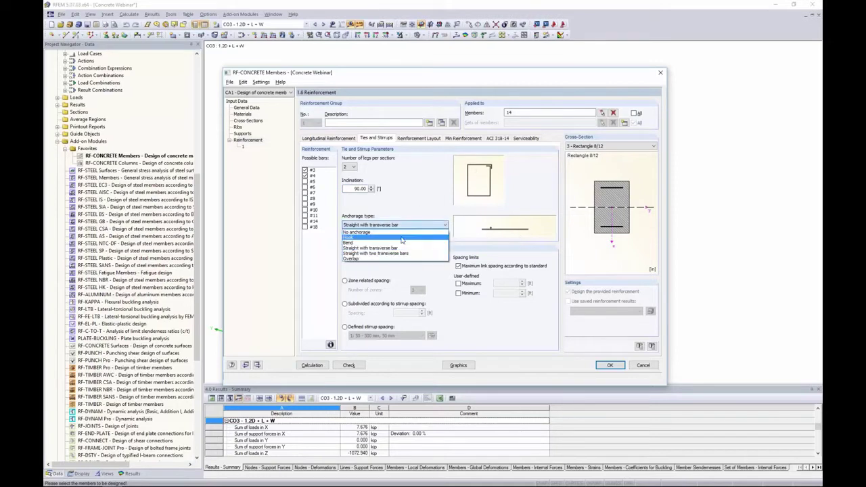
pyautogui.click(401, 238)
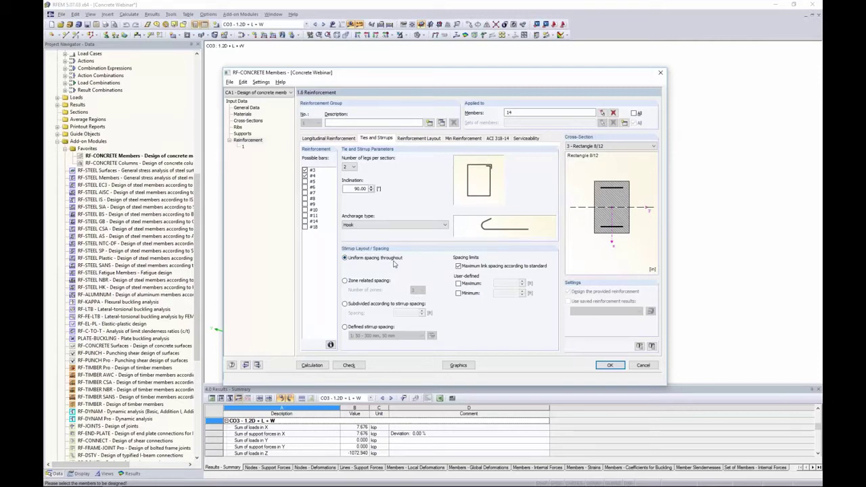
# Step: Try the zone-related and subdivided stirrup spacing layouts, and restore uniform spacing throughout
pyautogui.click(345, 280)
pyautogui.click(345, 304)
pyautogui.click(344, 258)
# Step: Try the user-defined minimum and maximum stirrup spacing limits, and deactivate both again
pyautogui.click(459, 293)
pyautogui.click(458, 284)
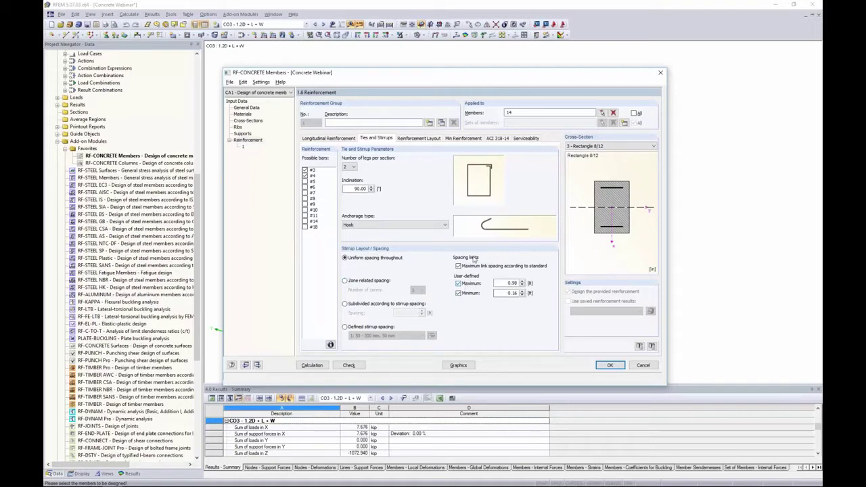
pyautogui.click(458, 283)
pyautogui.click(458, 292)
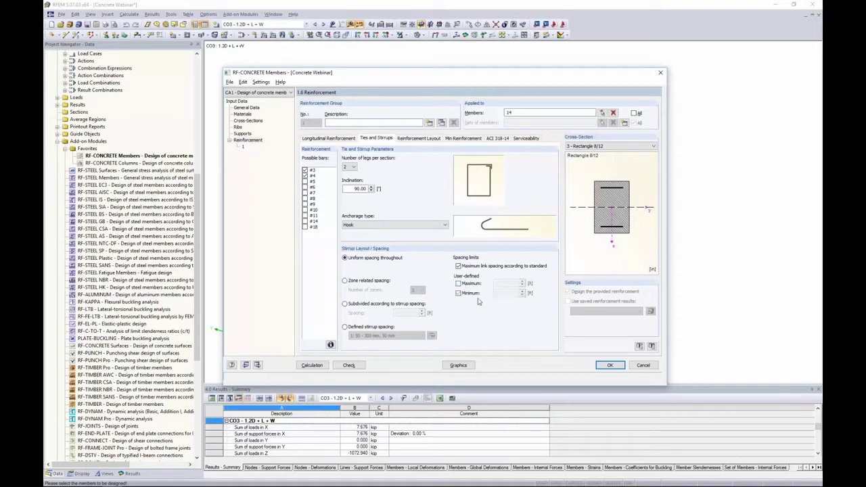
# Step: Try a top concrete cover of 2 in in the reinforcement layout, and restore it to 1.5 in
pyautogui.click(424, 138)
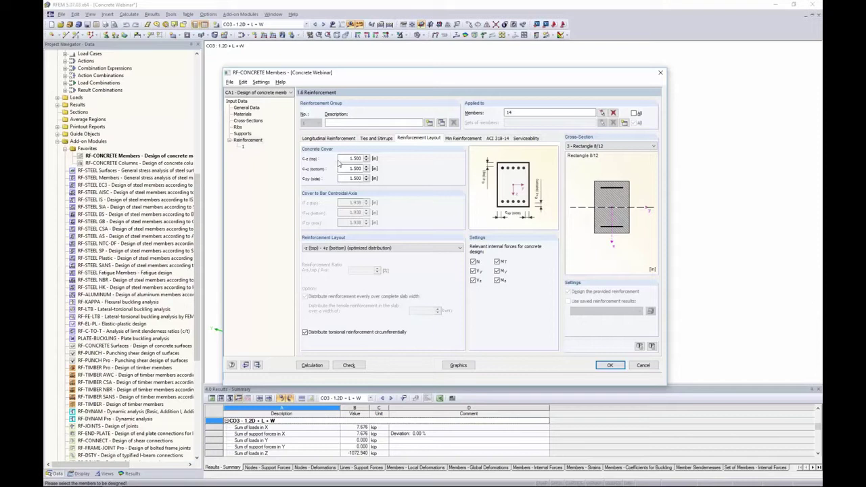
pyautogui.moveTo(342, 159); pyautogui.dragTo(369, 169)
pyautogui.click(348, 158)
pyautogui.click(350, 178)
pyautogui.doubleClick(347, 158)
pyautogui.write('2')
pyautogui.click(355, 168)
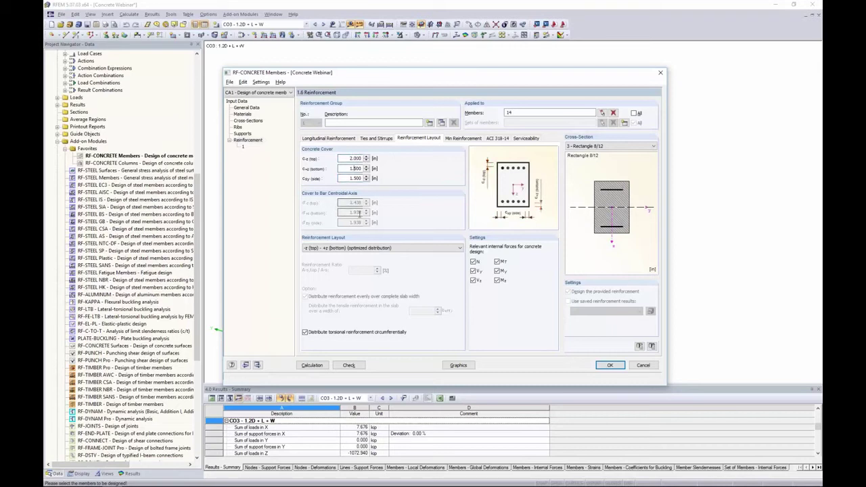
pyautogui.doubleClick(351, 159)
pyautogui.write('1.5')
# Step: Try the In Corners and Uniformly surrounding reinforcement layouts, and restore the top-bottom optimized distribution
pyautogui.click(390, 248)
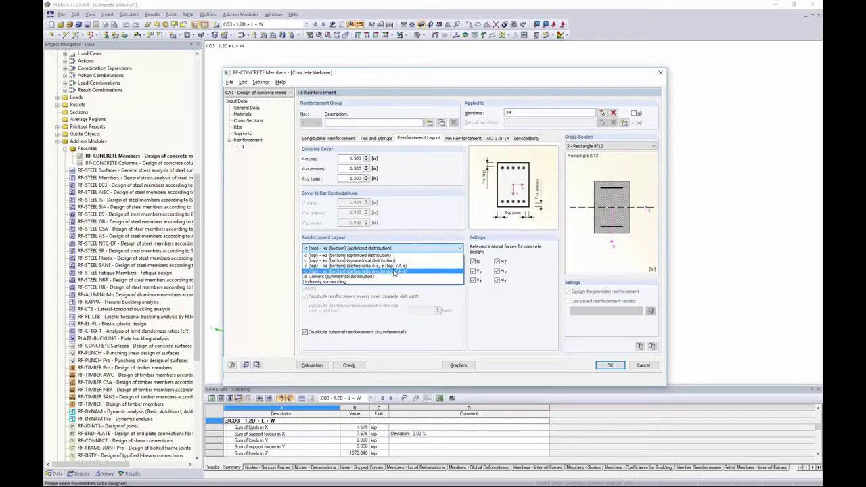
pyautogui.click(392, 276)
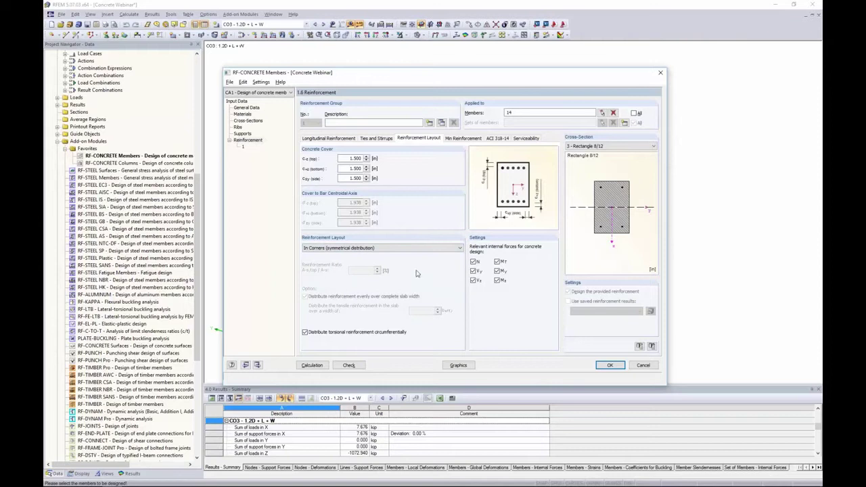
pyautogui.click(357, 249)
pyautogui.click(346, 282)
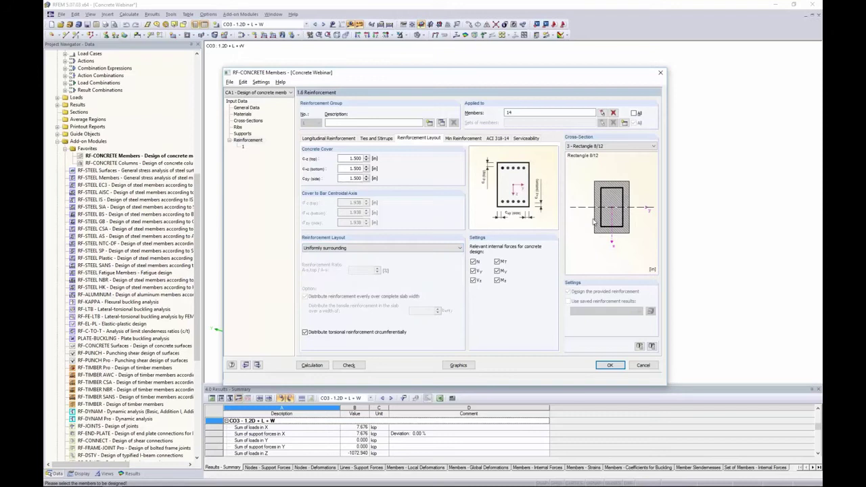
pyautogui.click(332, 249)
pyautogui.click(330, 255)
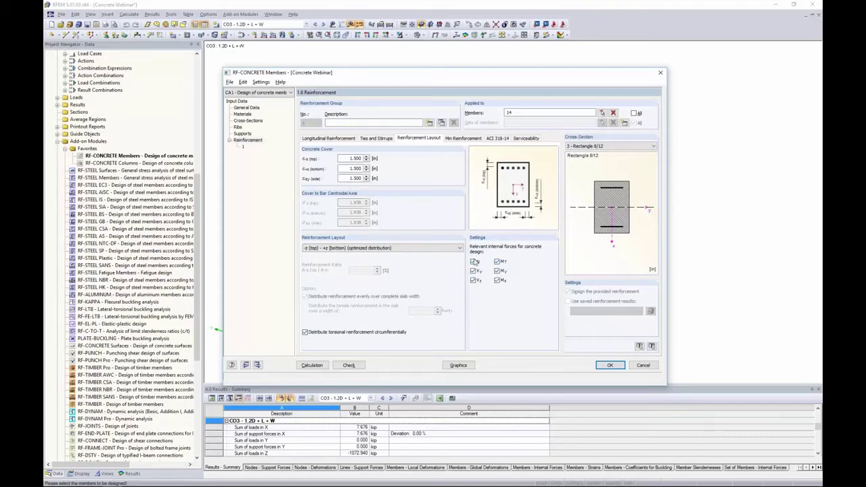
# Step: Try to import the minimum top reinforcement area from three No. 4 rebars
pyautogui.click(463, 139)
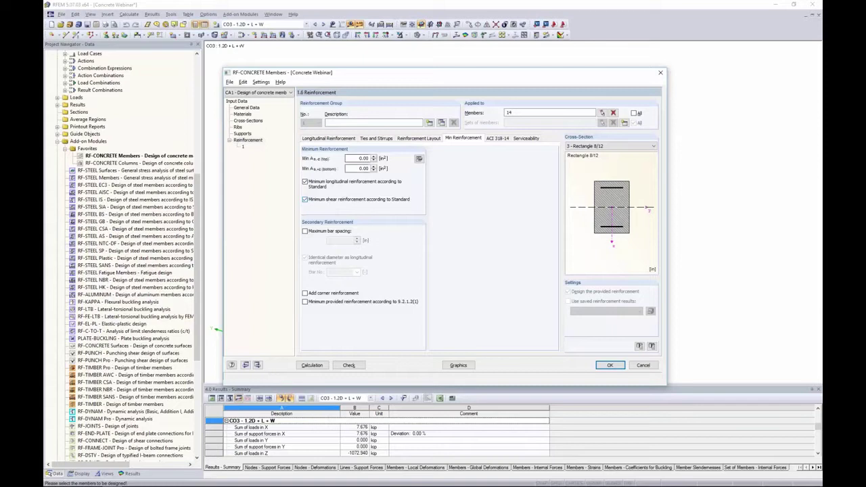
pyautogui.click(419, 159)
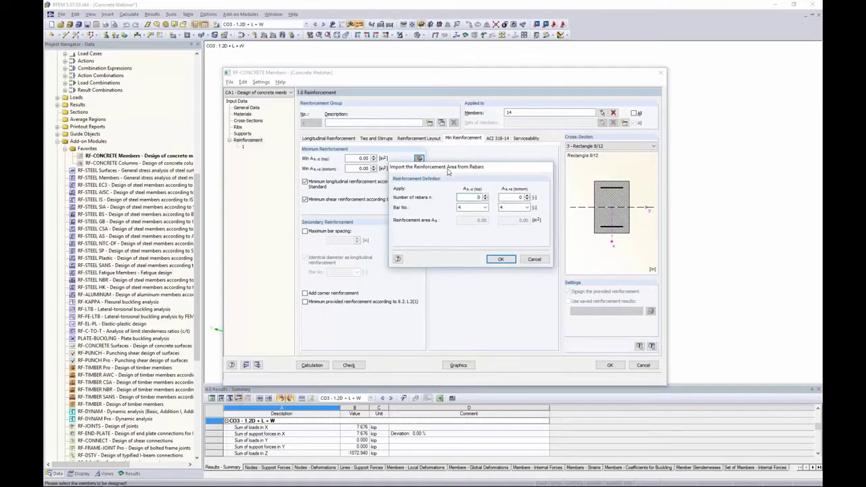
pyautogui.click(485, 195)
pyautogui.click(484, 195)
pyautogui.click(481, 207)
pyautogui.click(481, 207)
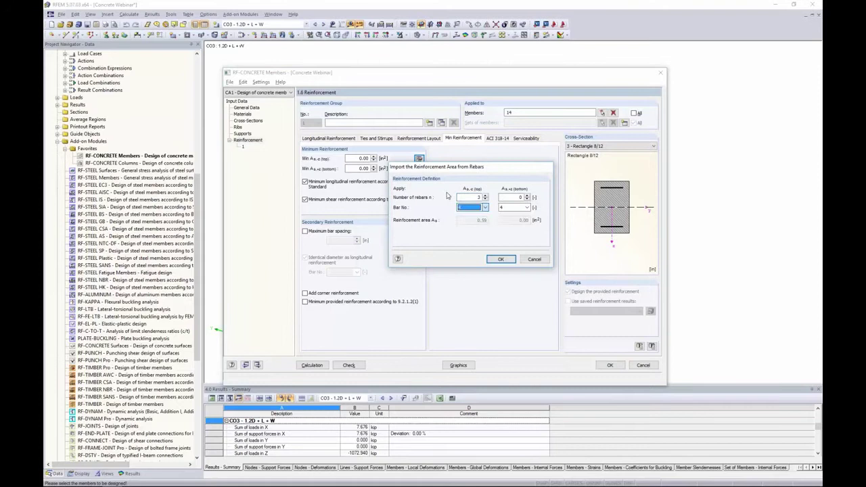
pyautogui.click(533, 259)
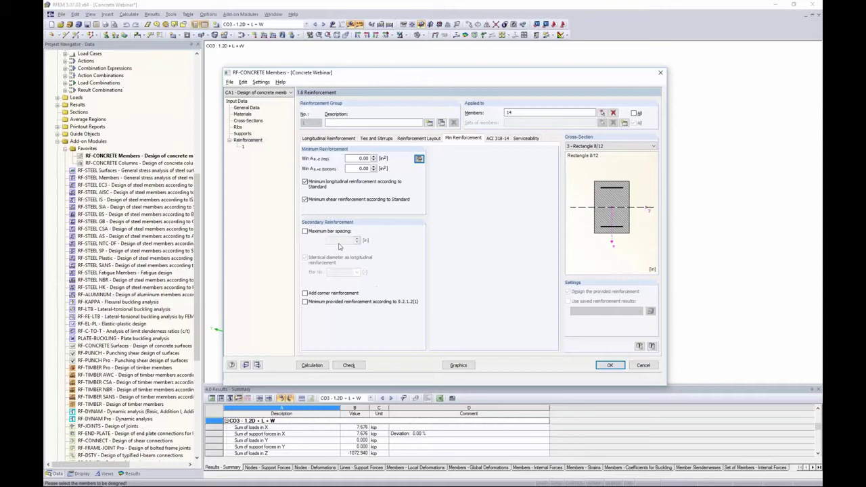
# Step: Examine the ACI 318-14 reinforcement settings and consult the Reinforcement Percentage slide in PowerPoint
pyautogui.click(501, 138)
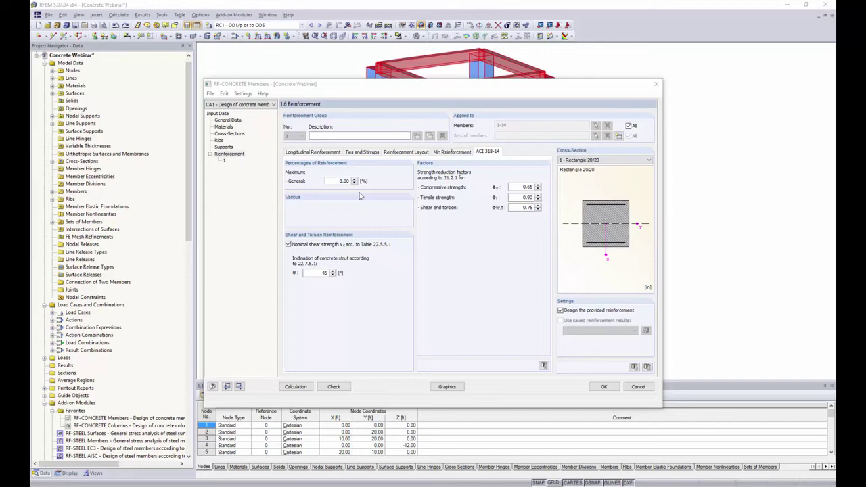
pyautogui.hotkey('alt', 'Tab')
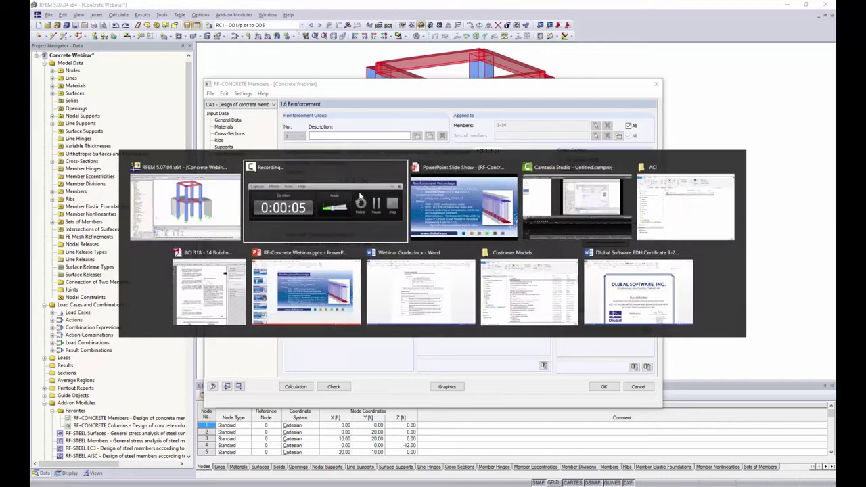
pyautogui.click(460, 200)
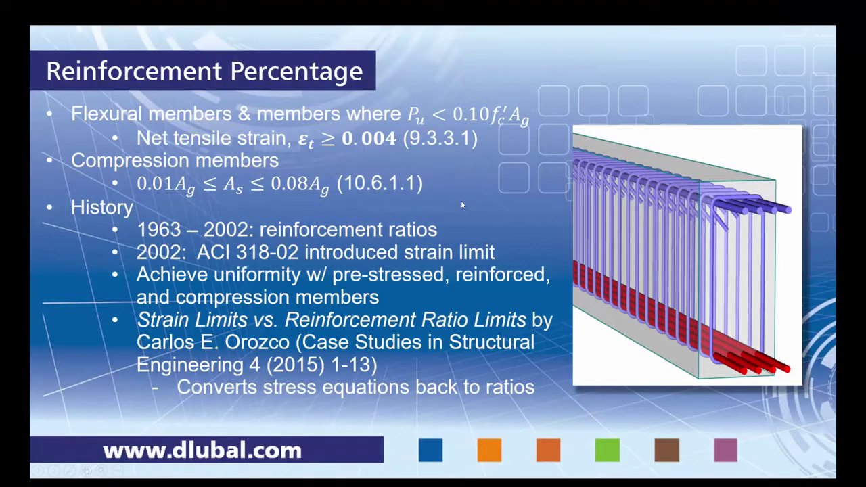
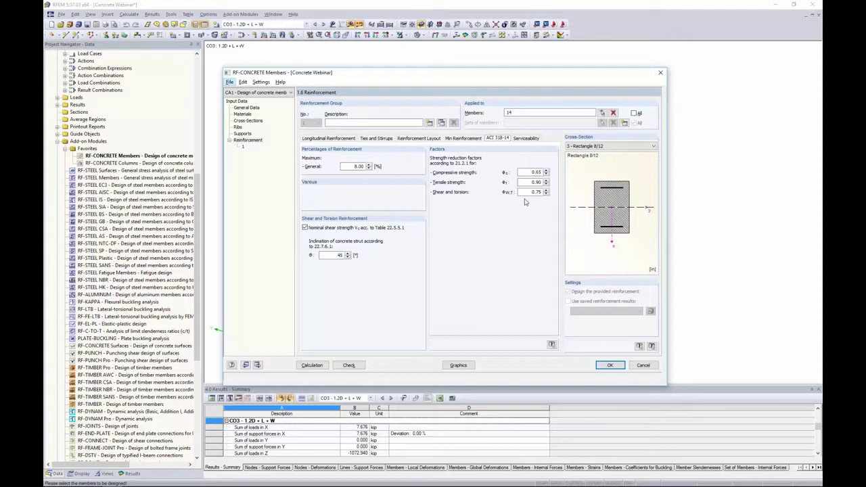
# Step: Review the reinforcement serviceability settings and the load combinations selected for the serviceability limit state design
pyautogui.click(524, 139)
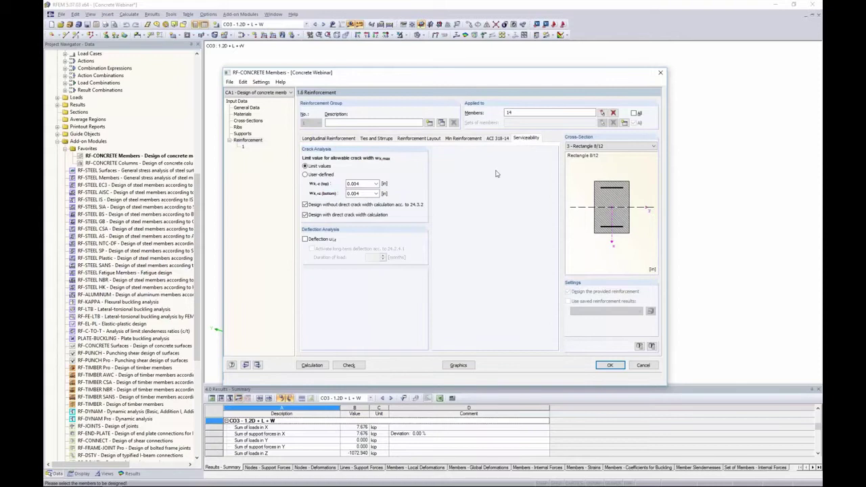
pyautogui.click(256, 109)
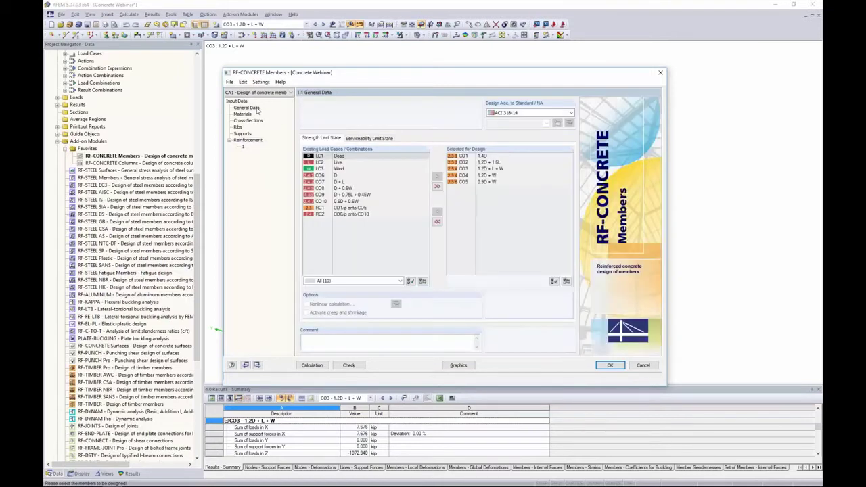
pyautogui.click(376, 140)
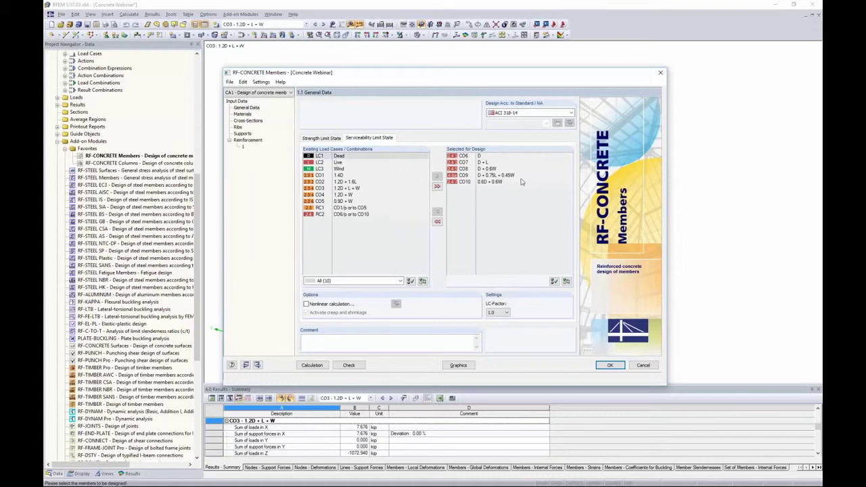
# Step: Set the allowable crack width at top and bottom to 0.012 in for the humidity, moist air, soil exposure condition
pyautogui.click(247, 140)
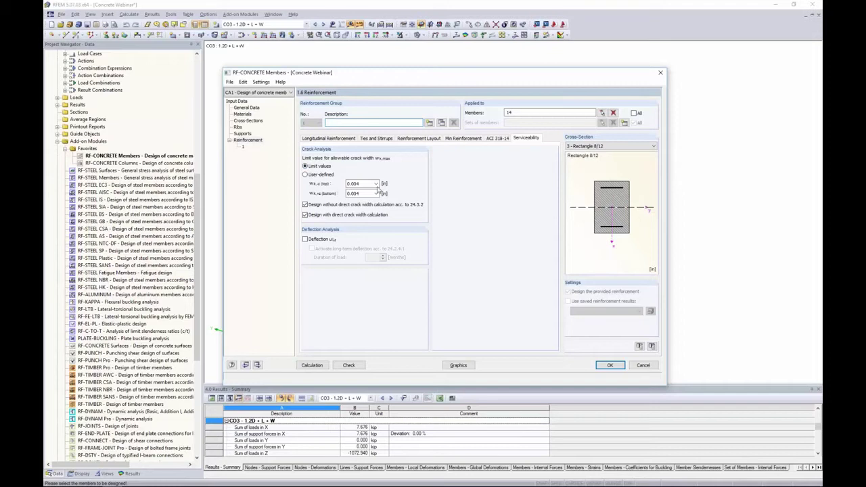
pyautogui.click(376, 184)
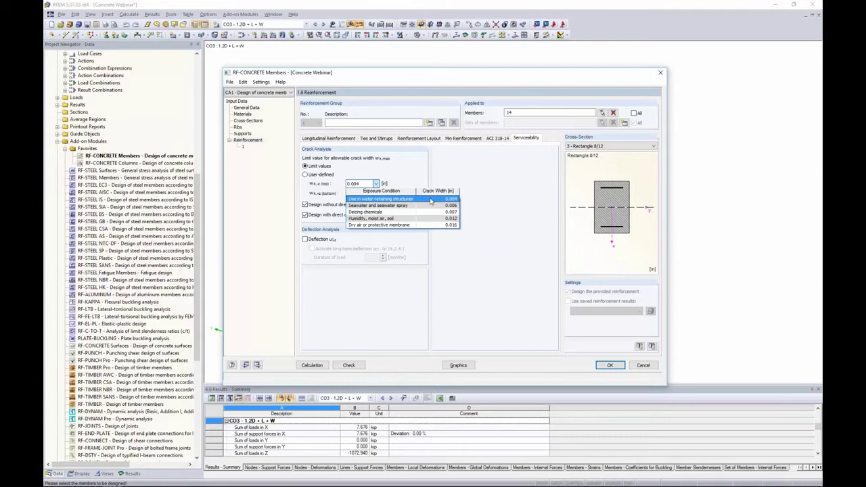
pyautogui.click(373, 219)
pyautogui.click(369, 193)
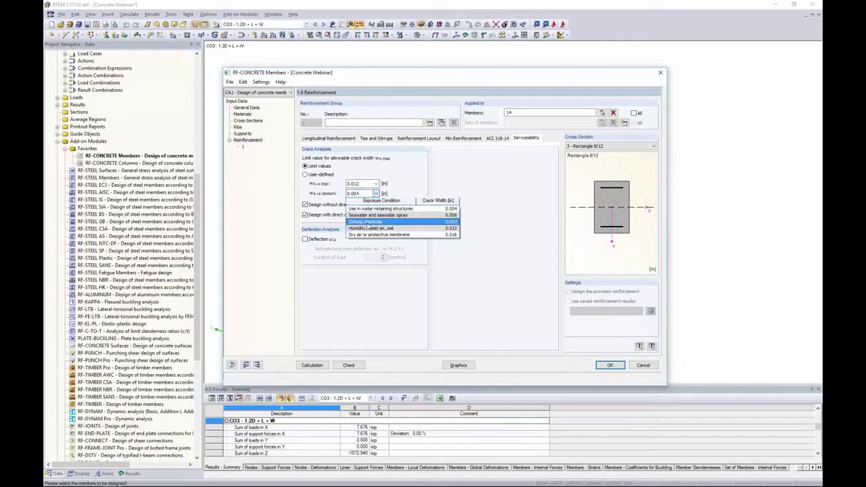
pyautogui.click(369, 228)
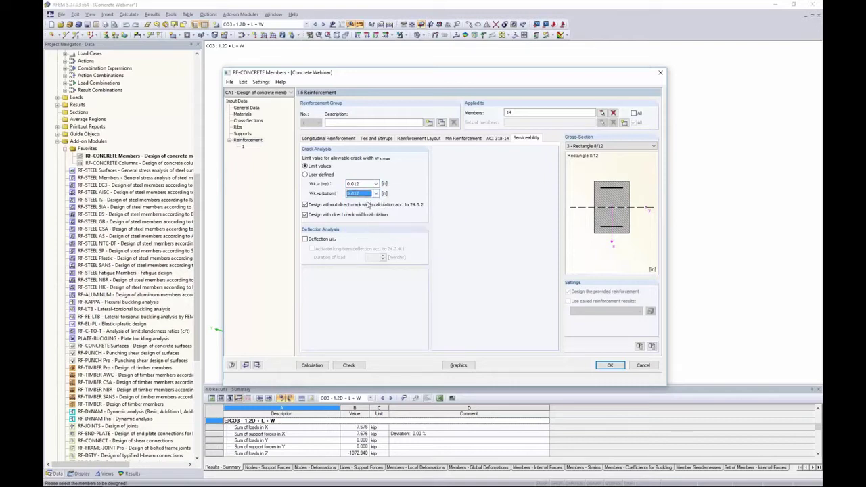
# Step: Try user-defined allowable crack widths, and restore the predefined limit values
pyautogui.click(305, 175)
pyautogui.doubleClick(366, 184)
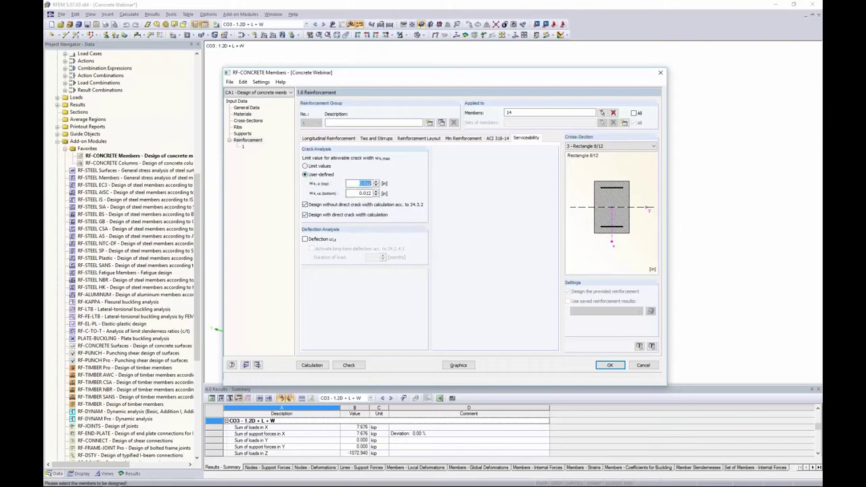
pyautogui.click(305, 166)
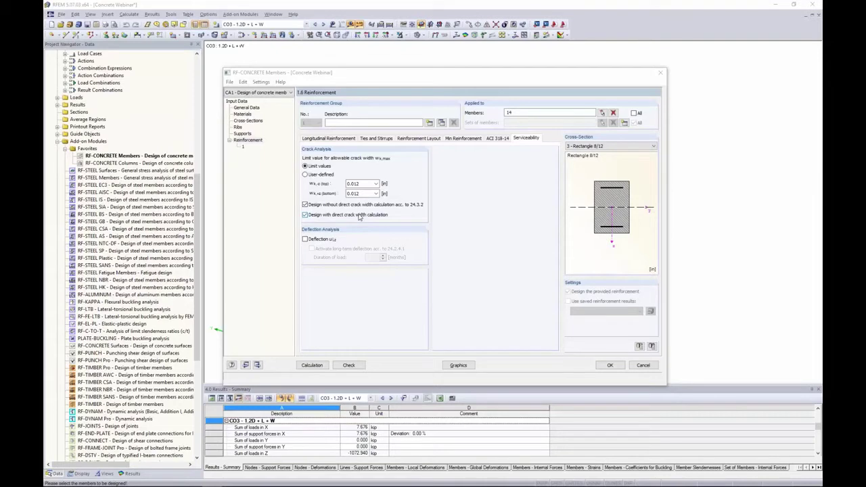
# Step: Activate the deflection analysis for member 14 and open its deflection data
pyautogui.click(305, 240)
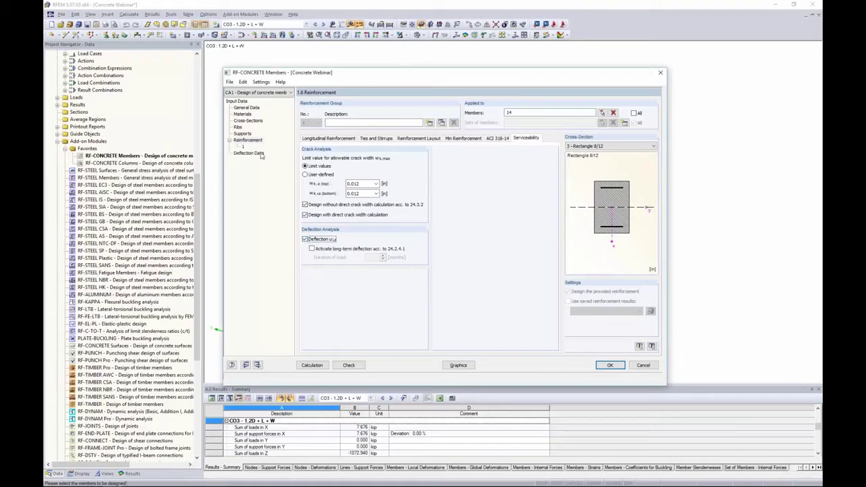
pyautogui.click(255, 154)
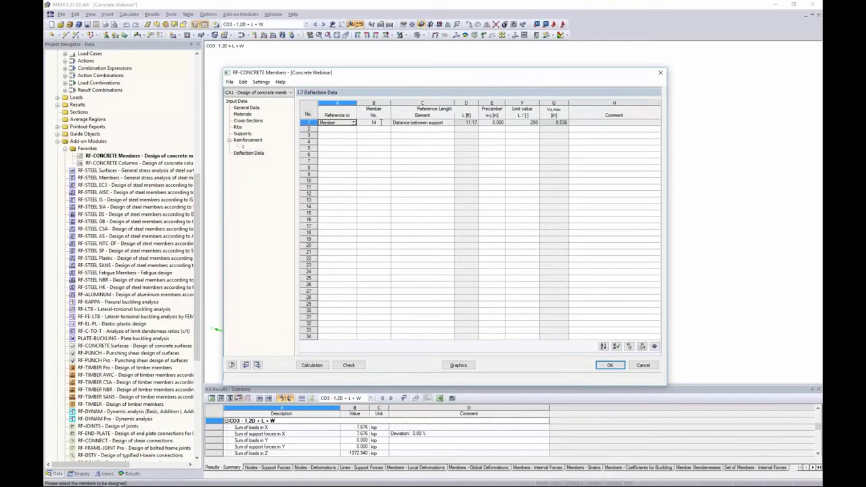
# Step: Try a user-defined reference length for member 14's deflection, and restore the distance between supports
pyautogui.click(415, 126)
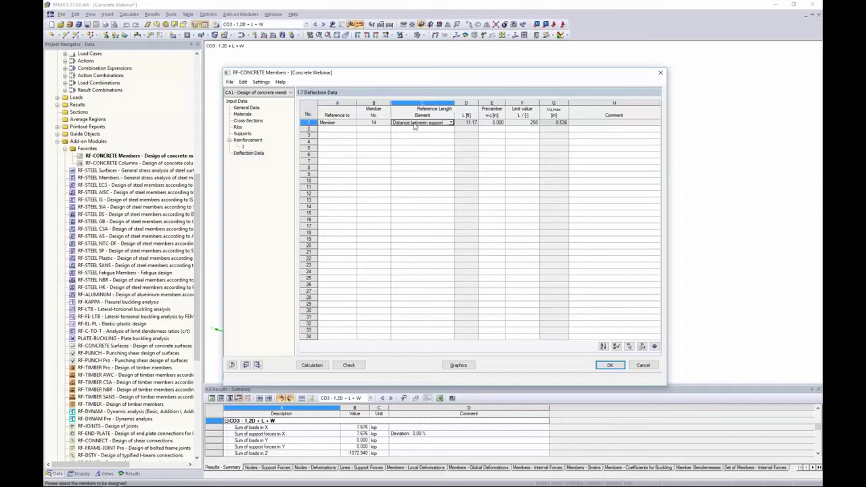
pyautogui.click(450, 123)
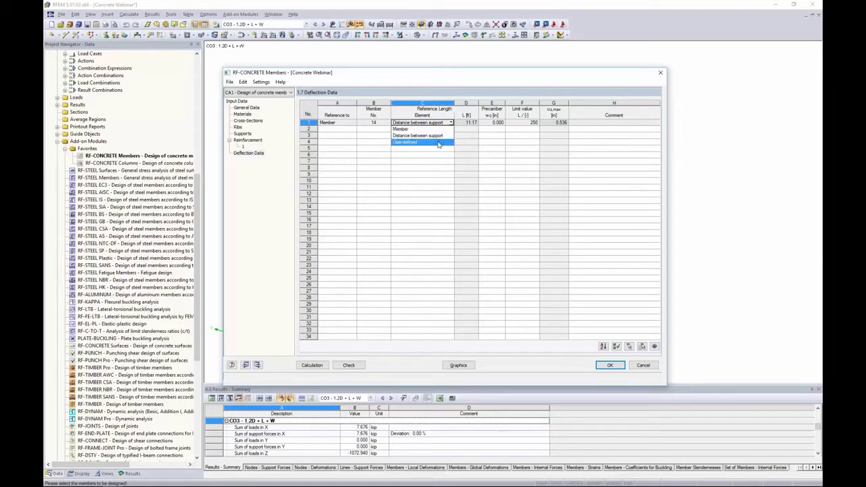
pyautogui.click(437, 143)
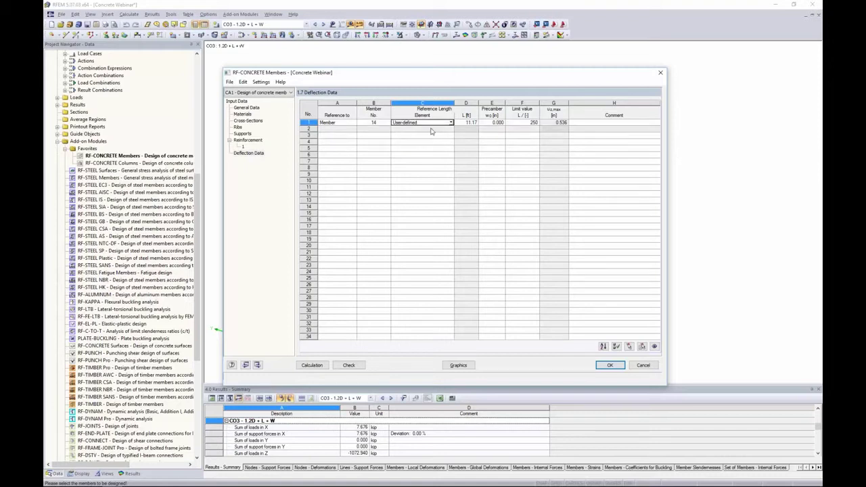
pyautogui.click(450, 123)
pyautogui.click(444, 136)
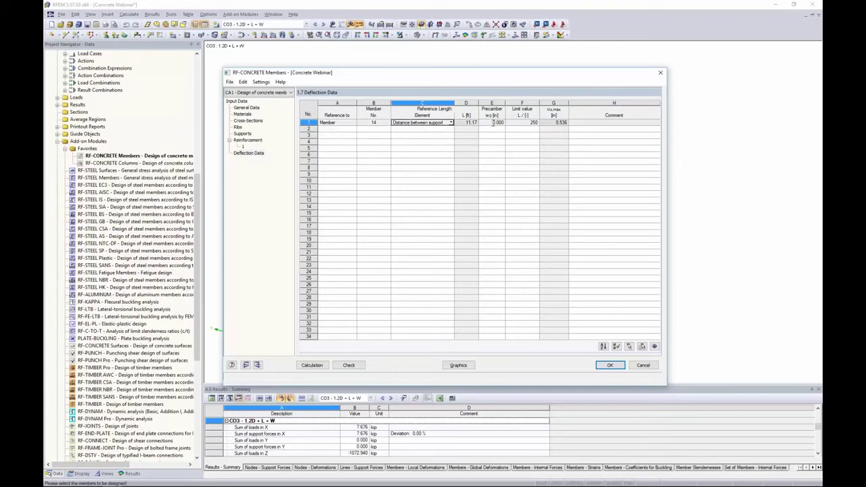
# Step: Review the available L/ limit values for member 14's deflection check without changing the selection
pyautogui.click(518, 124)
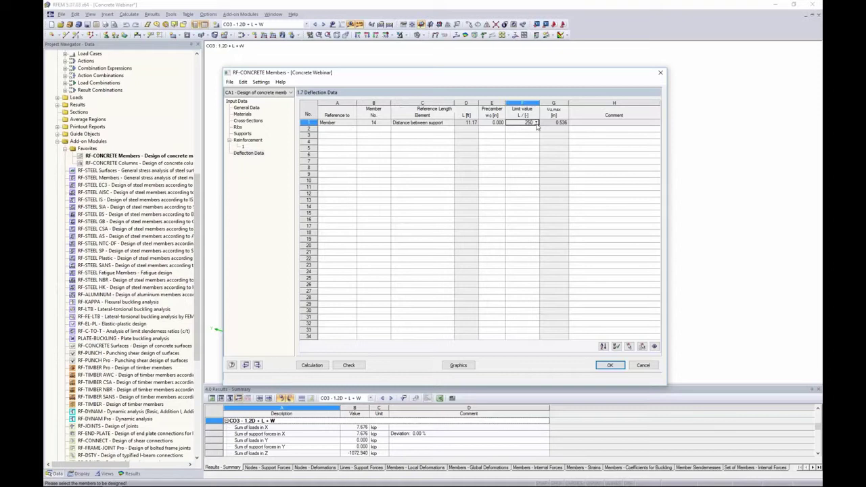
pyautogui.click(535, 123)
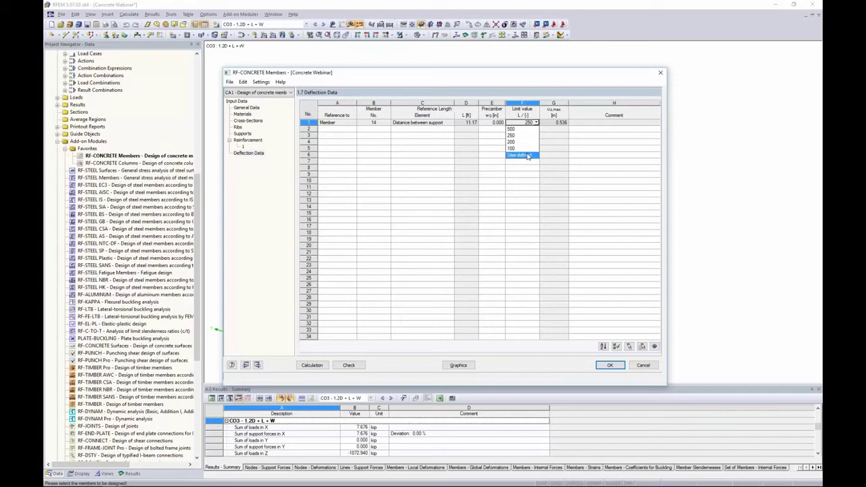
pyautogui.click(484, 142)
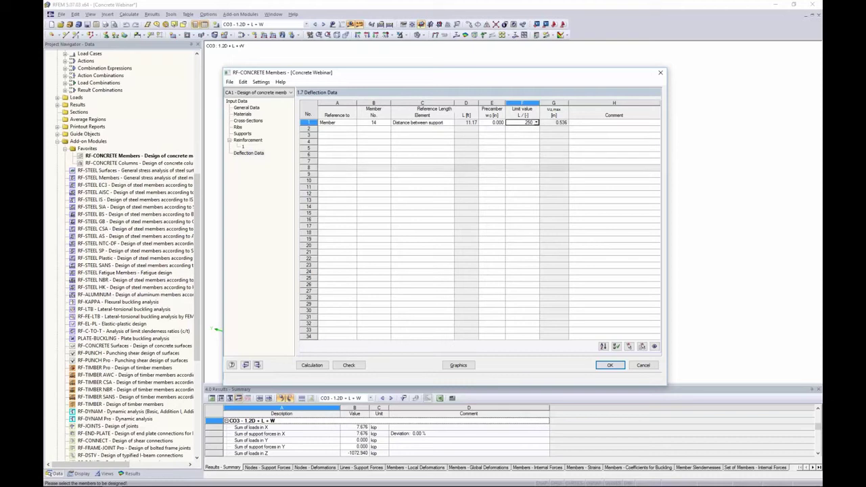
# Step: Try long-term deflection according to 24.2.4.1 with a 30-month load duration in the reinforcement serviceability settings, and deactivate it
pyautogui.click(256, 141)
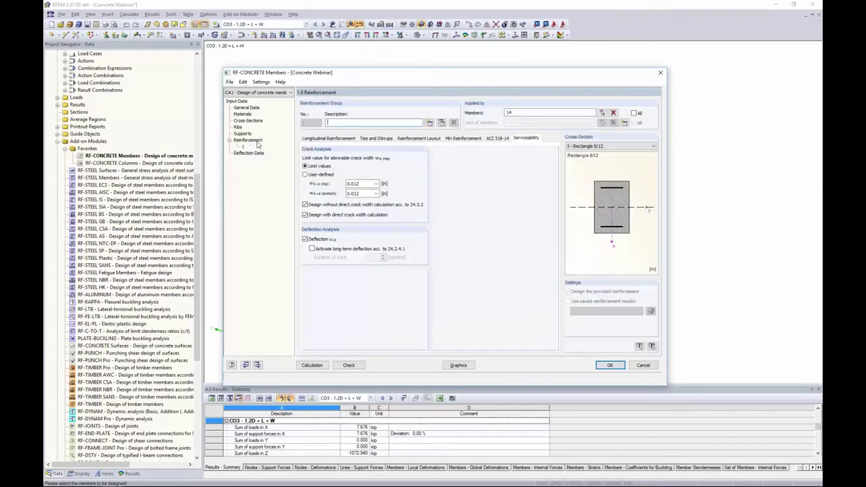
pyautogui.click(312, 249)
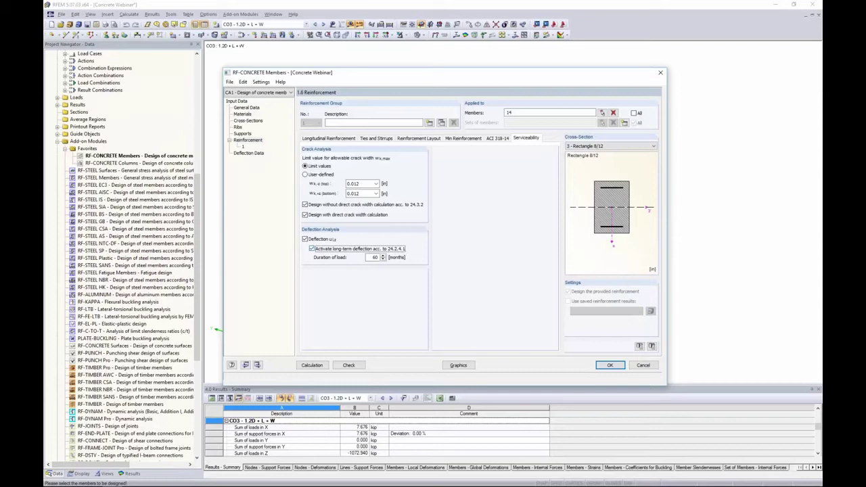
pyautogui.doubleClick(374, 257)
pyautogui.write('30')
pyautogui.click(334, 249)
# Step: Run the concrete design calculation and open the required reinforcement results by member
pyautogui.click(307, 365)
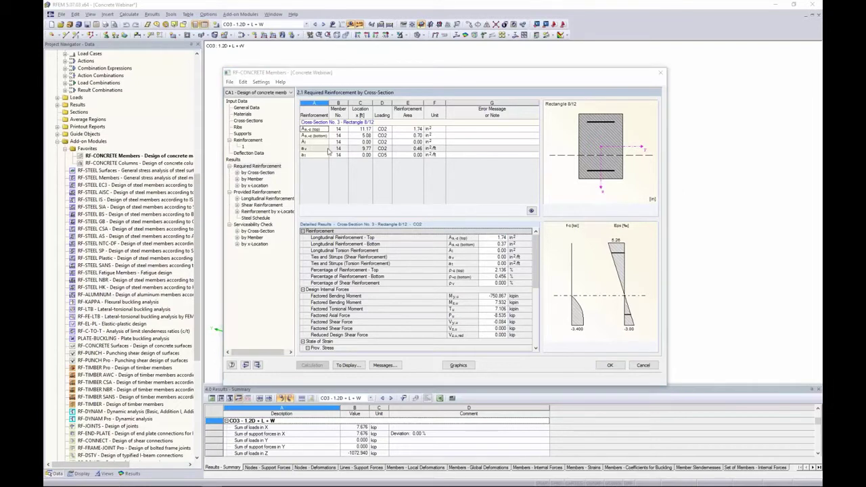
pyautogui.click(260, 174)
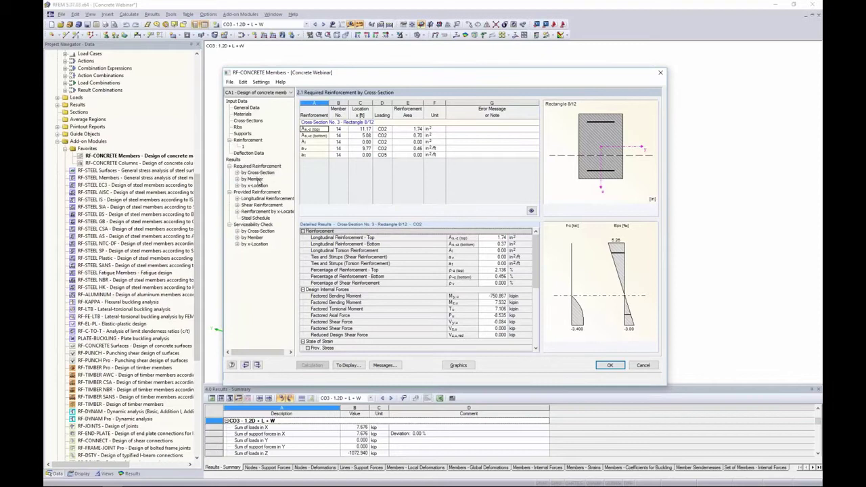
pyautogui.click(255, 179)
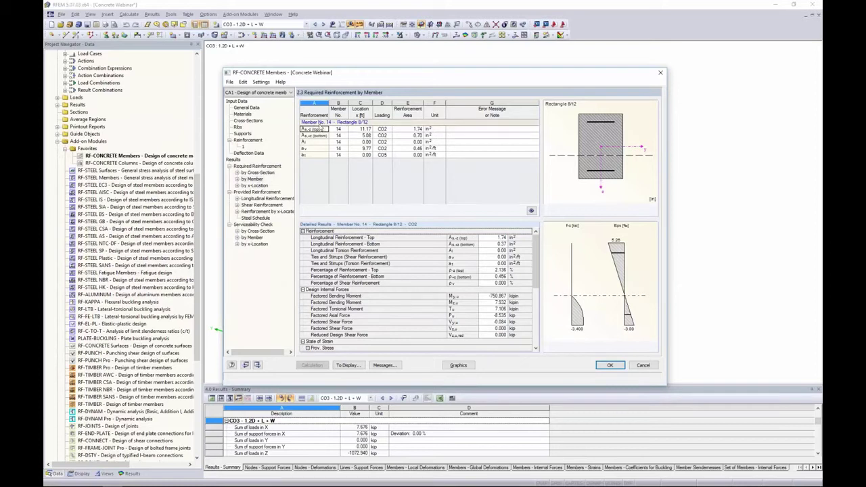
# Step: Compare the detailed results and stress-strain diagrams of member 14's longitudinal, shear and torsion reinforcement entries
pyautogui.click(336, 142)
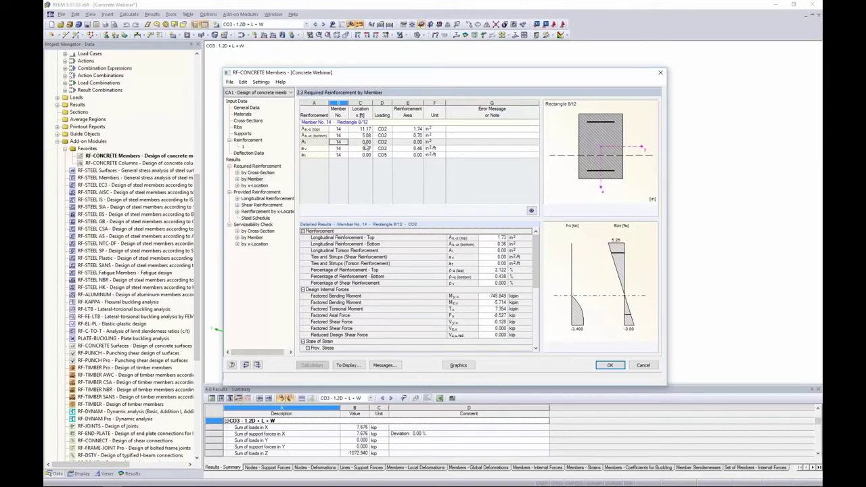
pyautogui.click(364, 143)
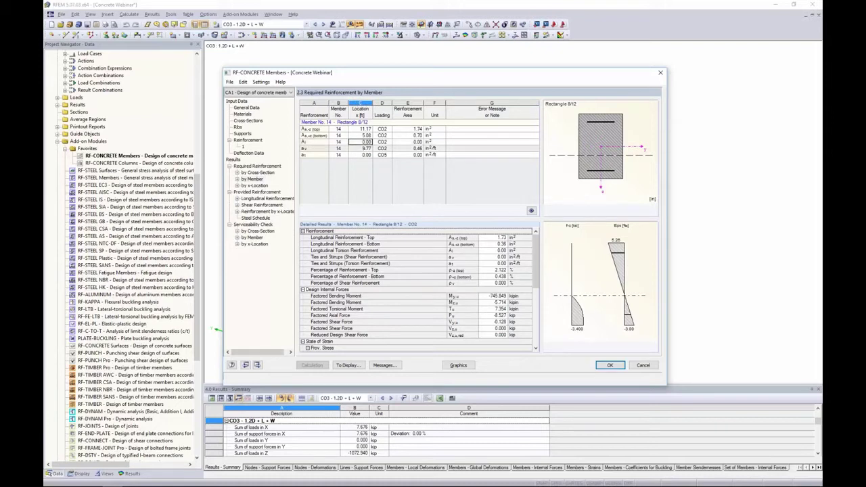
pyautogui.click(356, 149)
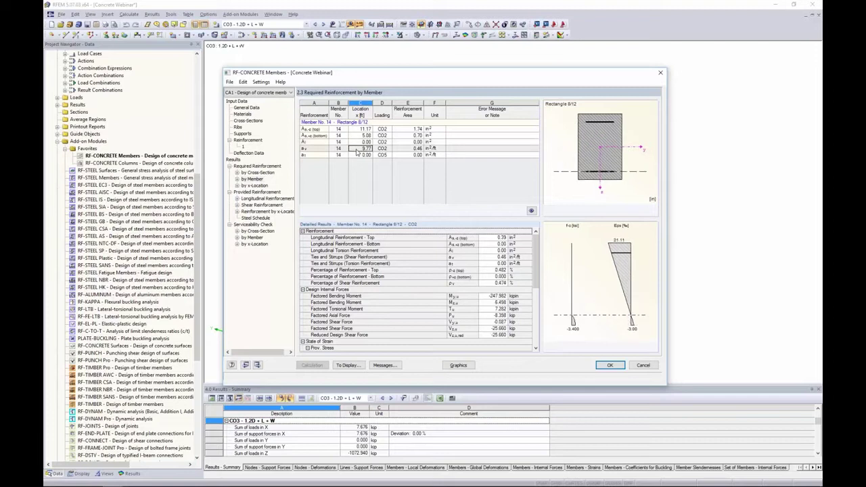
pyautogui.click(359, 155)
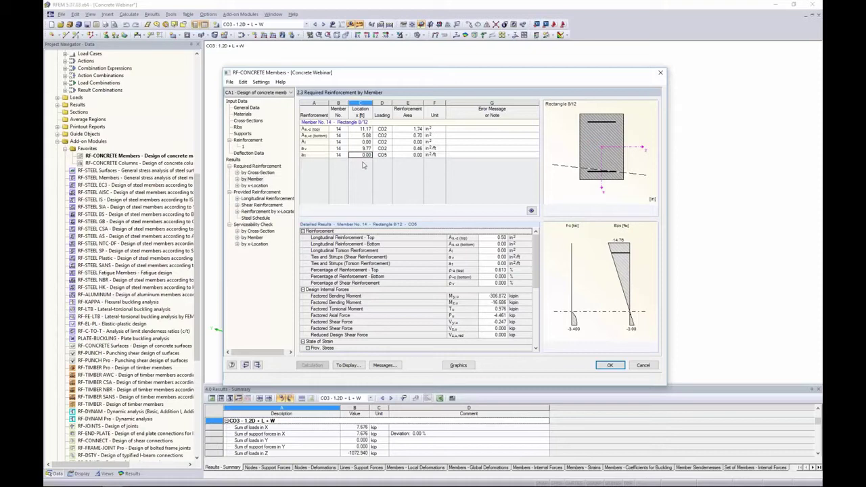
pyautogui.click(364, 148)
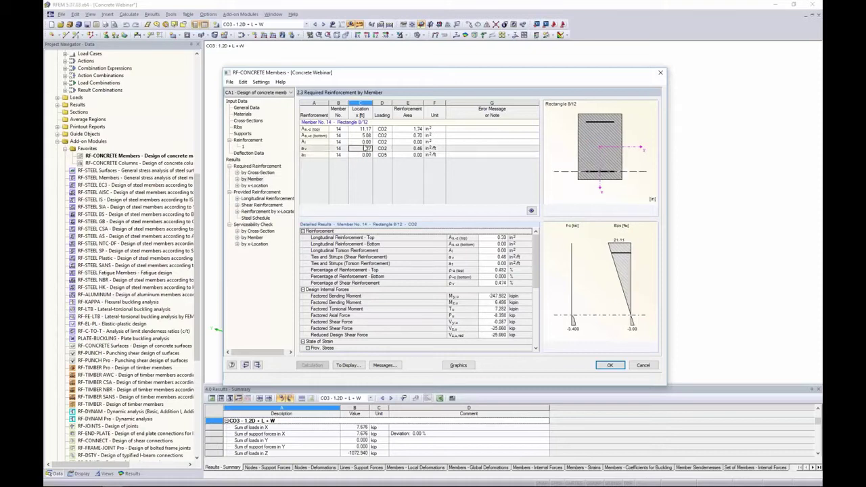
pyautogui.click(364, 141)
pyautogui.click(364, 135)
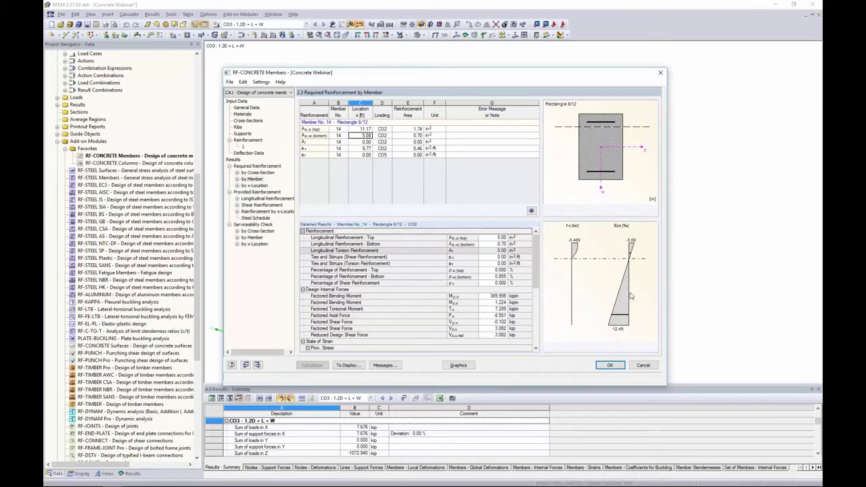
# Step: Examine the stresses, strains, neutral axis depth and shear capacity in the detailed results for member 14's bottom reinforcement
pyautogui.moveTo(537, 249)
pyautogui.mouseDown()
pyautogui.moveTo(532, 292)
pyautogui.moveTo(534, 248)
pyautogui.mouseUp()
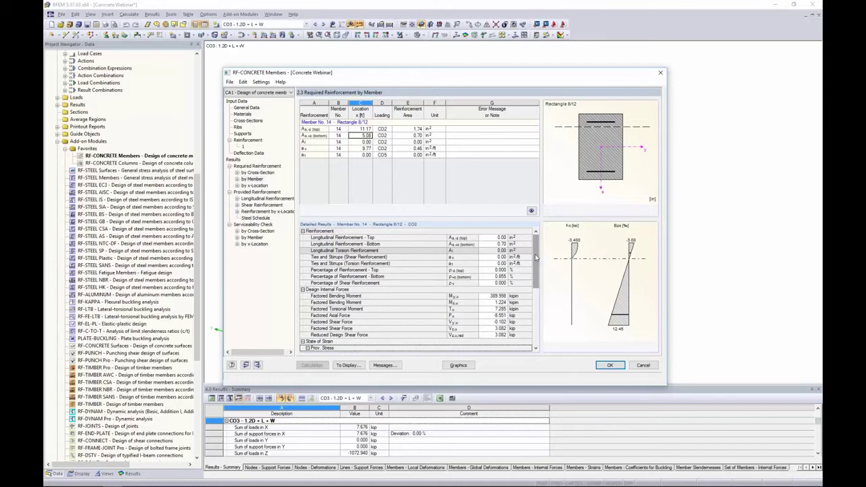
pyautogui.moveTo(536, 257); pyautogui.dragTo(531, 310)
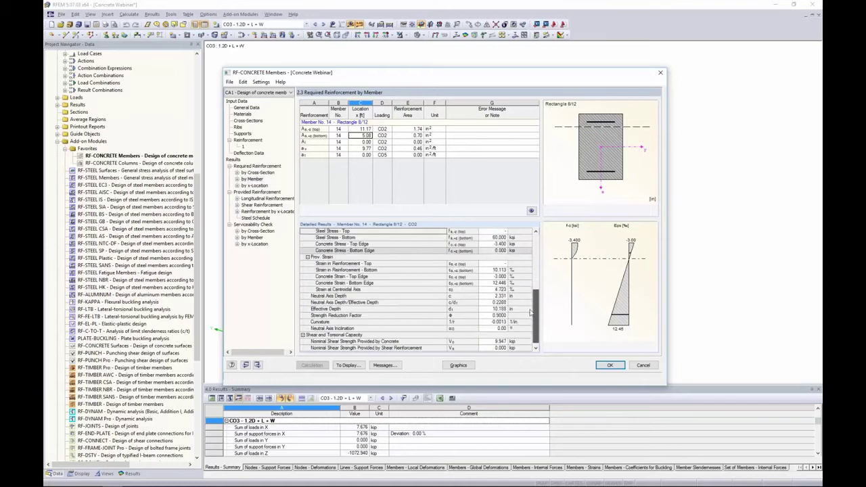
pyautogui.scroll(1, 531, 310)
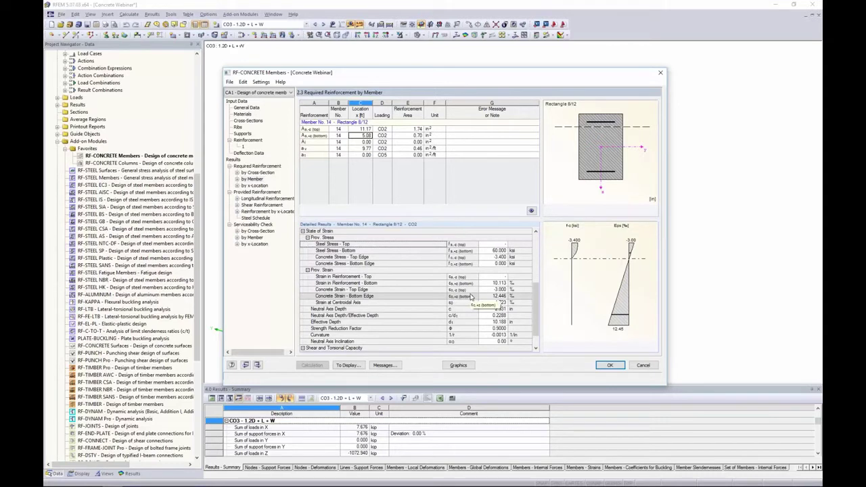
pyautogui.scroll(-1, 450, 292)
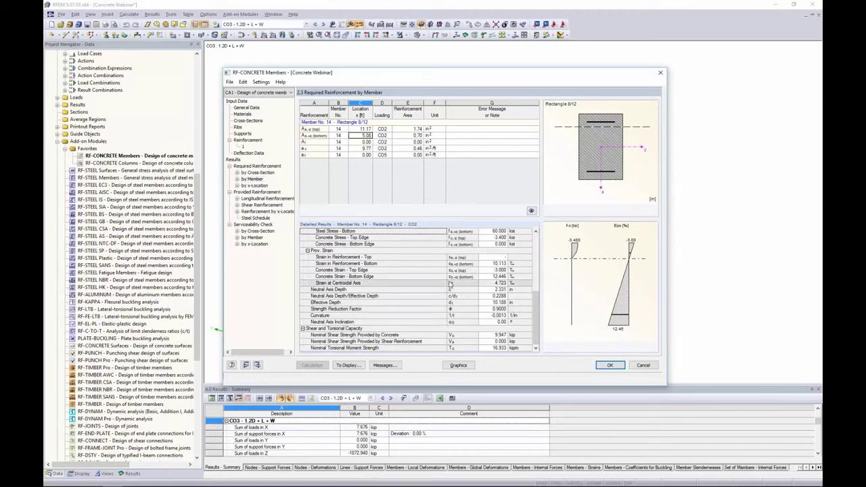
# Step: Examine the required reinforcement by x-location along member 14, following each location up to x = 2.03 ft in the 3D model
pyautogui.click(259, 185)
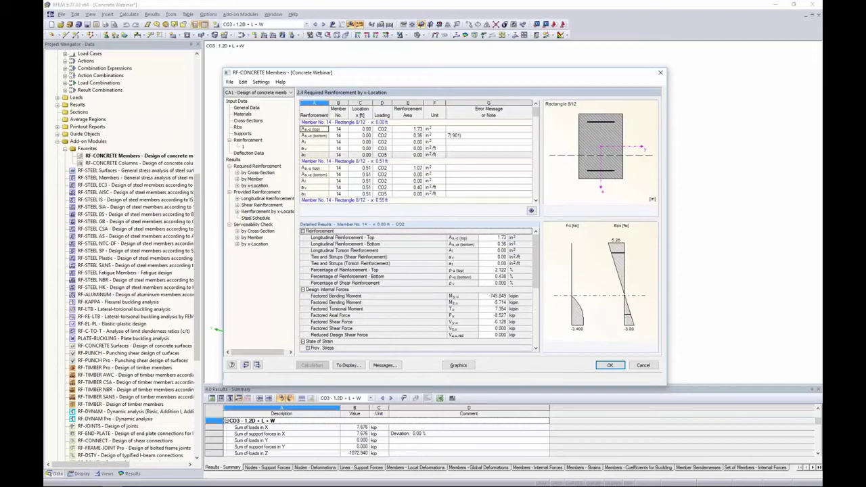
pyautogui.moveTo(396, 77); pyautogui.dragTo(397, 183)
pyautogui.scroll(-4, 358, 254)
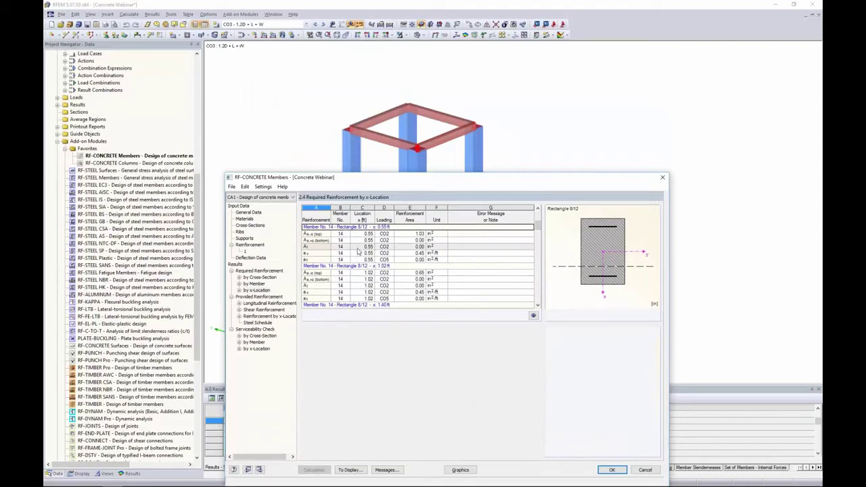
pyautogui.click(340, 286)
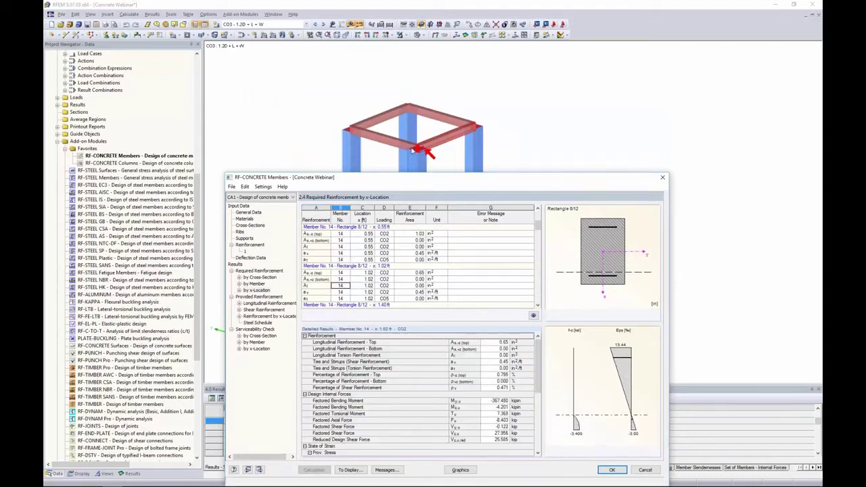
pyautogui.scroll(-2, 340, 285)
pyautogui.click(340, 285)
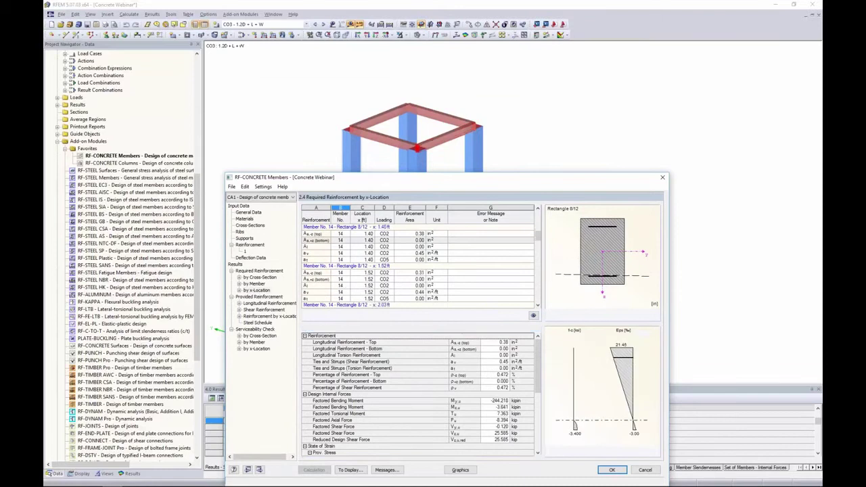
pyautogui.scroll(-3, 358, 278)
pyautogui.click(384, 273)
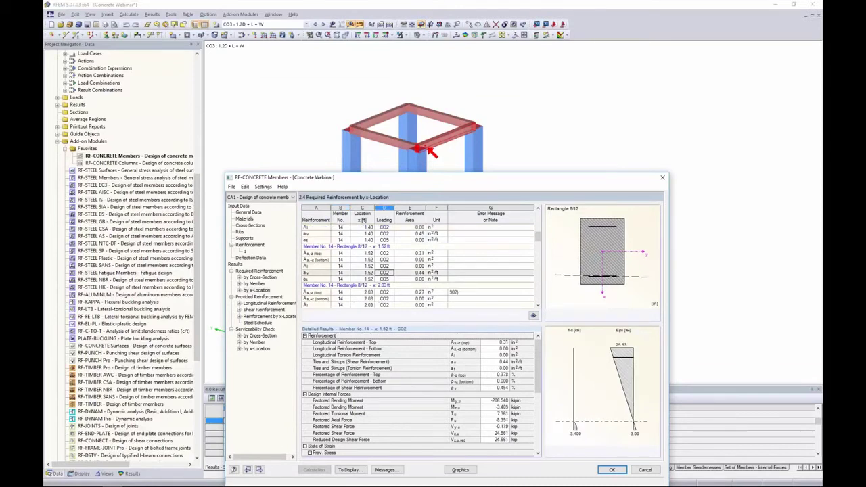
pyautogui.scroll(-3, 384, 272)
pyautogui.click(385, 279)
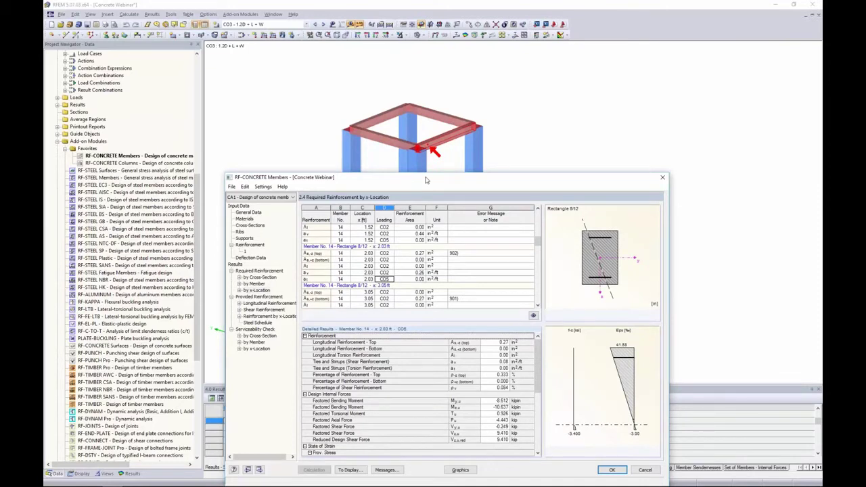
pyautogui.moveTo(427, 177); pyautogui.dragTo(447, 72)
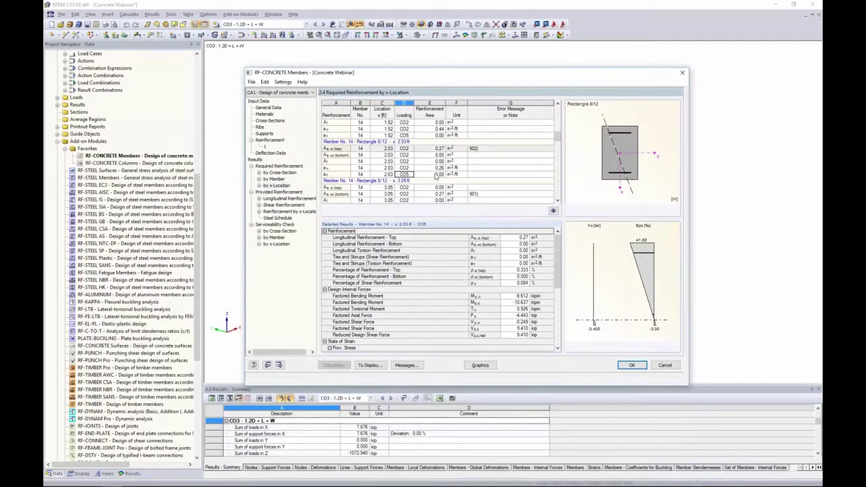
# Step: Examine the detailed strain and shear and torsional capacity results for the reinforcement entries at x = 2.03 ft
pyautogui.scroll(-7, 545, 248)
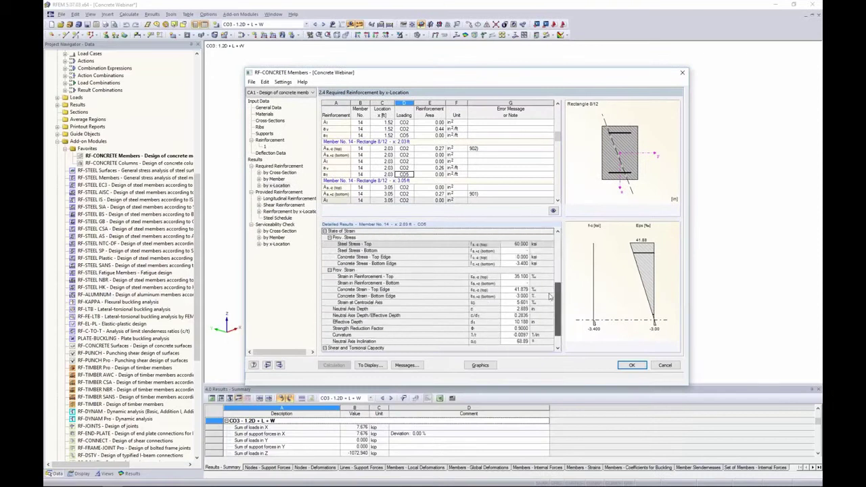
pyautogui.click(419, 167)
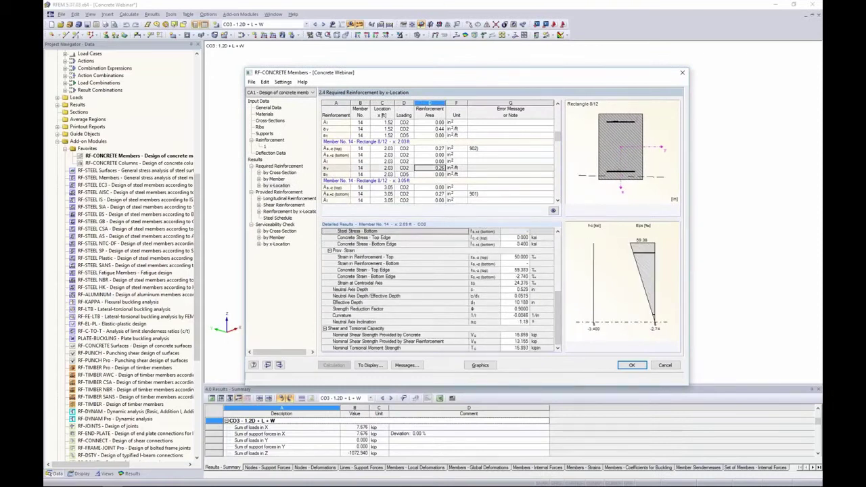
pyautogui.click(419, 161)
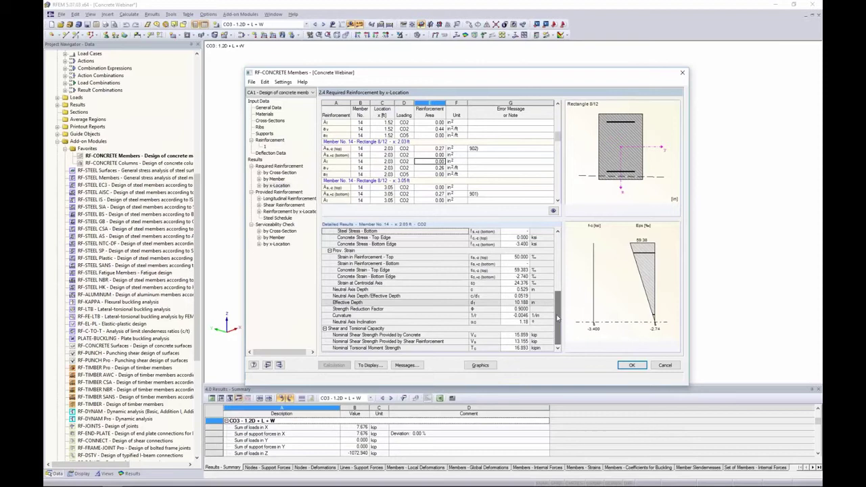
pyautogui.scroll(5, 556, 284)
pyautogui.scroll(-4, 556, 284)
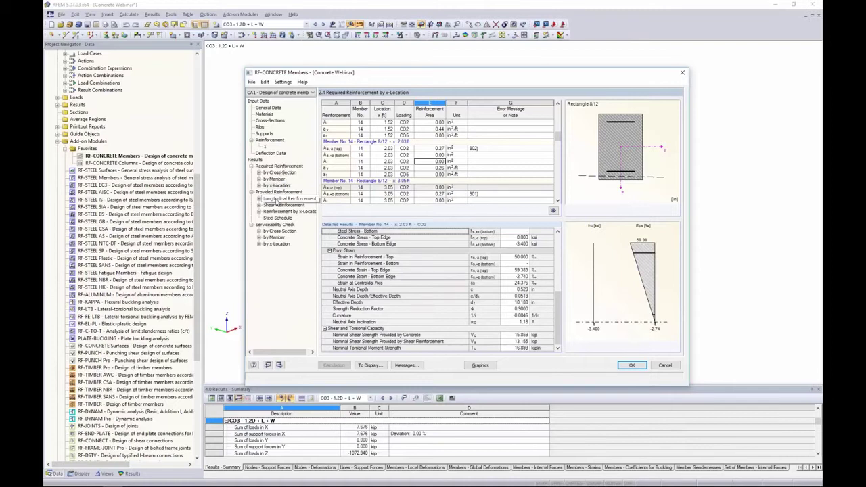
# Step: Change member 14's provided top longitudinal reinforcement to four No. 6 bars
pyautogui.click(276, 202)
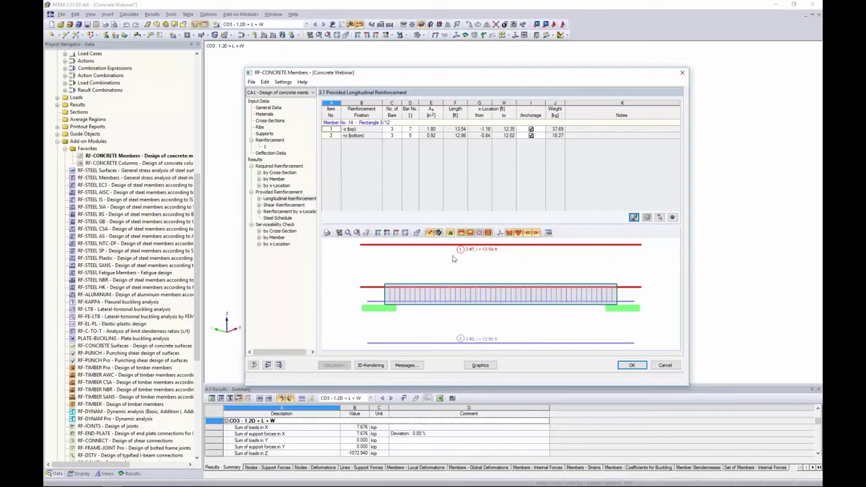
pyautogui.click(387, 138)
pyautogui.click(391, 129)
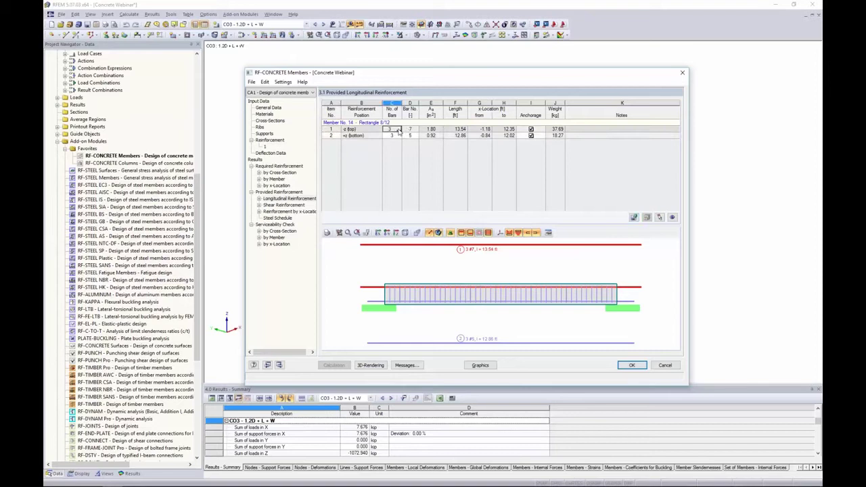
pyautogui.click(399, 129)
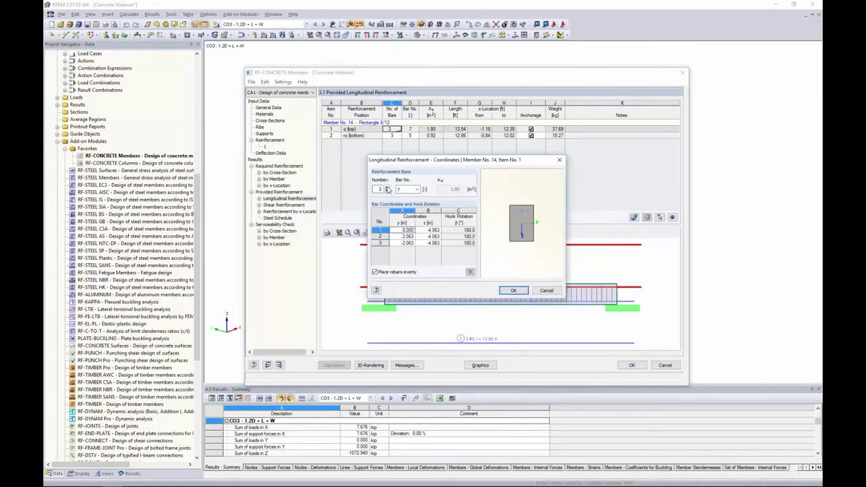
pyautogui.click(386, 188)
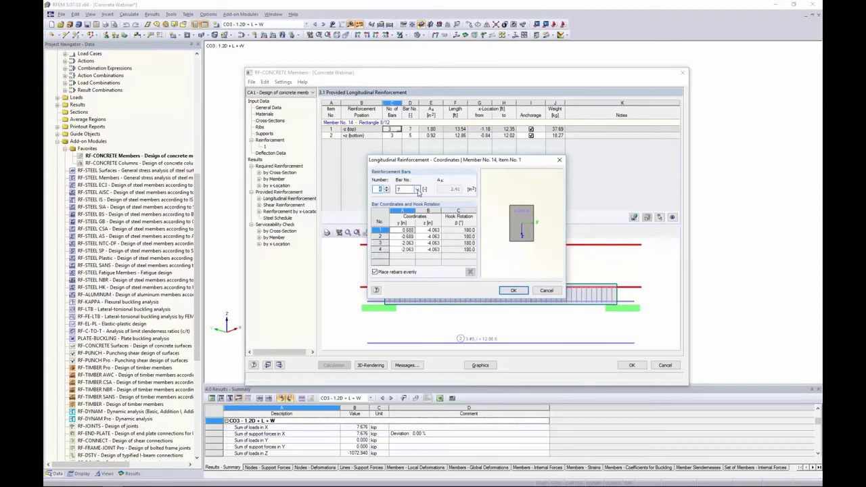
pyautogui.click(416, 189)
pyautogui.click(439, 224)
pyautogui.click(513, 291)
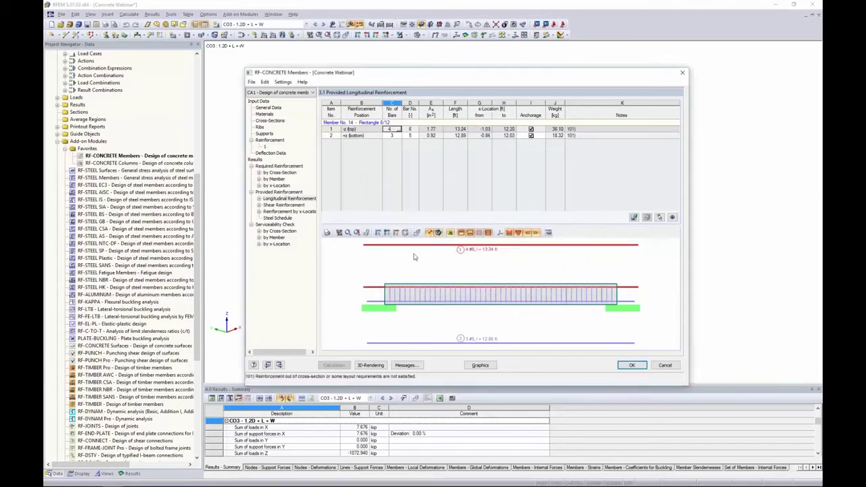
# Step: Recalculate the provided safety for the modified top bars and return to the provided longitudinal reinforcement results
pyautogui.click(299, 206)
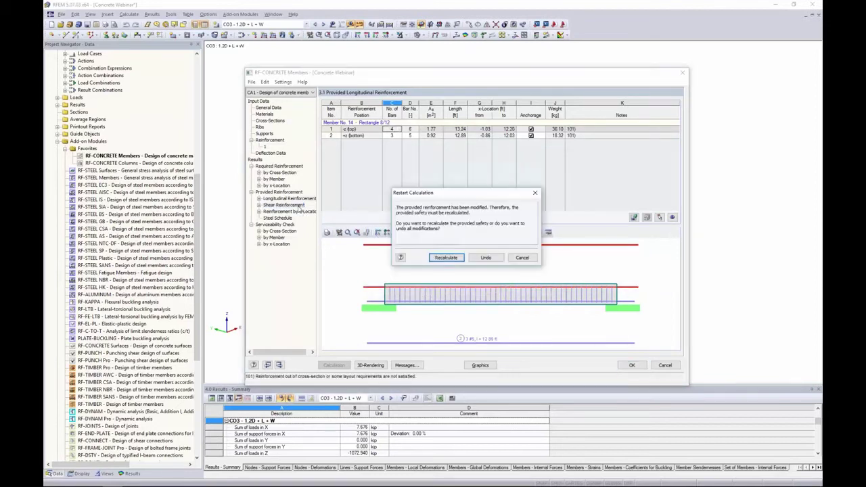
pyautogui.click(446, 258)
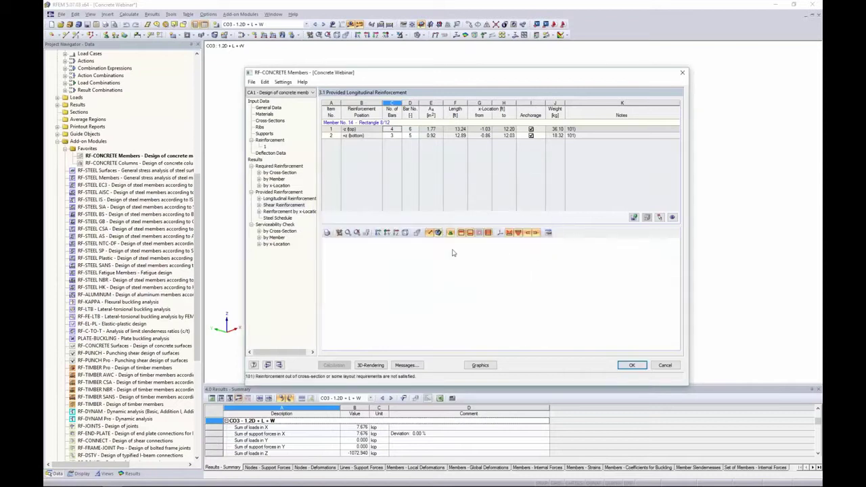
pyautogui.click(289, 199)
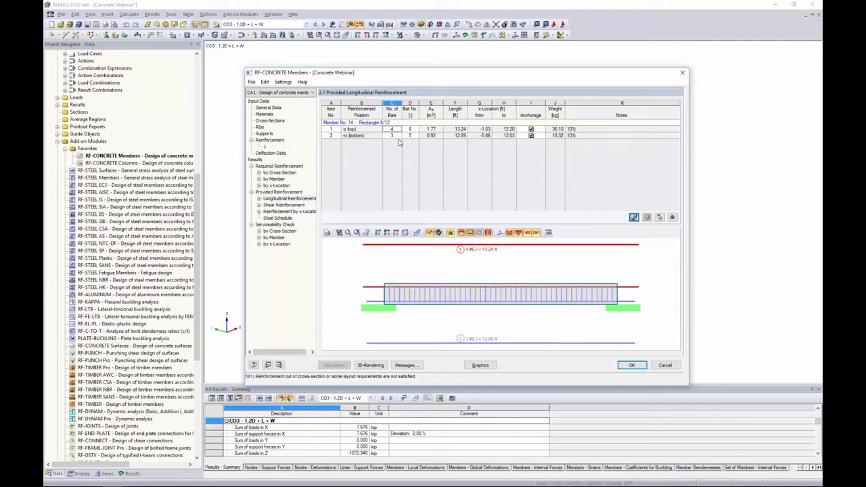
# Step: Examine the longitudinal bars and stirrups at member 14's end support in the enlarged 3D reinforcement view
pyautogui.doubleClick(430, 268)
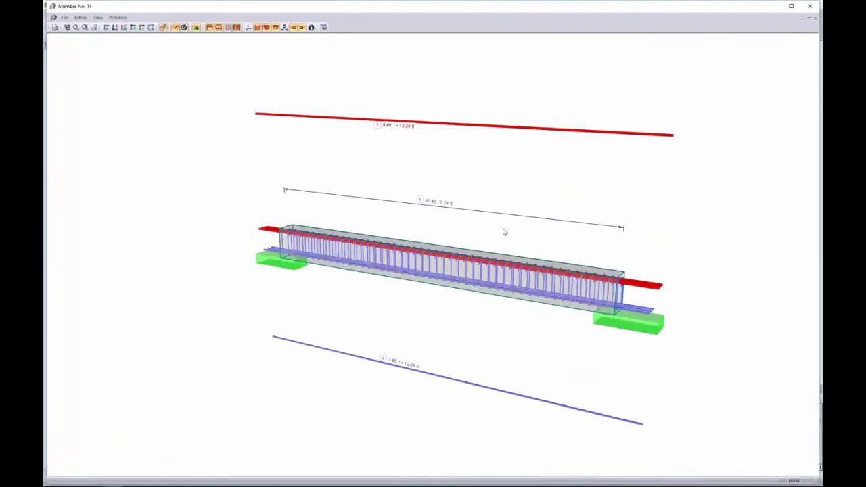
pyautogui.keyDown('ctrl'); pyautogui.moveTo(503, 232); pyautogui.dragTo(457, 209, button='middle'); pyautogui.keyUp('ctrl')
pyautogui.moveTo(471, 247); pyautogui.dragTo(439, 220, button='middle')
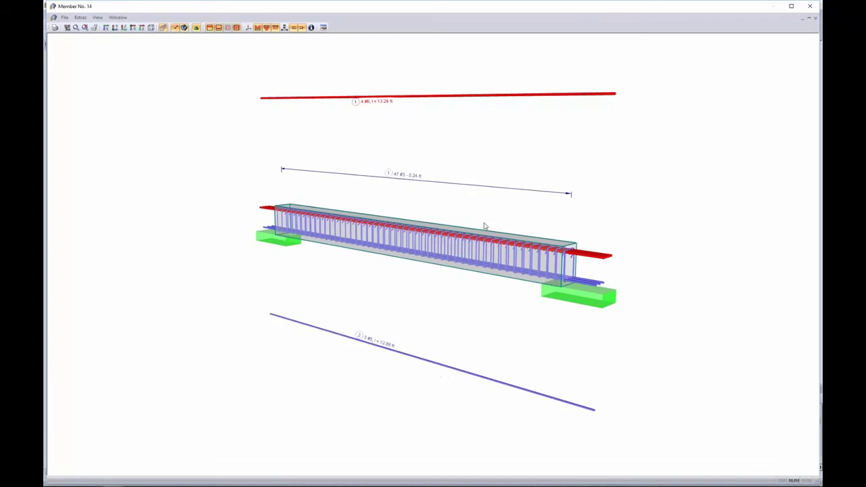
pyautogui.keyDown('ctrl'); pyautogui.moveTo(581, 236); pyautogui.dragTo(545, 234, button='middle'); pyautogui.keyUp('ctrl')
pyautogui.scroll(5, 540, 259)
pyautogui.scroll(2, 541, 259)
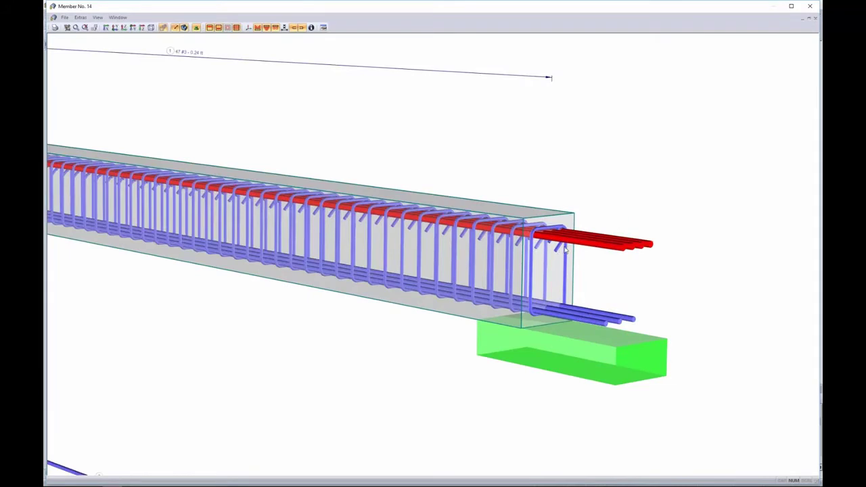
pyautogui.scroll(3, 563, 251)
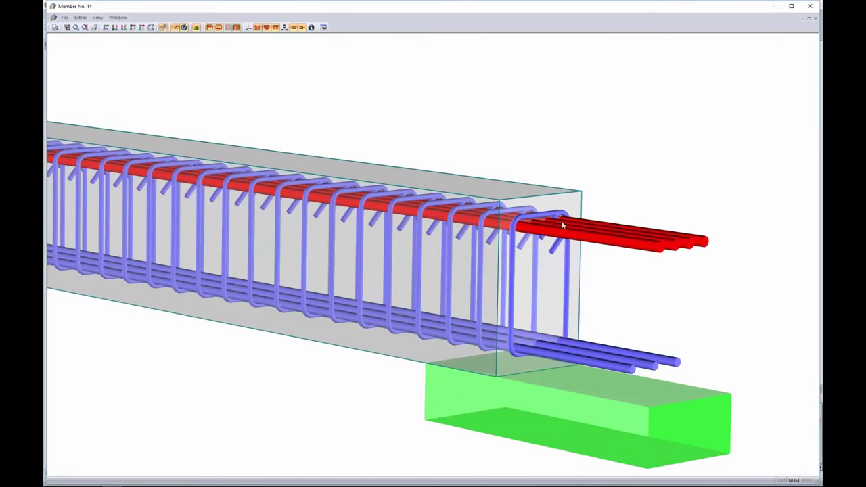
pyautogui.scroll(-5, 538, 248)
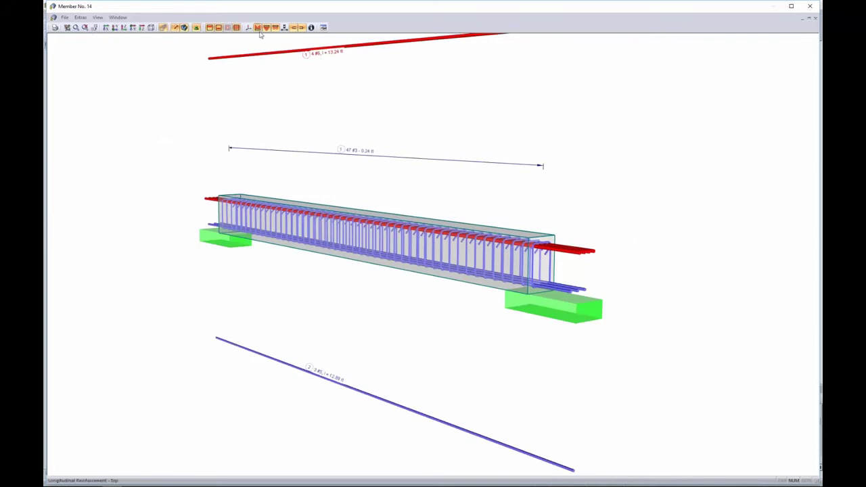
# Step: Toggle the display of the top longitudinal reinforcement off and back on in the 3D reinforcement view
pyautogui.click(209, 29)
pyautogui.click(209, 29)
pyautogui.moveTo(417, 156); pyautogui.dragTo(417, 204, button='middle')
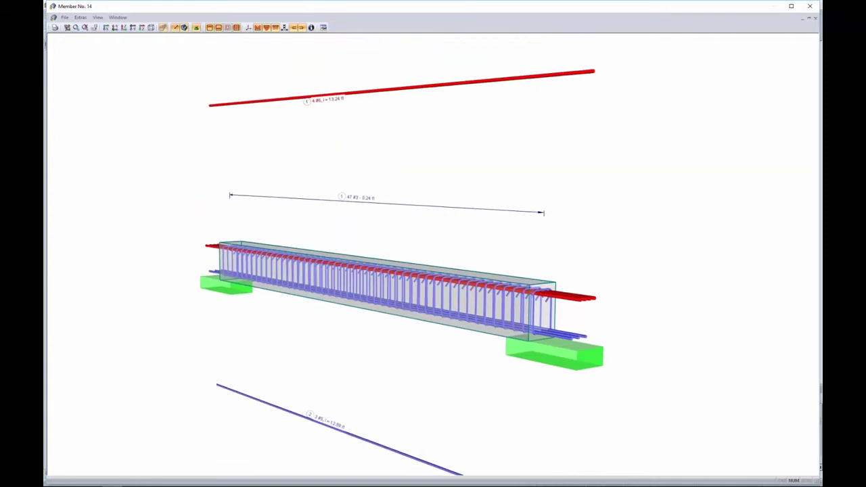
# Step: Edit the top longitudinal reinforcement of member 14 to use three No. 7 bars
pyautogui.doubleClick(322, 99)
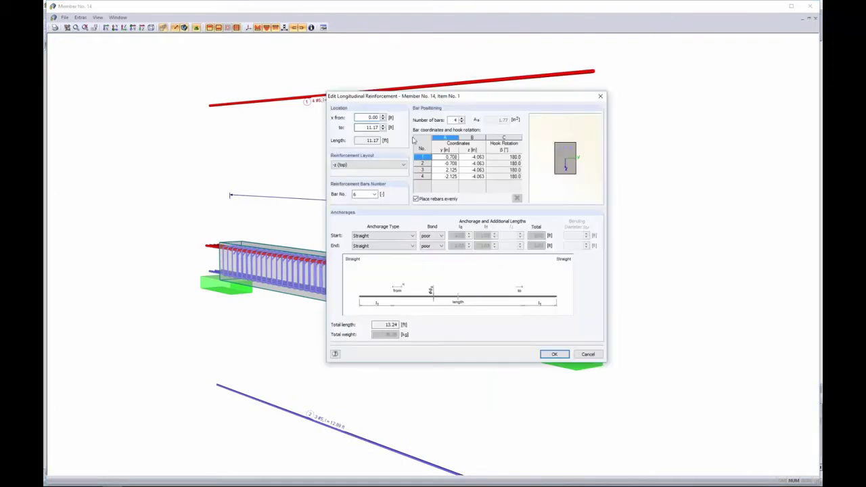
pyautogui.click(461, 122)
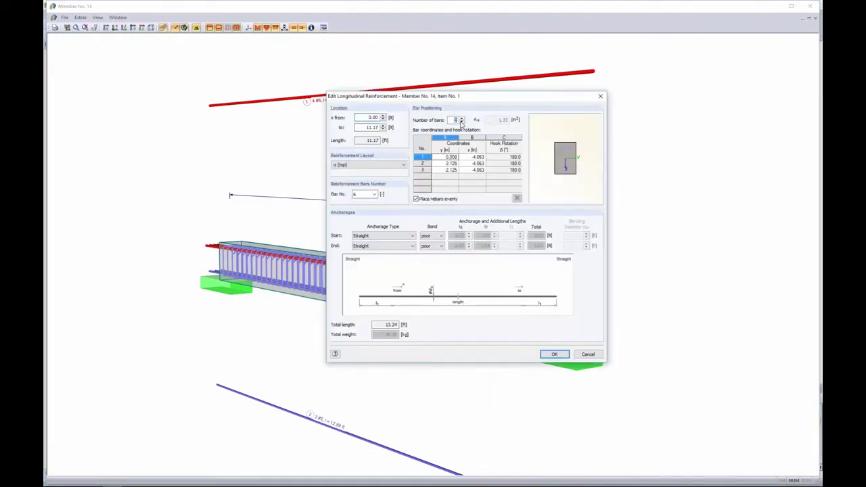
pyautogui.click(372, 194)
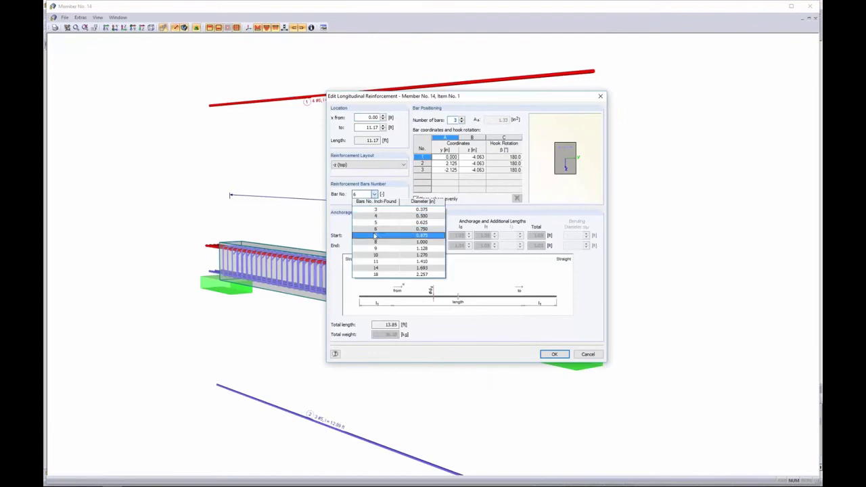
pyautogui.click(376, 235)
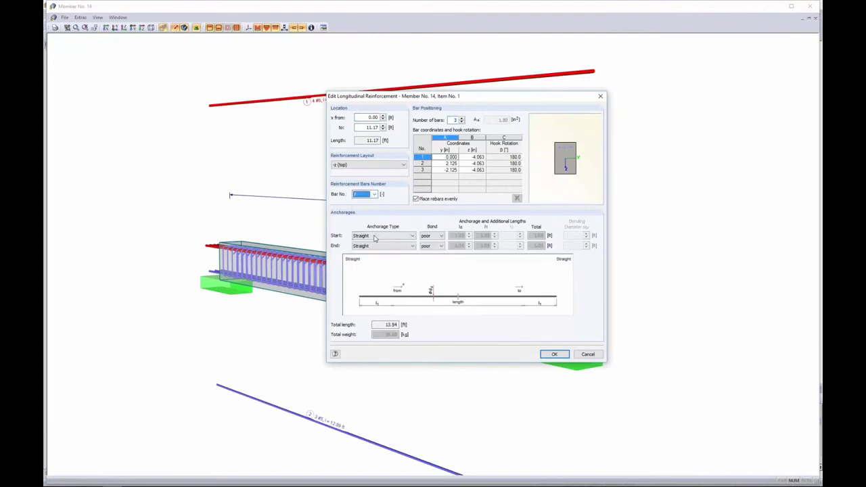
# Step: Set the top bars' anchorage type to Hook at both start and end, apply it and close the 3D view
pyautogui.click(411, 236)
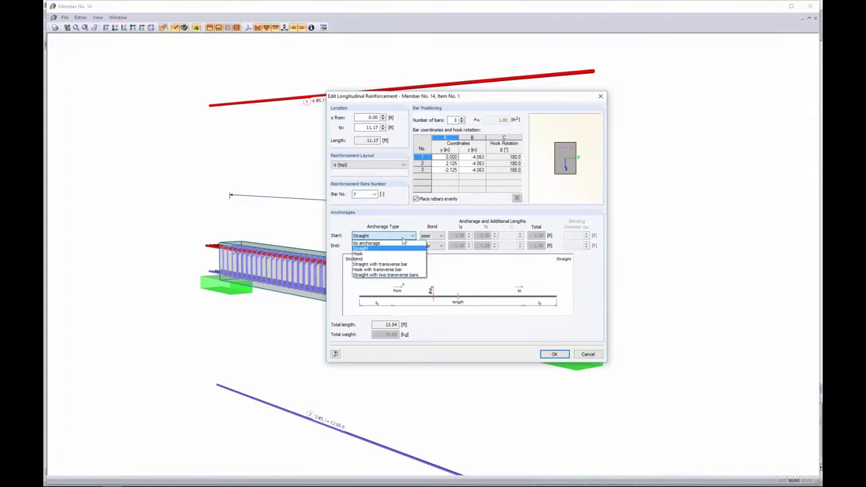
pyautogui.click(397, 257)
pyautogui.click(406, 245)
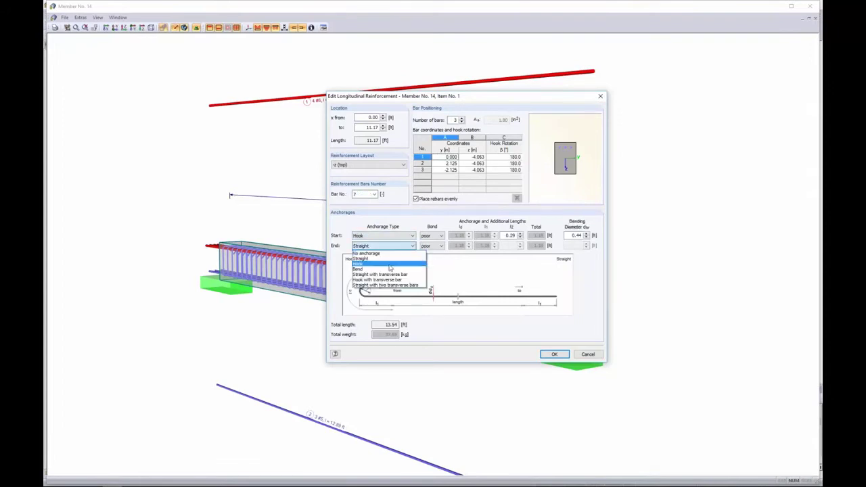
pyautogui.click(389, 268)
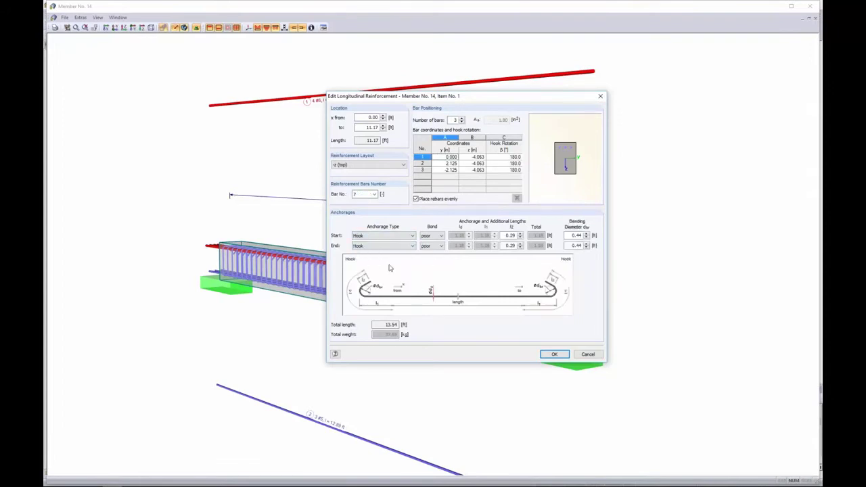
pyautogui.click(554, 353)
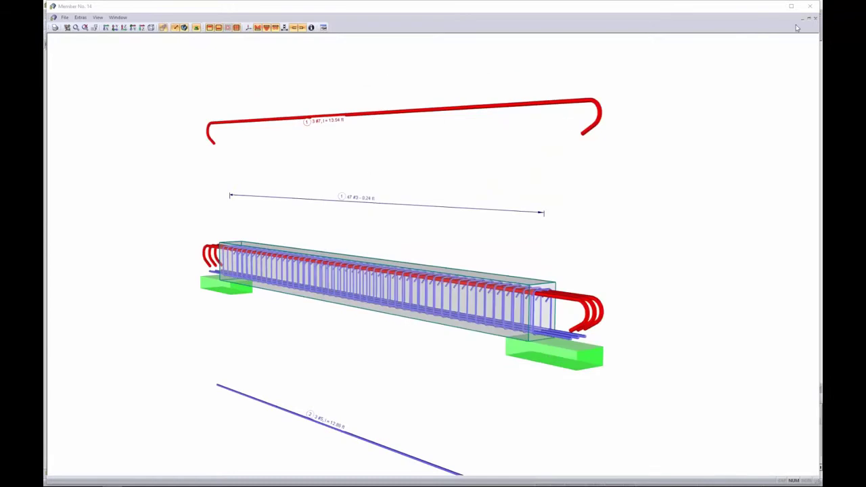
pyautogui.click(809, 6)
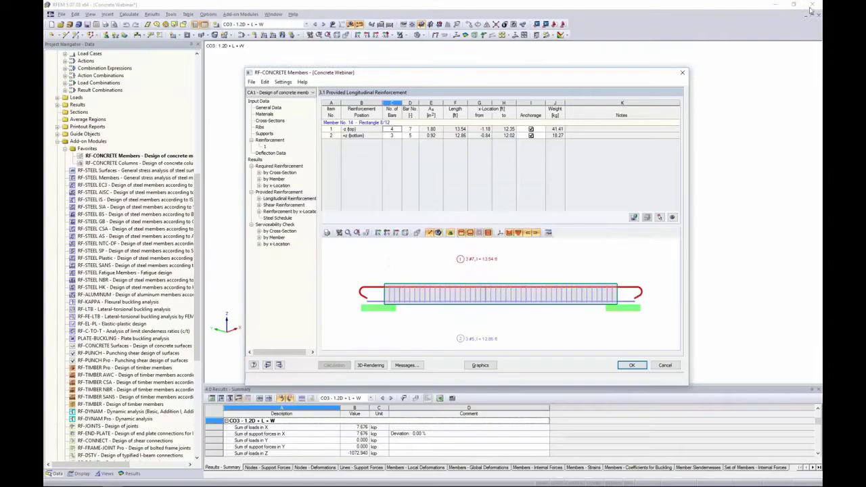
# Step: Recalculate the provided safety for the hooked top bars and check the provided longitudinal and shear reinforcement tables
pyautogui.click(284, 205)
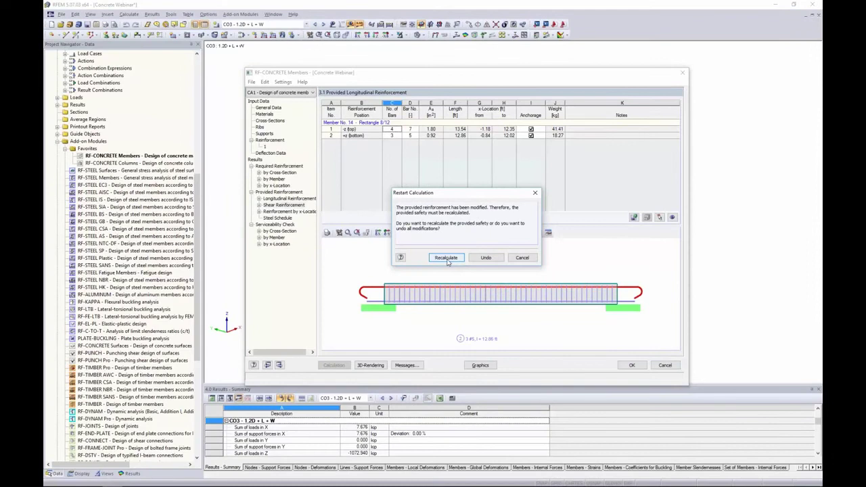
pyautogui.click(445, 257)
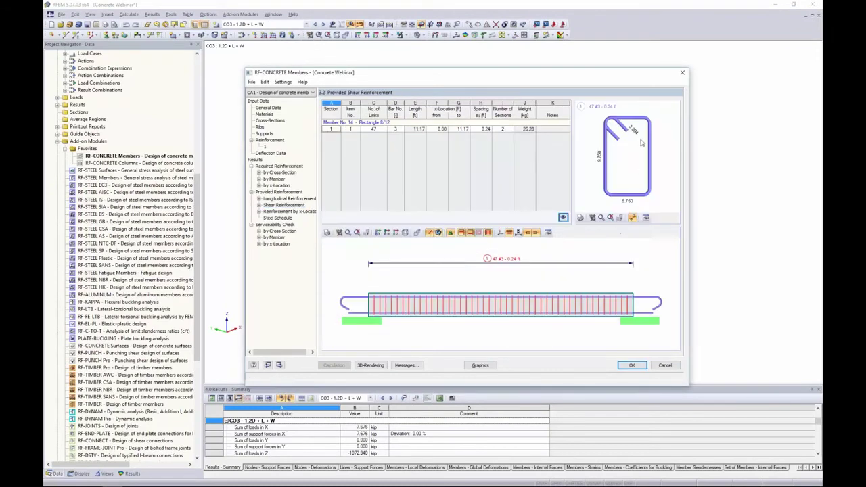
pyautogui.click(284, 198)
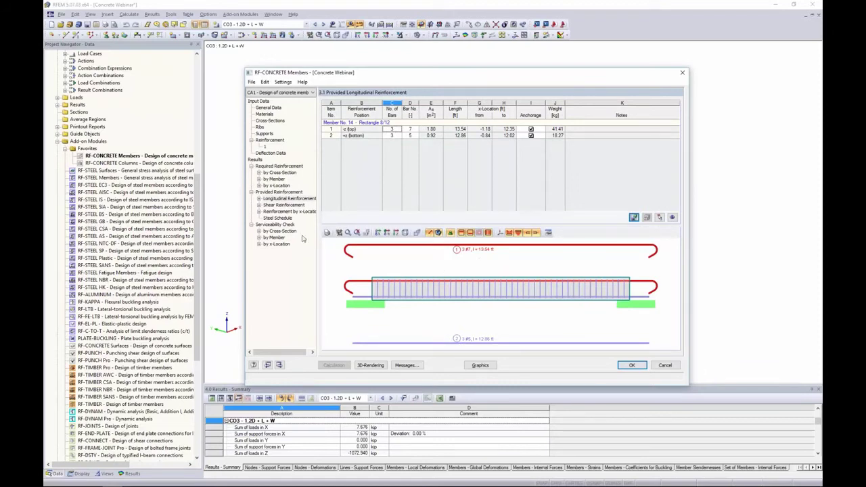
pyautogui.click(284, 205)
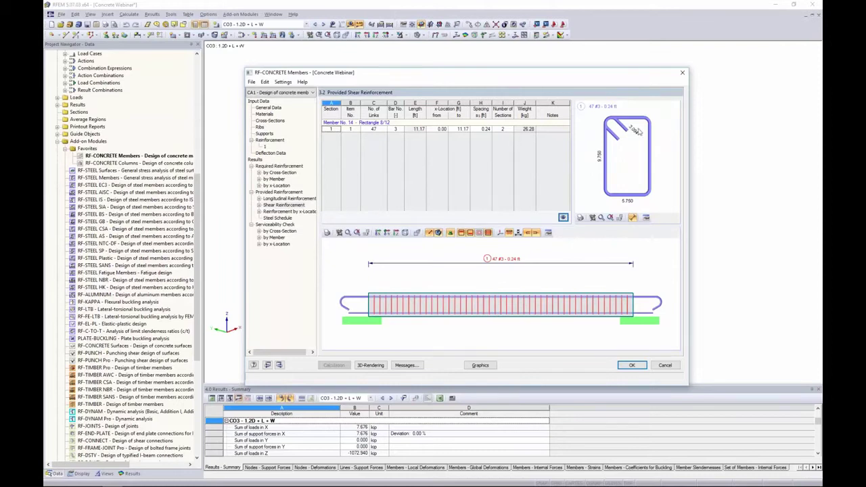
# Step: Inspect member 14's stirrup arrangement in the enlarged 3D reinforcement view, then close the view
pyautogui.doubleClick(550, 281)
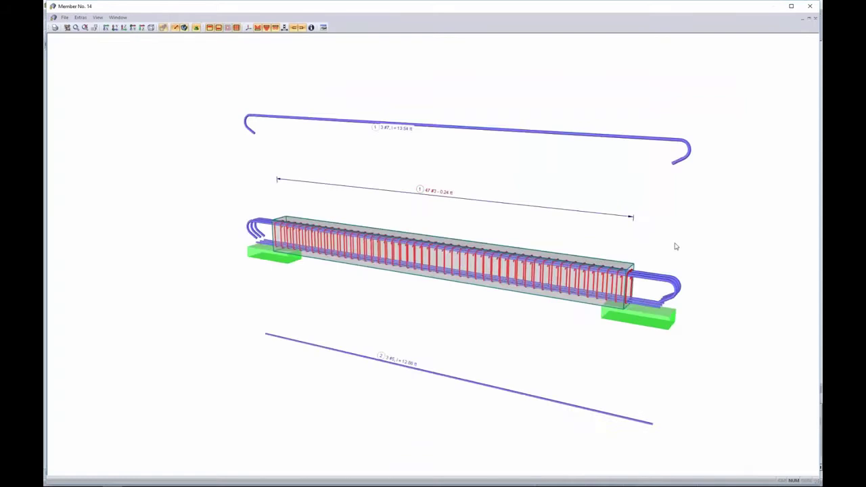
pyautogui.keyDown('ctrl'); pyautogui.moveTo(677, 246); pyautogui.dragTo(607, 212, button='middle'); pyautogui.keyUp('ctrl')
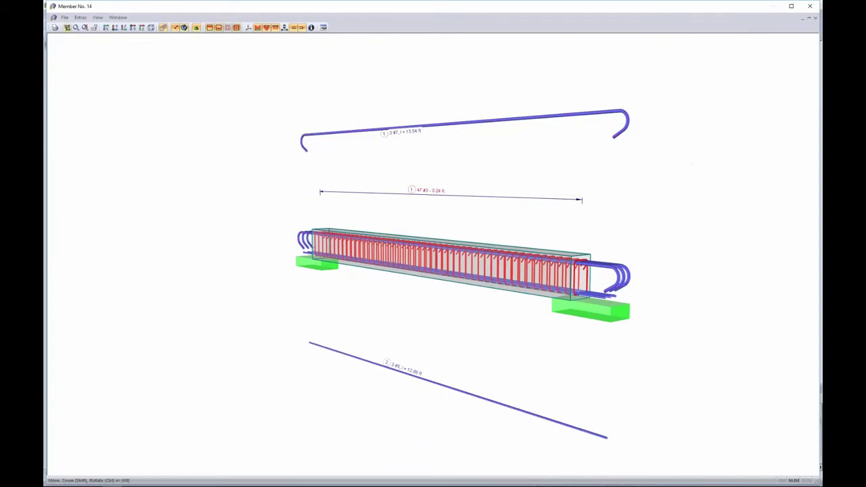
pyautogui.click(810, 8)
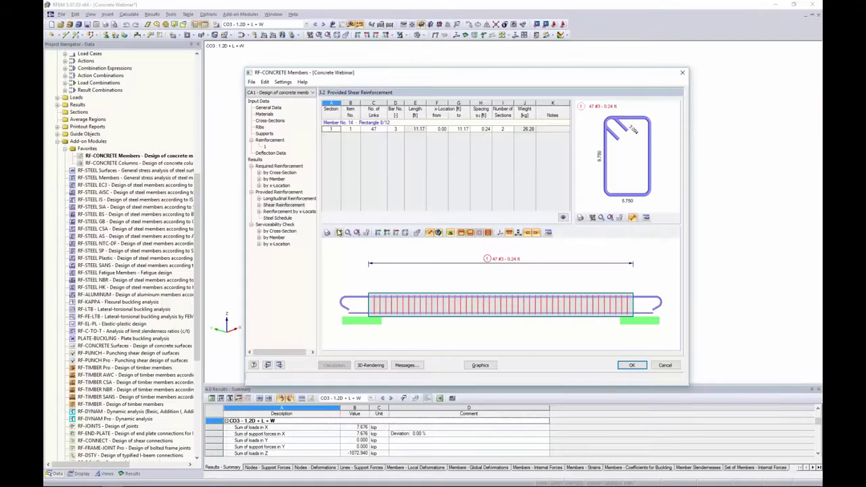
# Step: Examine the provided reinforcement by x-location for member 14 at x = 1.02 ft and x = 2.03 ft
pyautogui.click(284, 211)
pyautogui.click(422, 148)
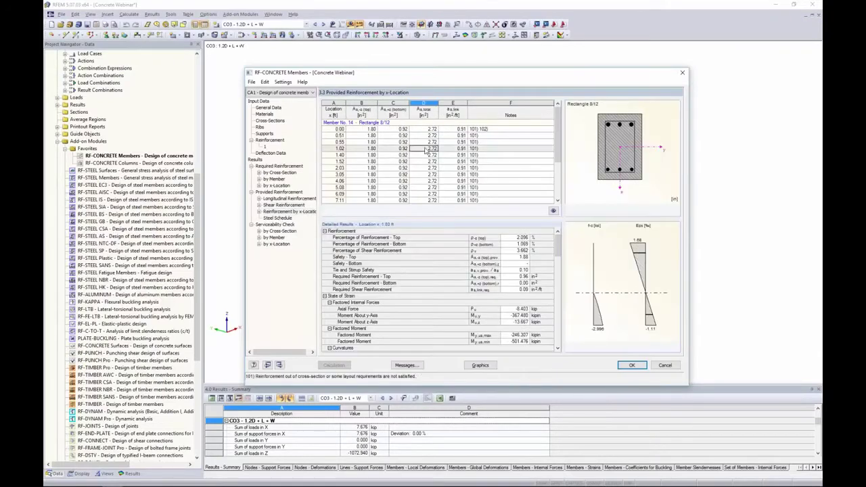
pyautogui.click(369, 168)
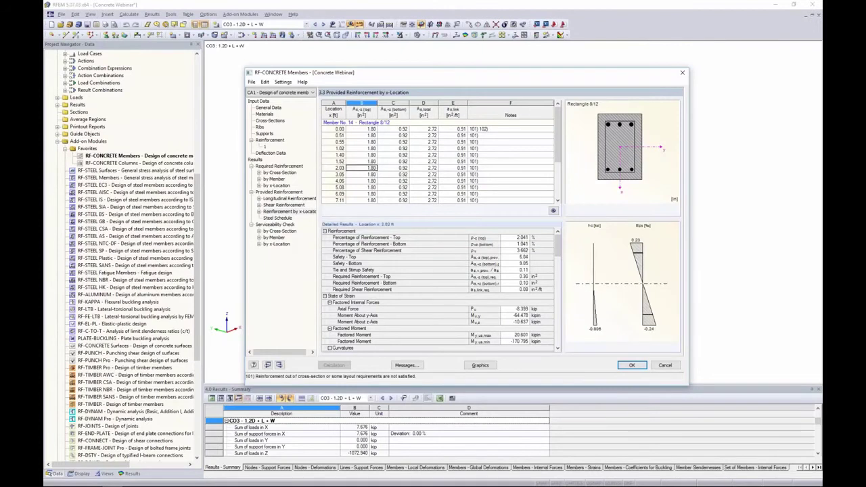
# Step: Follow the provided reinforcement locations along member 14 in the 3D model, ending at x = 9.14 ft
pyautogui.moveTo(459, 77); pyautogui.dragTo(459, 142)
pyautogui.press('Down')
pyautogui.press('Down')
pyautogui.press('Down')
pyautogui.press('Down')
pyautogui.press('Down')
pyautogui.press('Down')
pyautogui.press('Down')
pyautogui.press('Down')
pyautogui.press('Down')
pyautogui.press('Down')
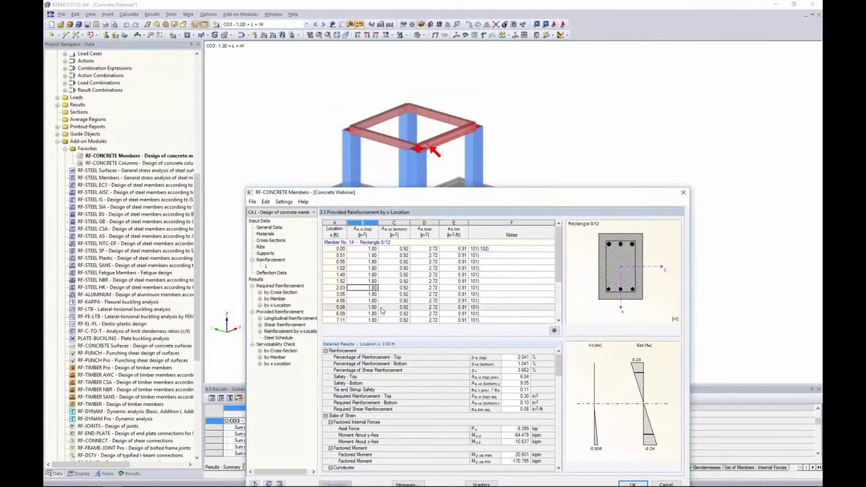
pyautogui.press('Up')
pyautogui.press('Up')
pyautogui.press('Up')
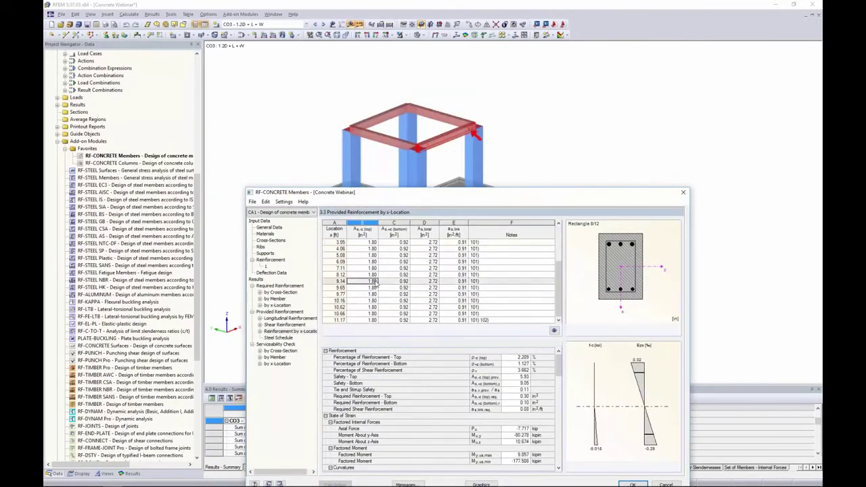
pyautogui.moveTo(464, 192); pyautogui.dragTo(467, 70)
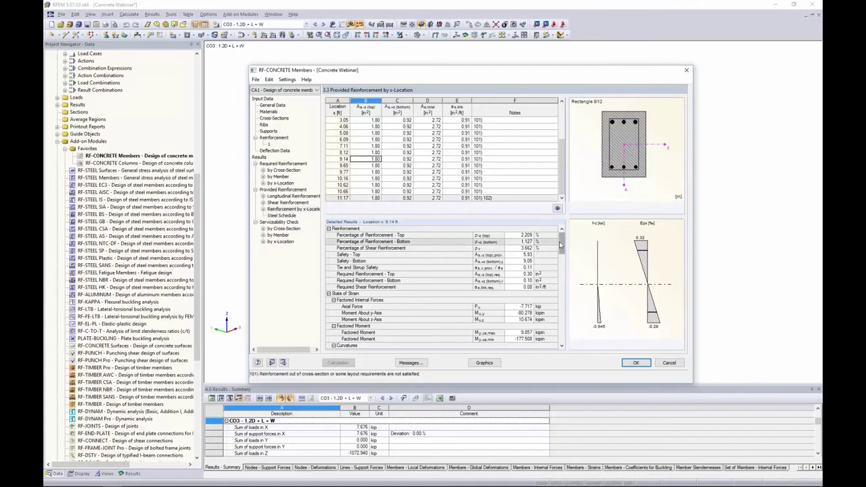
# Step: Examine the detailed provided reinforcement results at x = 9.14 ft, including shear capacity, and open the steel schedule
pyautogui.moveTo(560, 244); pyautogui.dragTo(564, 309)
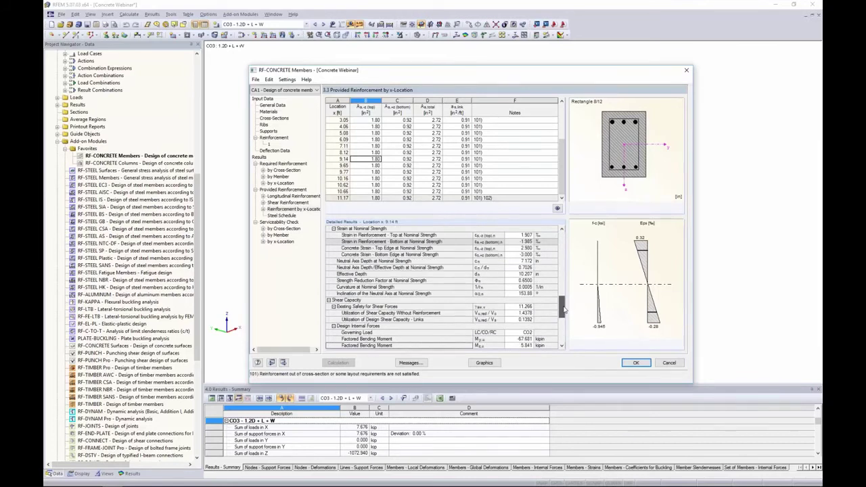
pyautogui.moveTo(564, 309); pyautogui.dragTo(567, 242)
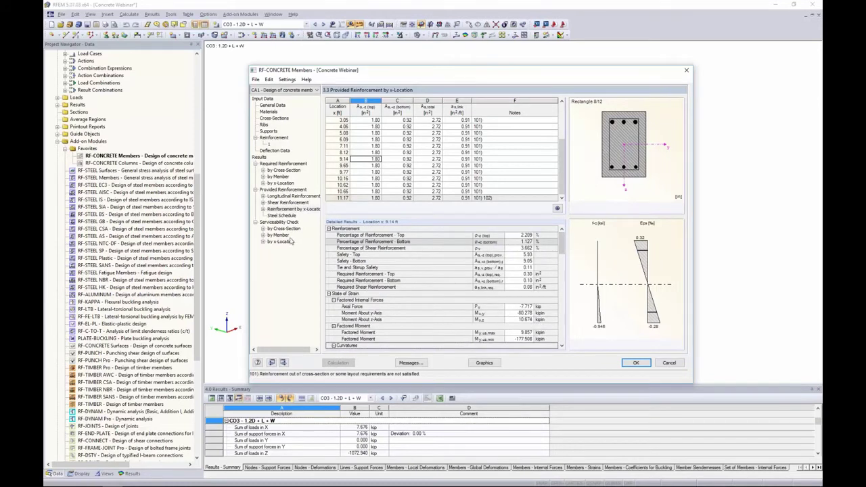
pyautogui.click(289, 215)
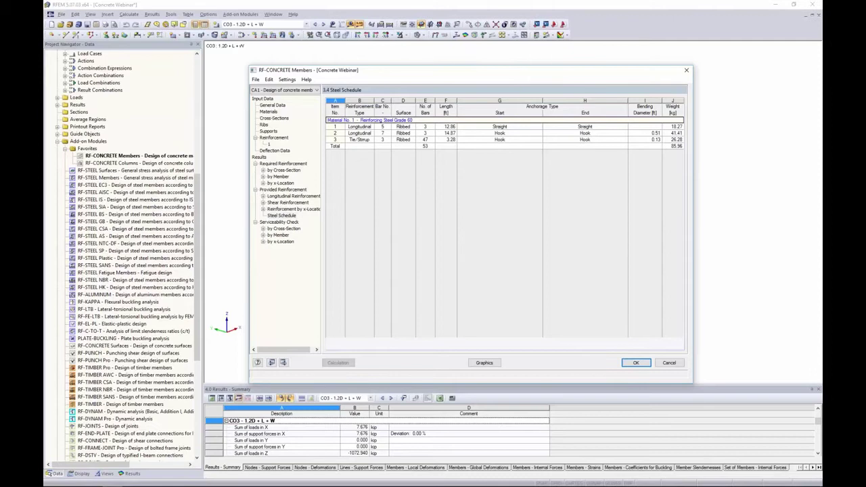
# Step: Review the serviceability check by cross-section for member 14, covering the deflection, steel bar spacing and crack width details
pyautogui.click(281, 229)
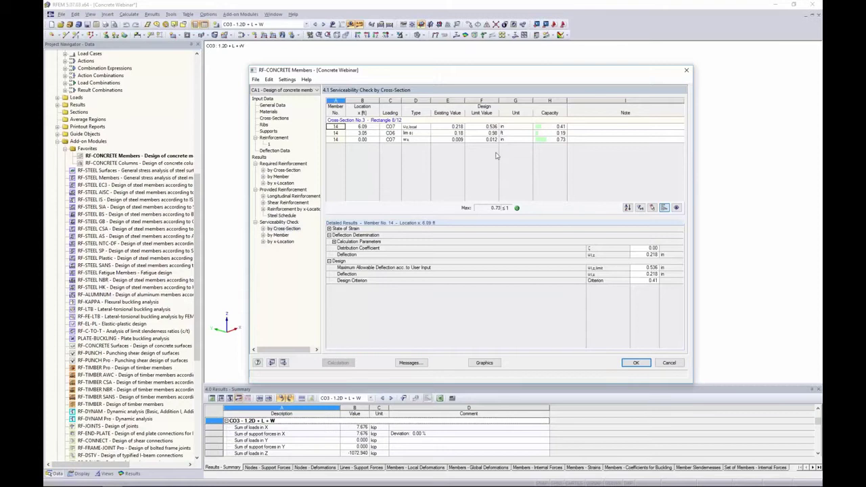
pyautogui.click(415, 127)
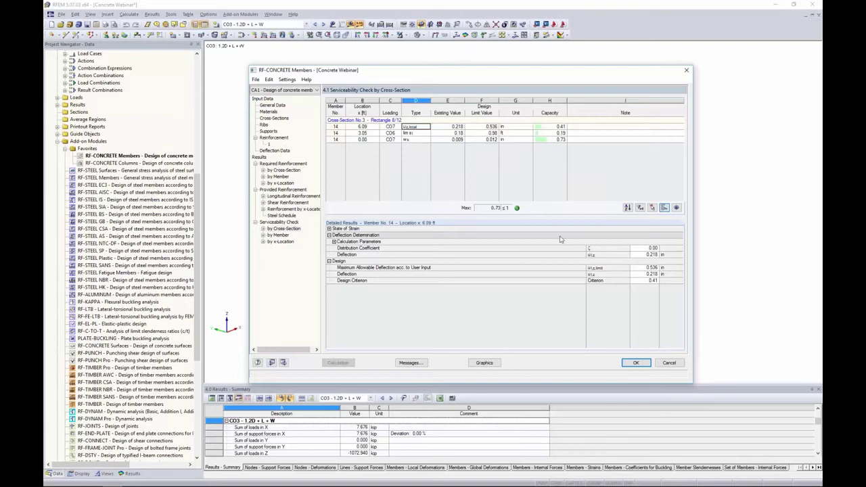
pyautogui.click(445, 133)
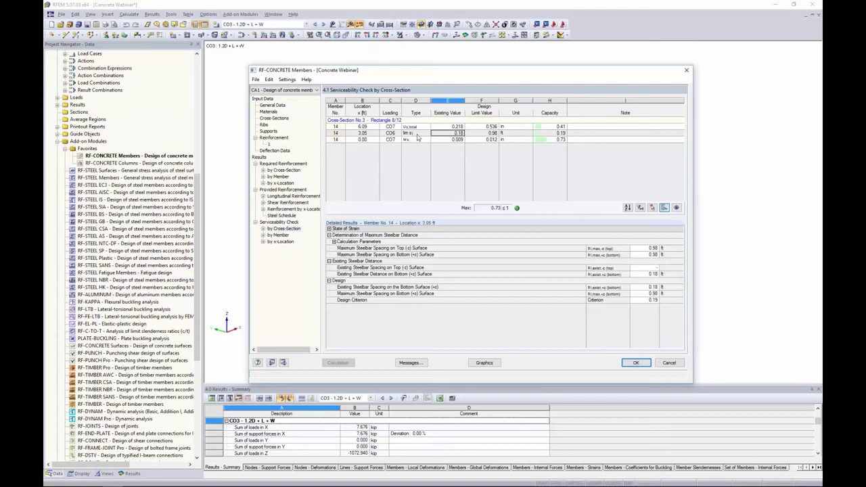
pyautogui.click(417, 139)
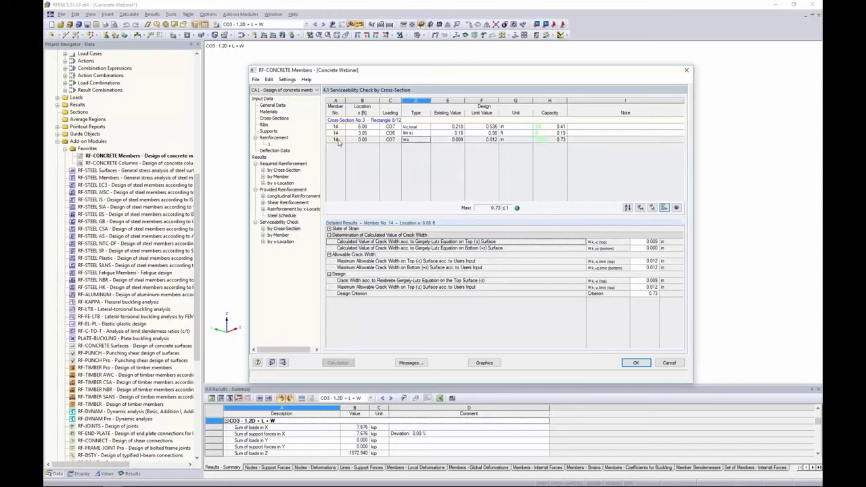
# Step: Check the serviceability results by member and by x-location, and read the design notes for the x-location results
pyautogui.click(281, 235)
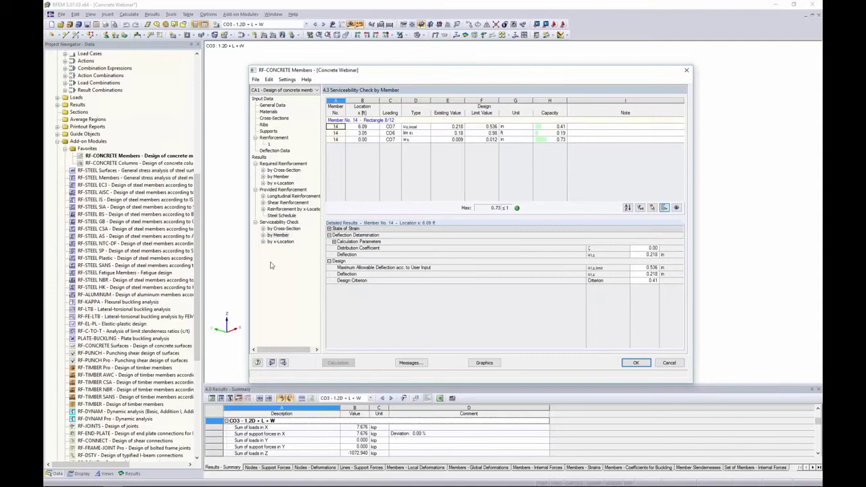
pyautogui.click(278, 243)
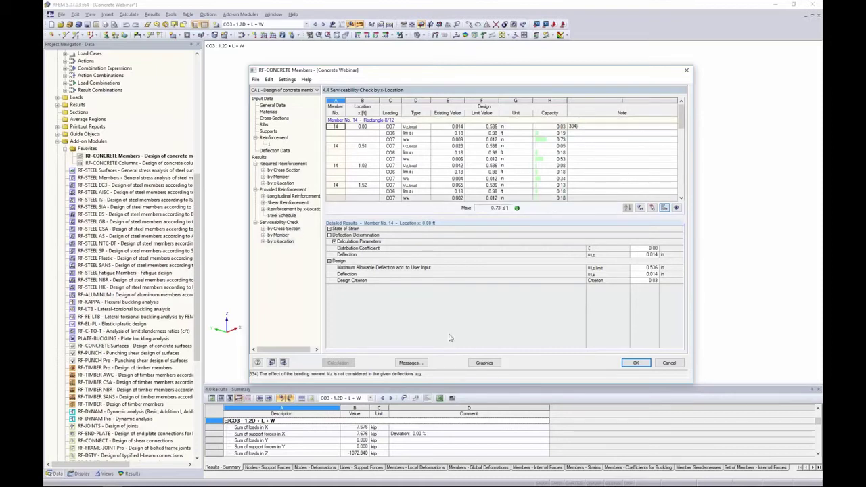
pyautogui.click(409, 362)
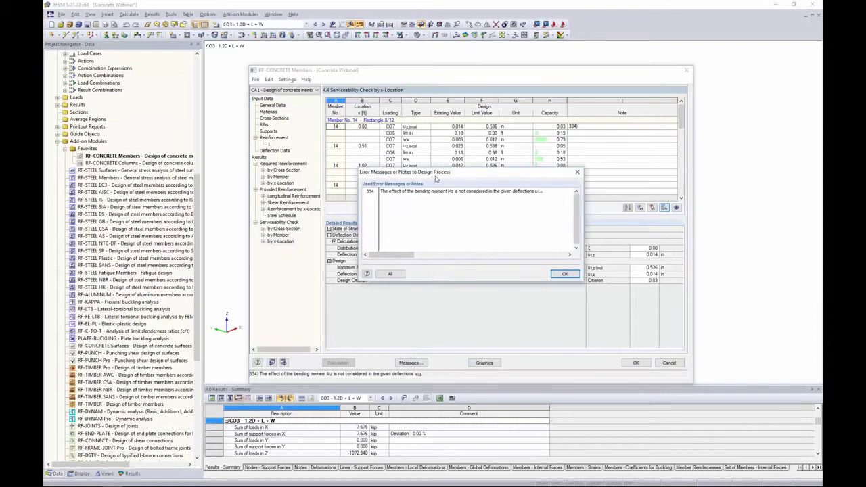
pyautogui.moveTo(437, 177); pyautogui.dragTo(433, 197)
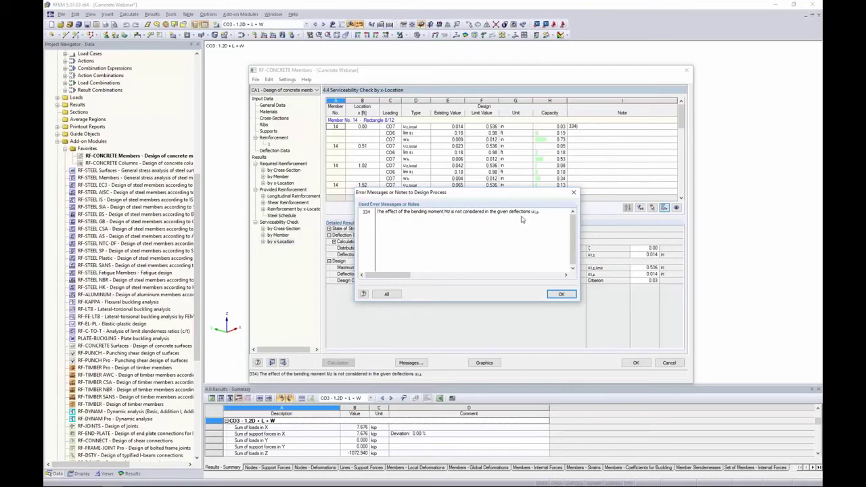
pyautogui.click(560, 293)
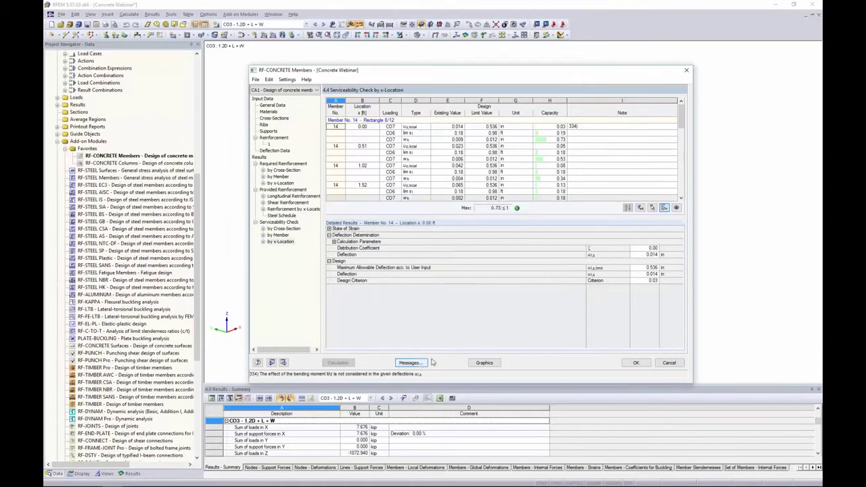
# Step: Show the RF-CONCRETE Members CA1 results on the model graphically and hide the reinforcement rendering
pyautogui.click(483, 363)
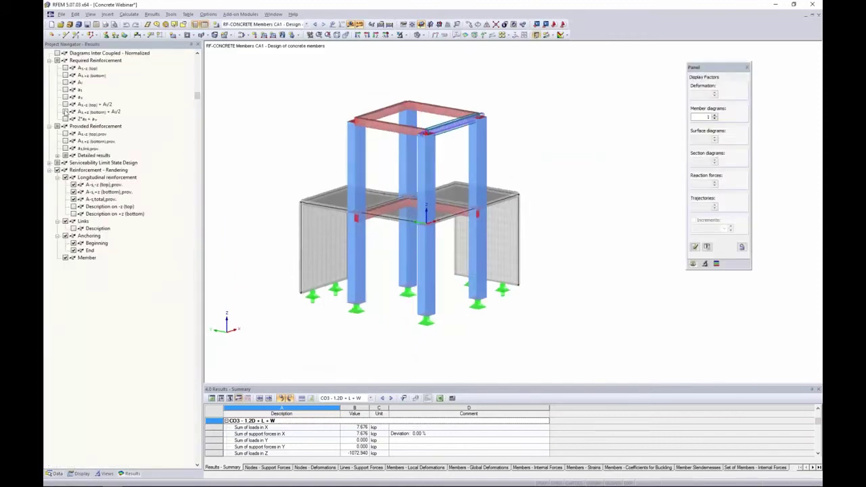
pyautogui.click(58, 170)
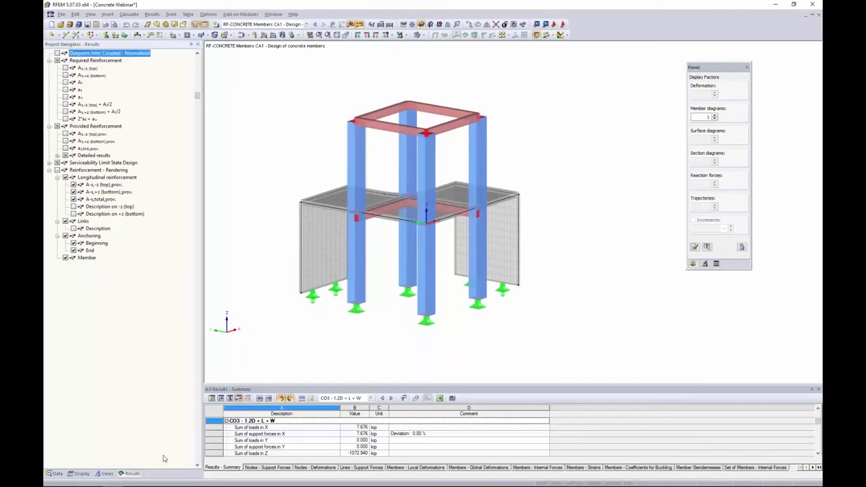
pyautogui.click(305, 26)
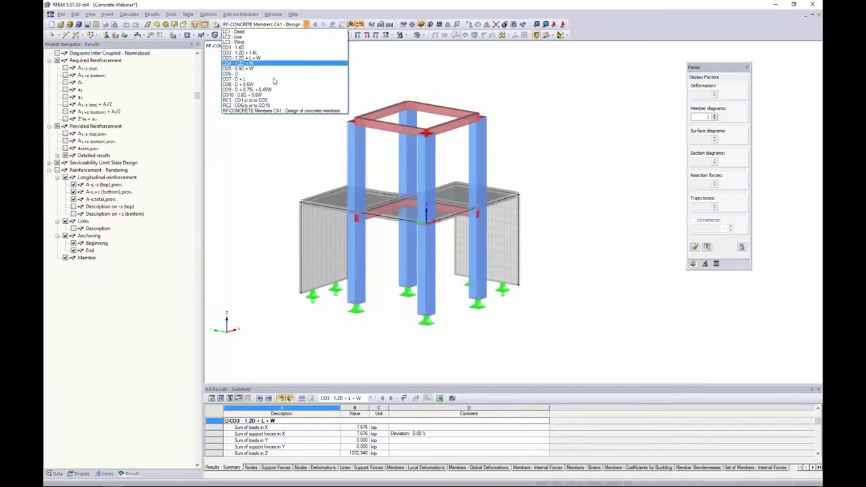
pyautogui.click(235, 111)
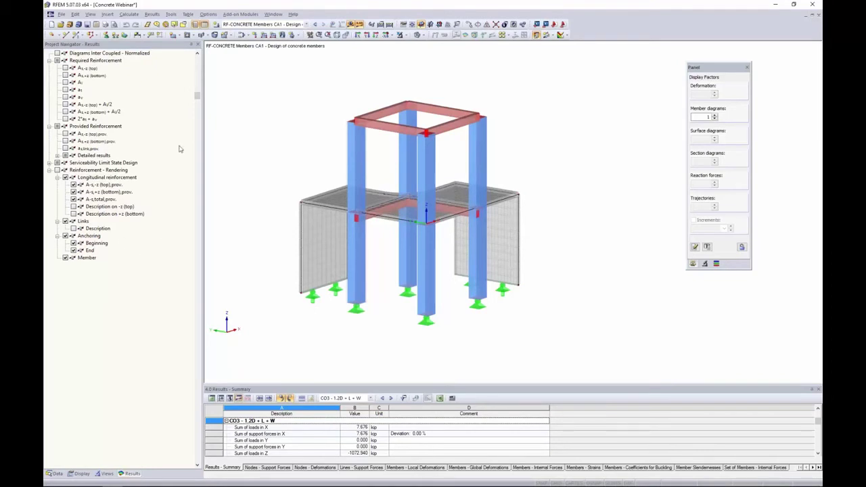
pyautogui.click(307, 25)
pyautogui.click(307, 25)
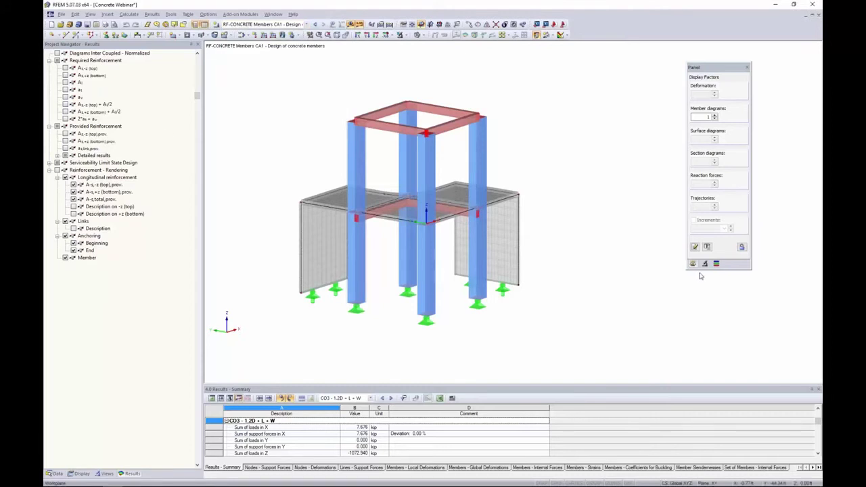
# Step: Display the model as a wireframe and view the required top, bottom and shear reinforcement diagrams on member 14
pyautogui.click(418, 35)
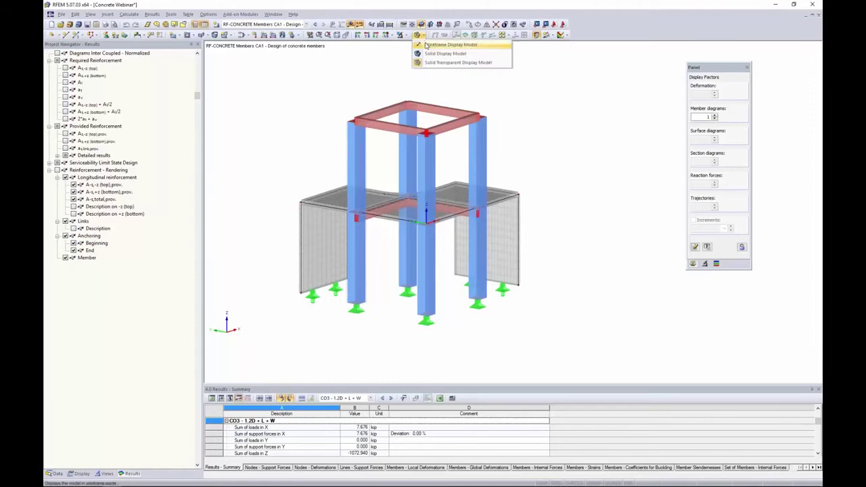
pyautogui.click(426, 45)
pyautogui.click(88, 53)
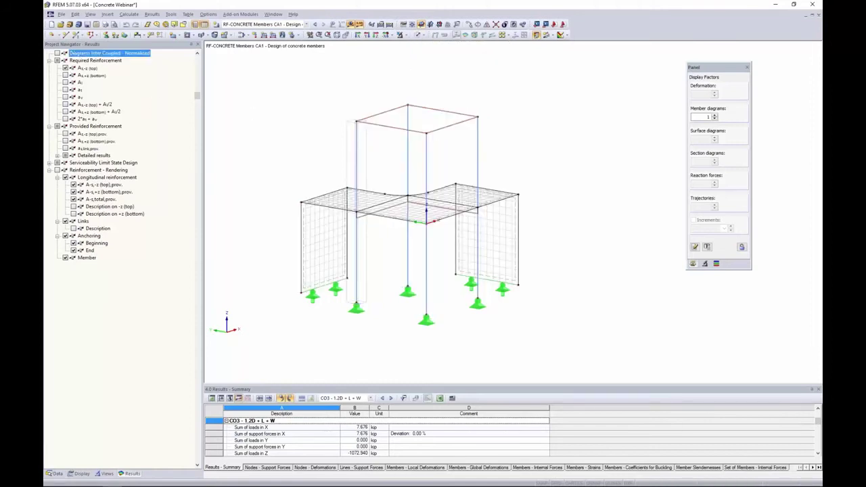
pyautogui.click(66, 75)
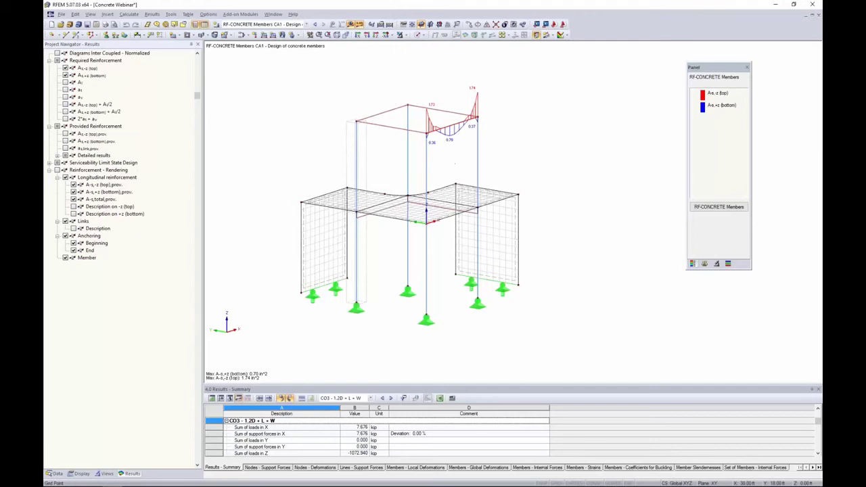
pyautogui.scroll(5, 450, 137)
pyautogui.moveTo(450, 150); pyautogui.dragTo(432, 211, button='middle')
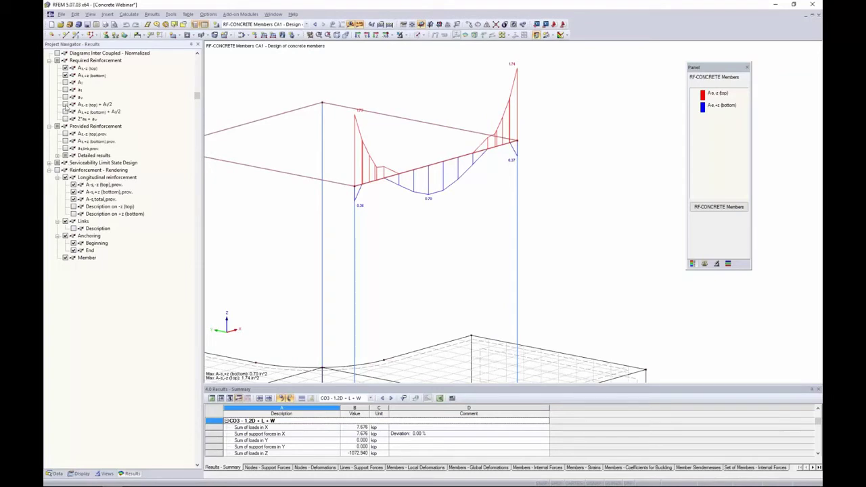
pyautogui.click(65, 97)
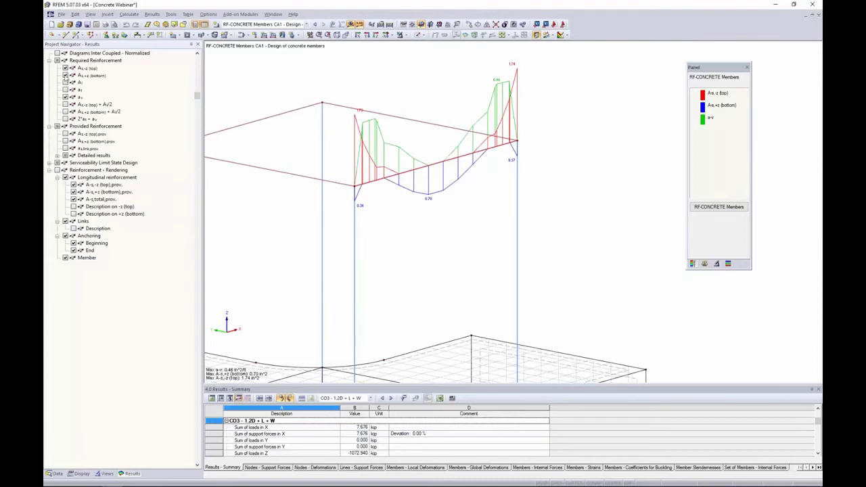
# Step: Clear the required reinforcement diagrams and inspect the rendered provided reinforcement of member 14 up close
pyautogui.click(65, 75)
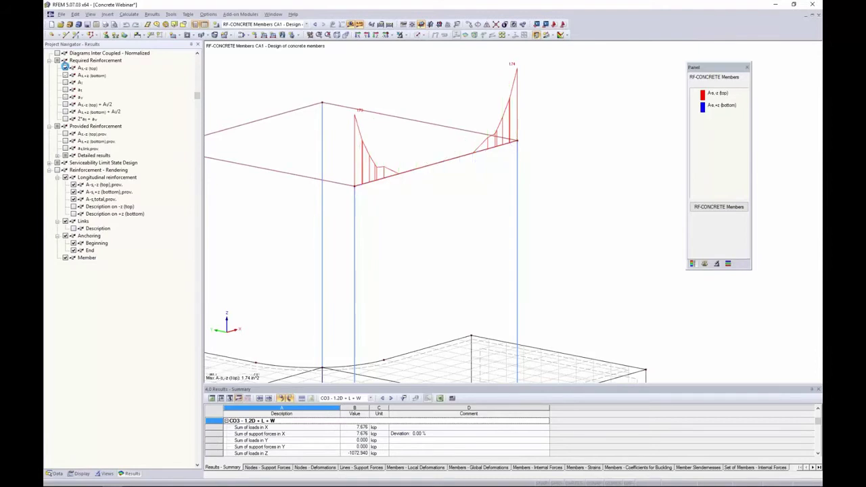
pyautogui.click(65, 67)
pyautogui.click(57, 169)
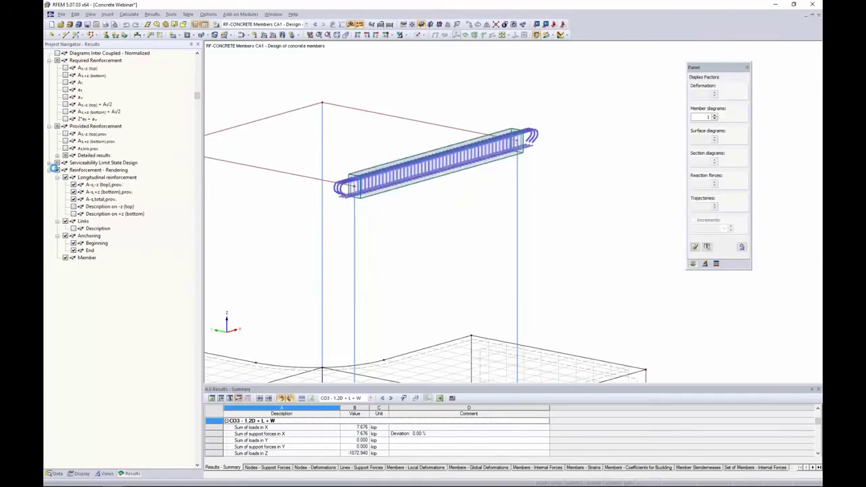
pyautogui.scroll(2, 363, 194)
pyautogui.scroll(2, 364, 194)
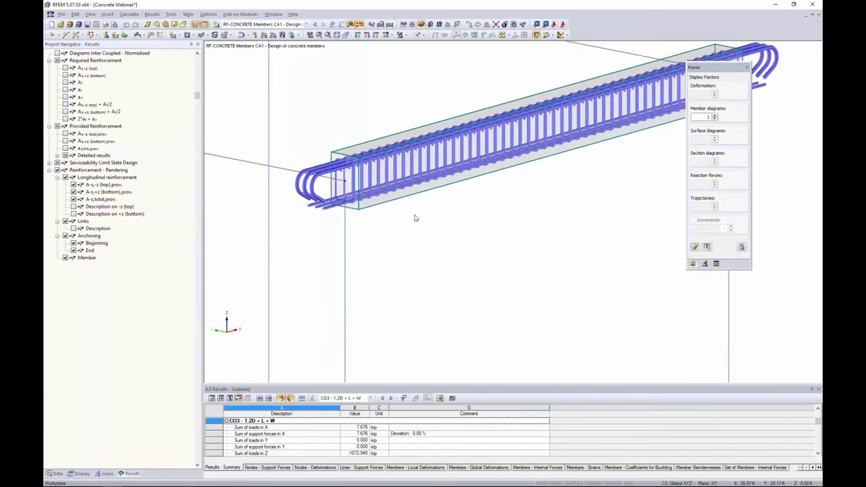
pyautogui.scroll(-3, 419, 215)
# Step: Set the display to the solid transparent model, view member 14's reinforcement within the whole frame, and return to the project data tree
pyautogui.click(417, 34)
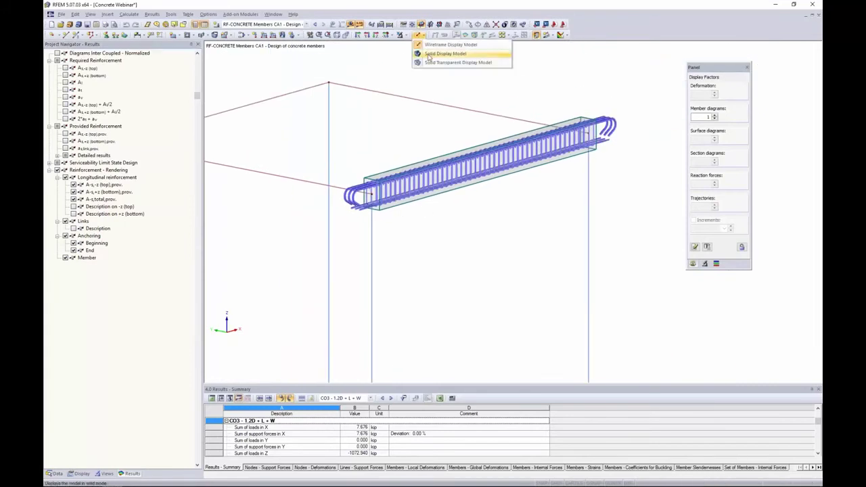
pyautogui.click(431, 62)
pyautogui.scroll(-5, 442, 150)
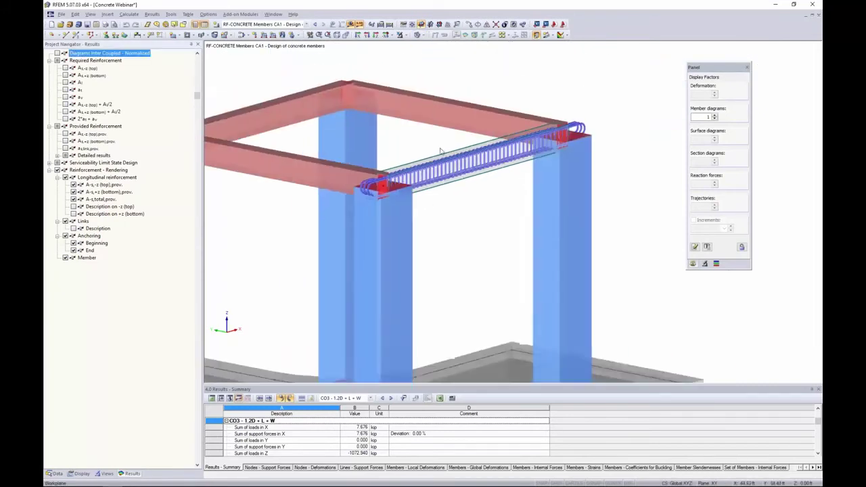
pyautogui.scroll(2, 411, 194)
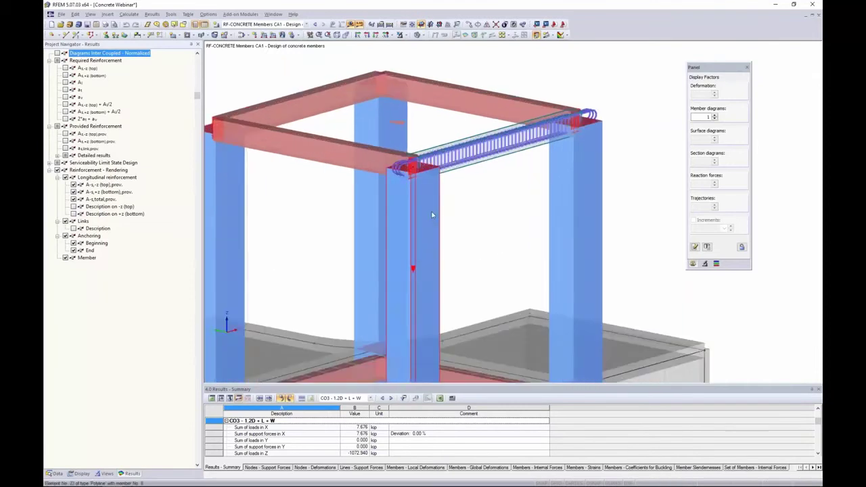
pyautogui.keyDown('ctrl'); pyautogui.moveTo(433, 228); pyautogui.dragTo(447, 157, button='middle'); pyautogui.keyUp('ctrl')
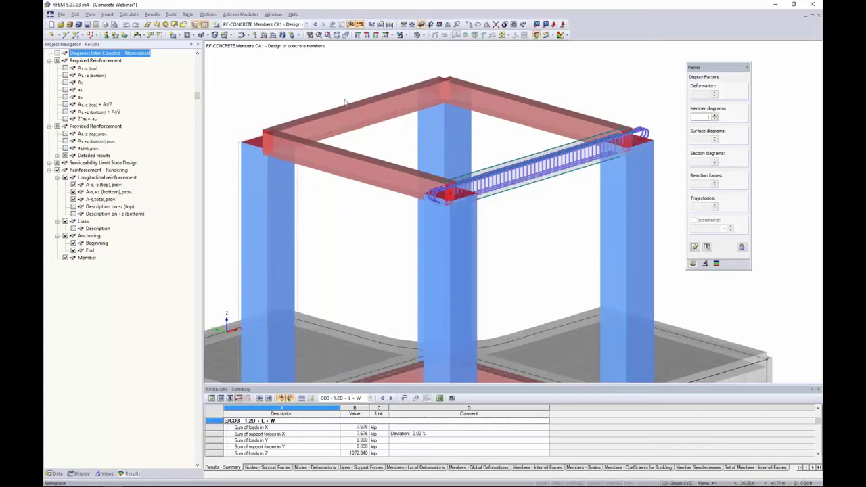
pyautogui.scroll(-3, 350, 111)
pyautogui.keyDown('ctrl'); pyautogui.moveTo(355, 170); pyautogui.dragTo(399, 174, button='middle'); pyautogui.keyUp('ctrl')
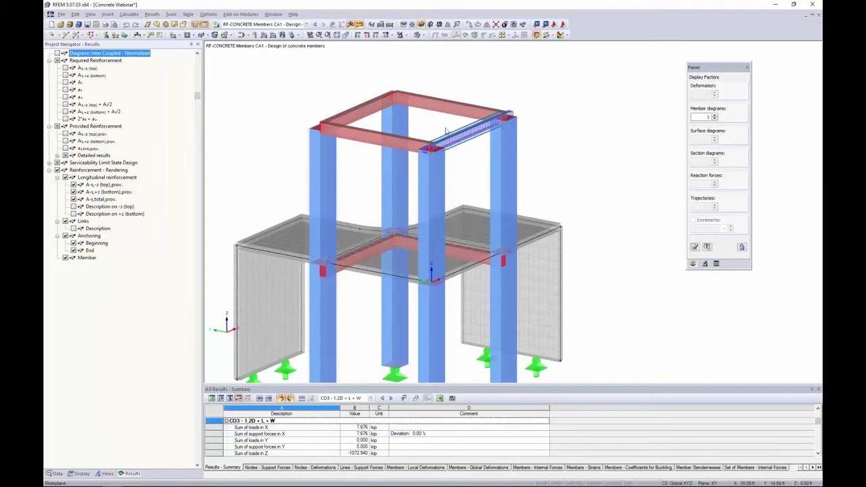
pyautogui.click(54, 473)
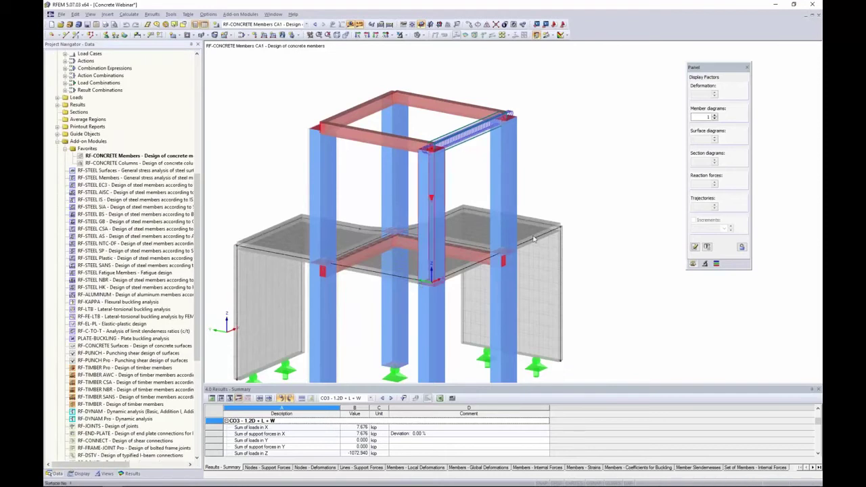
pyautogui.moveTo(586, 214); pyautogui.dragTo(606, 186, button='middle')
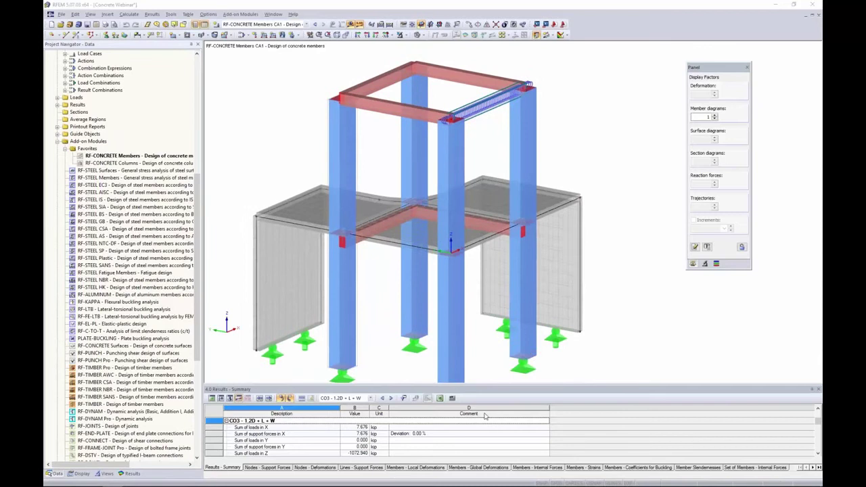
pyautogui.hotkey('alt', 'Tab')
pyautogui.click(473, 261)
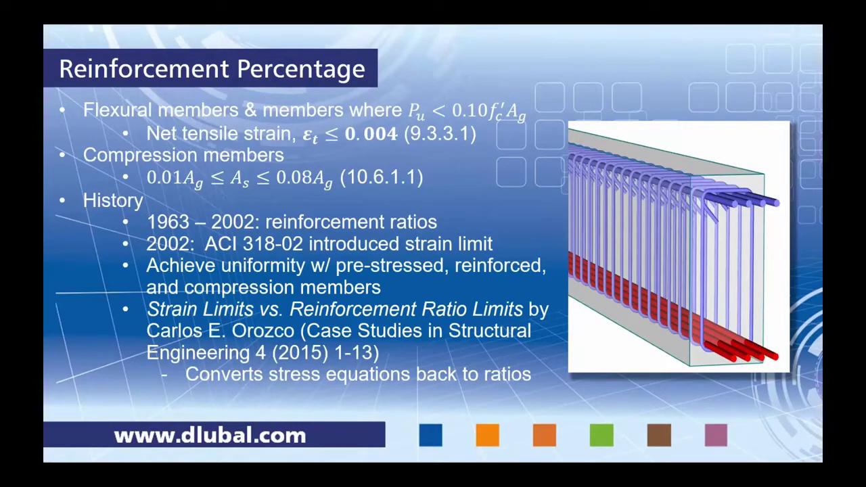
pyautogui.press('Right')
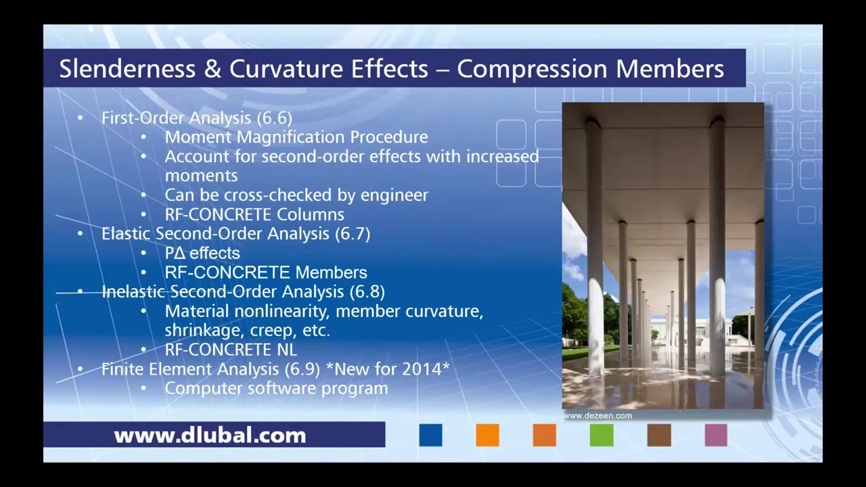
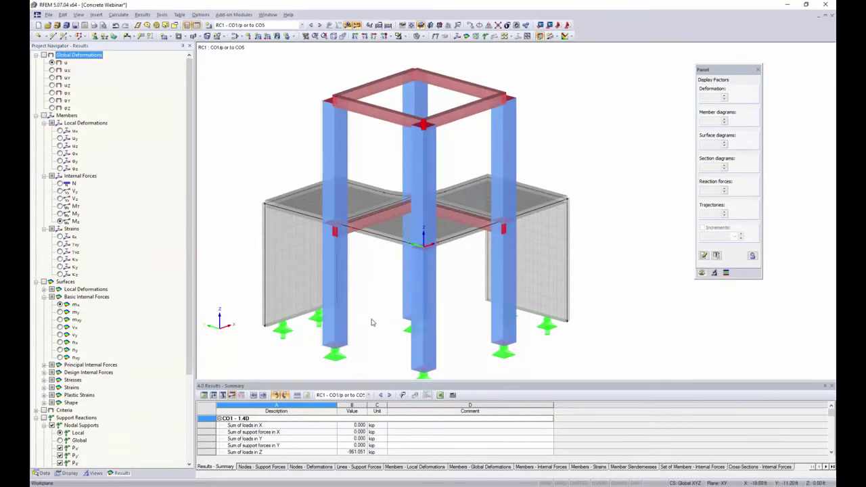
# Step: Set the method of analysis of load combinations CO1 to CO10 to geometrically linear analysis
pyautogui.click(42, 473)
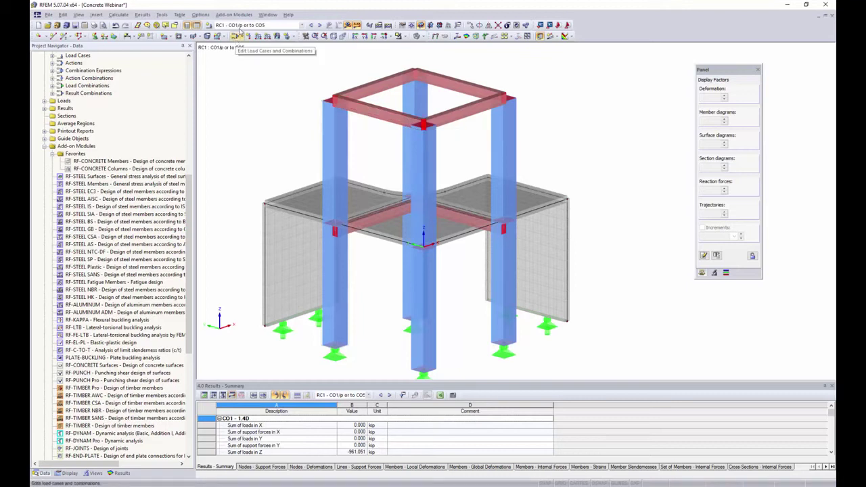
pyautogui.click(237, 37)
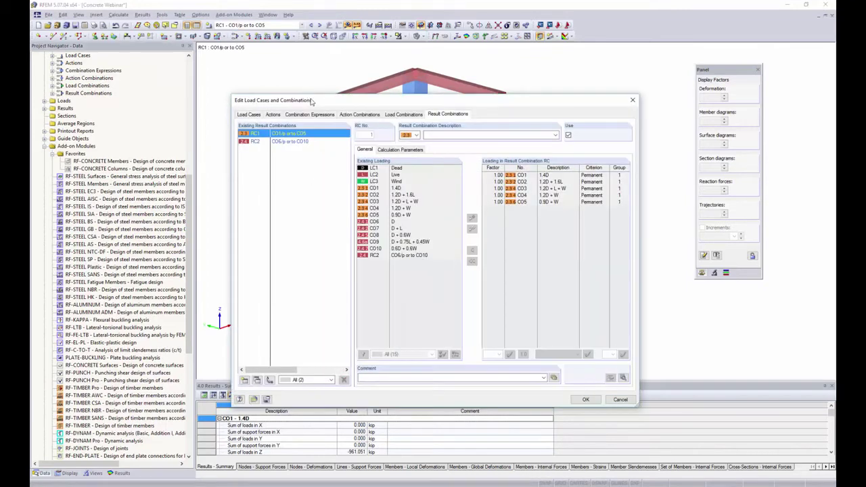
pyautogui.moveTo(314, 102); pyautogui.dragTo(301, 91)
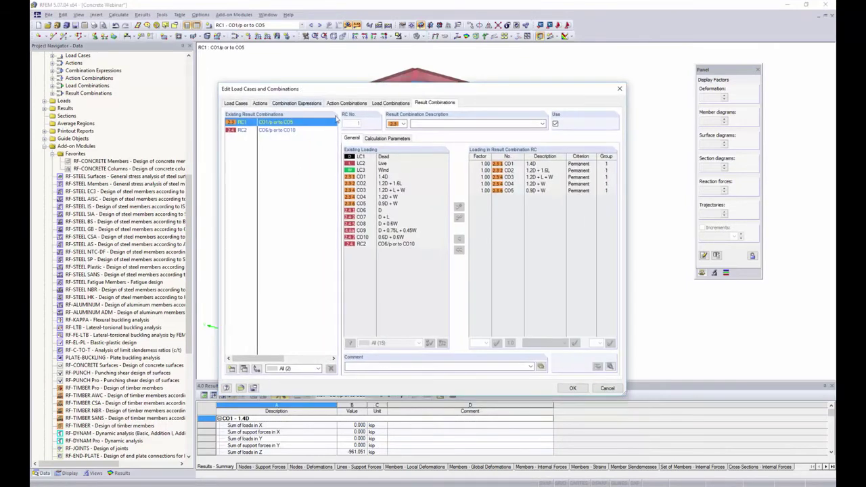
pyautogui.click(387, 103)
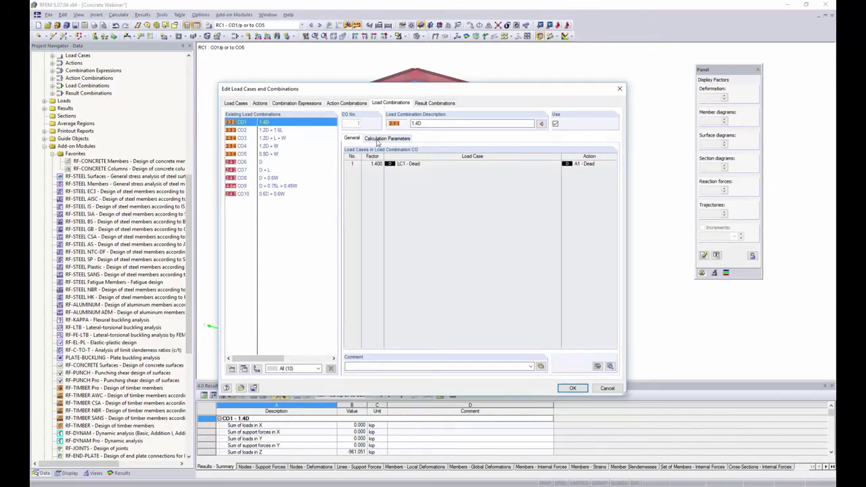
pyautogui.click(380, 139)
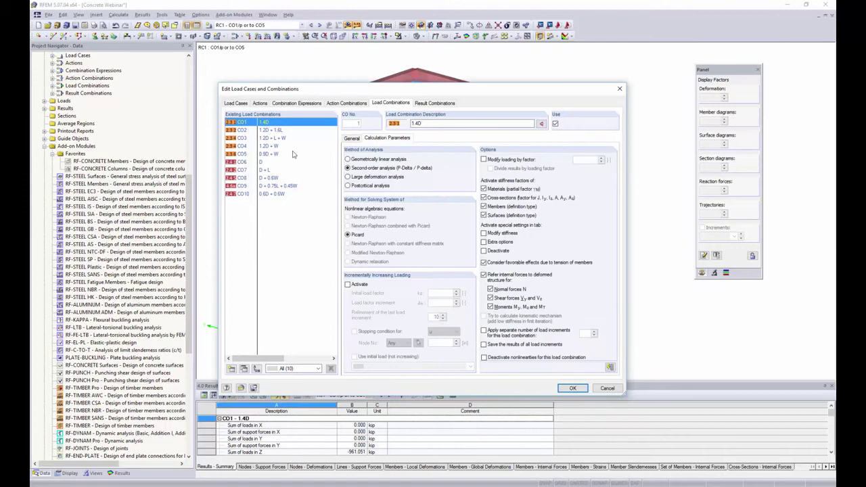
pyautogui.keyDown('shift'); pyautogui.click(282, 195); pyautogui.keyUp('shift')
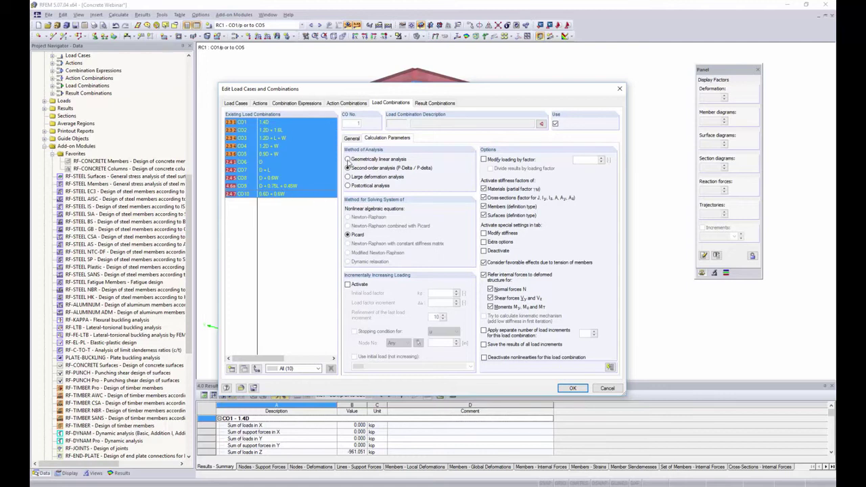
pyautogui.click(348, 159)
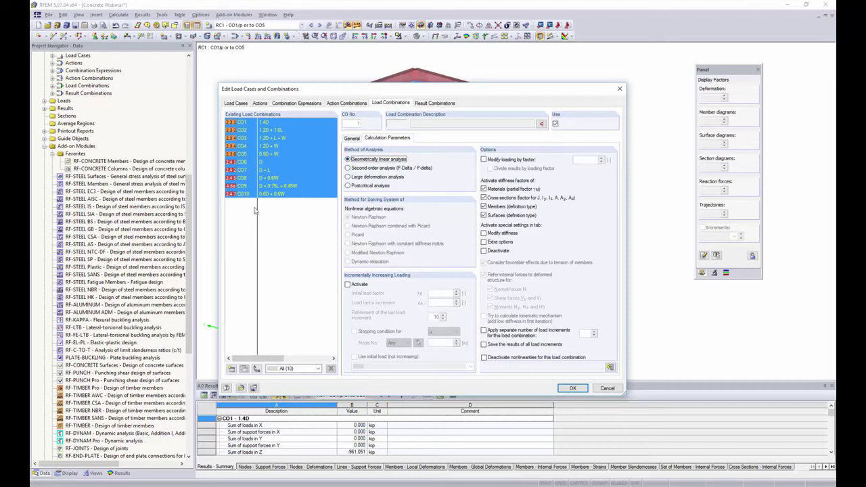
pyautogui.click(306, 186)
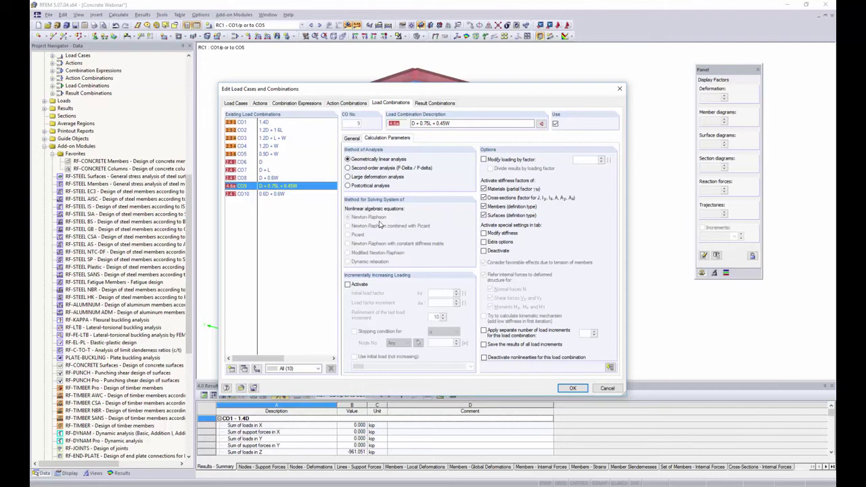
pyautogui.click(574, 388)
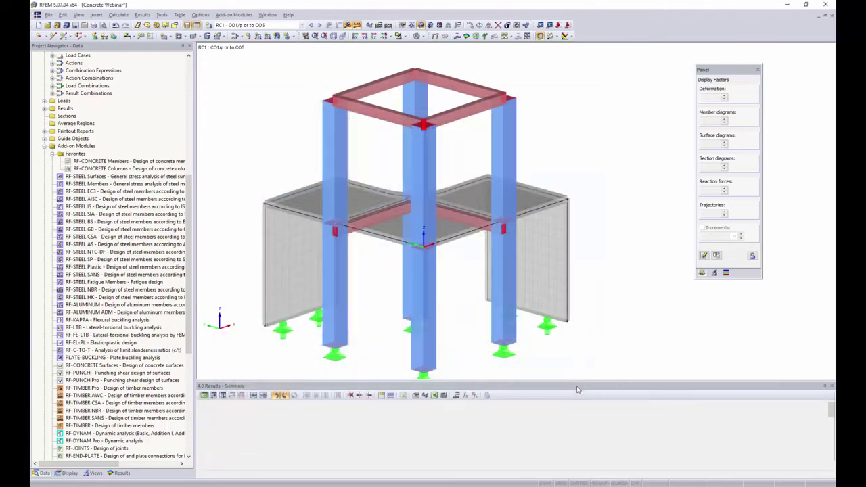
# Step: Open and close the RF-CONCRETE Columns module and switch the model display to wireframe
pyautogui.doubleClick(167, 170)
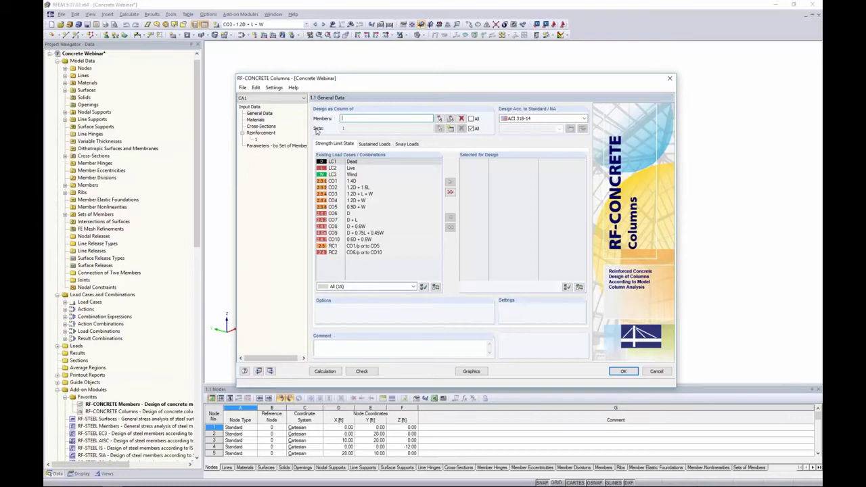
pyautogui.click(623, 370)
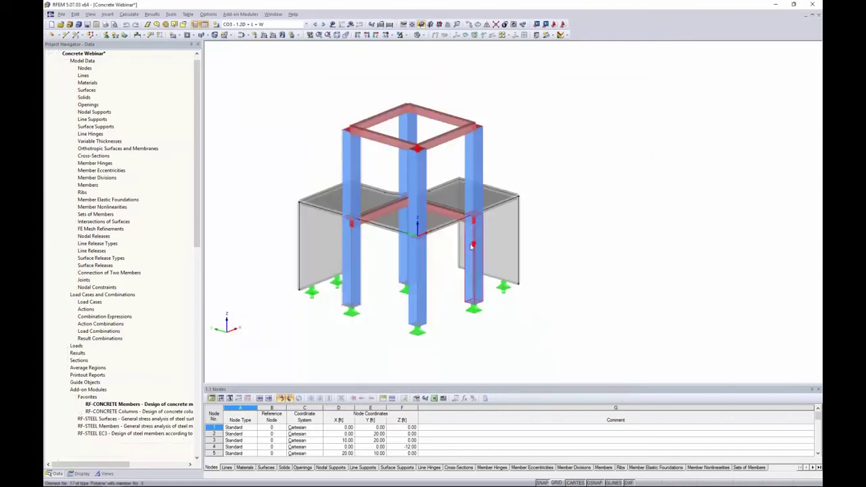
pyautogui.click(417, 35)
pyautogui.click(447, 45)
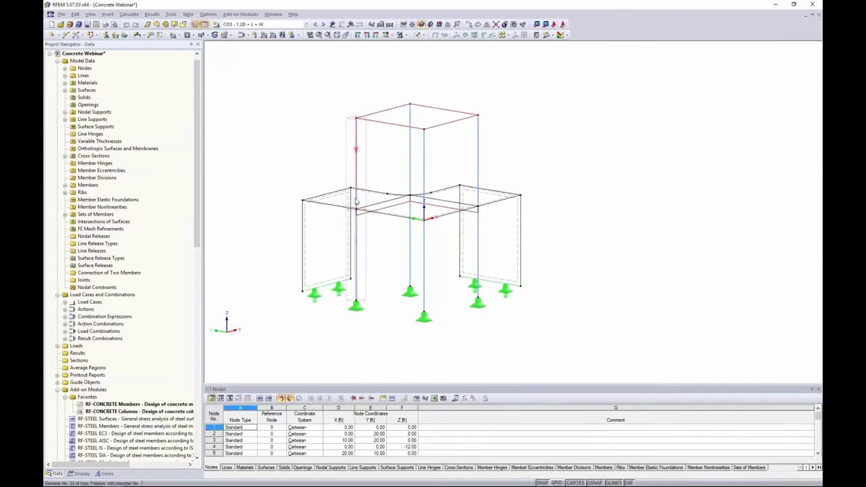
pyautogui.keyDown('ctrl'); pyautogui.moveTo(367, 184); pyautogui.dragTo(348, 184, button='middle'); pyautogui.keyUp('ctrl')
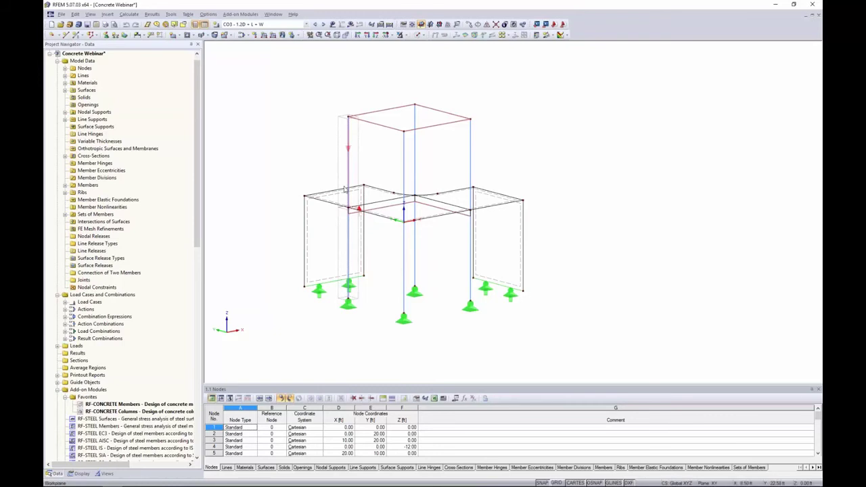
pyautogui.rightClick(350, 231)
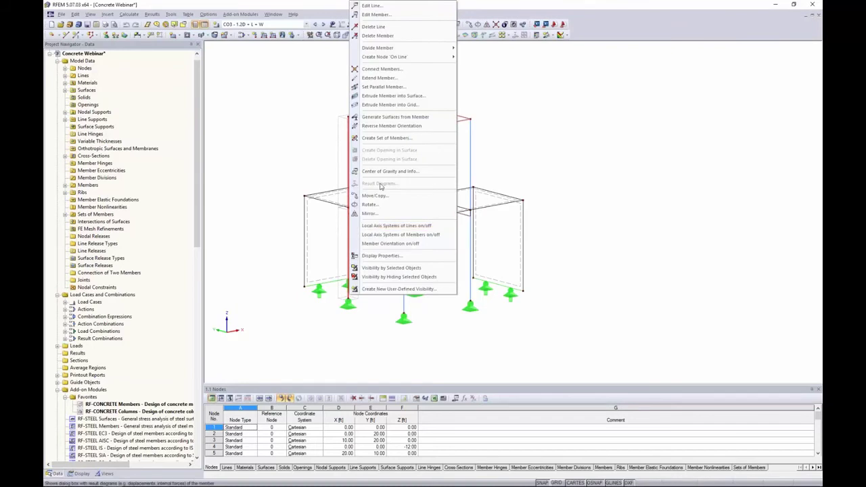
pyautogui.click(384, 138)
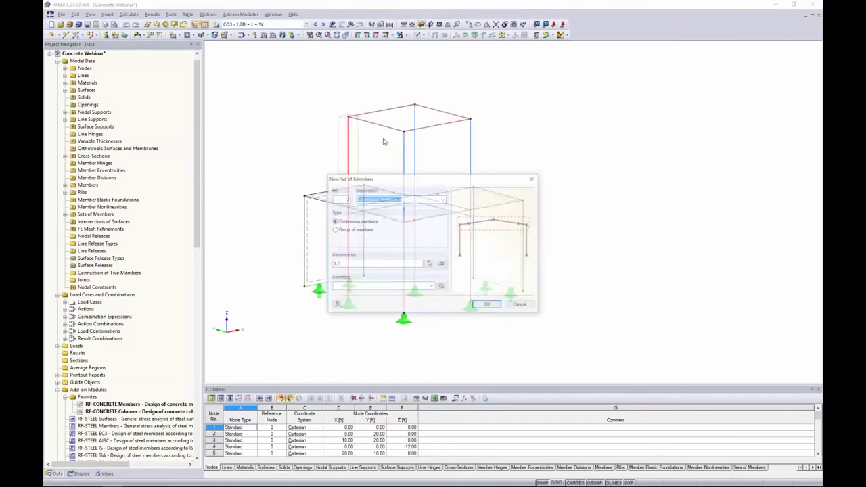
pyautogui.click(521, 306)
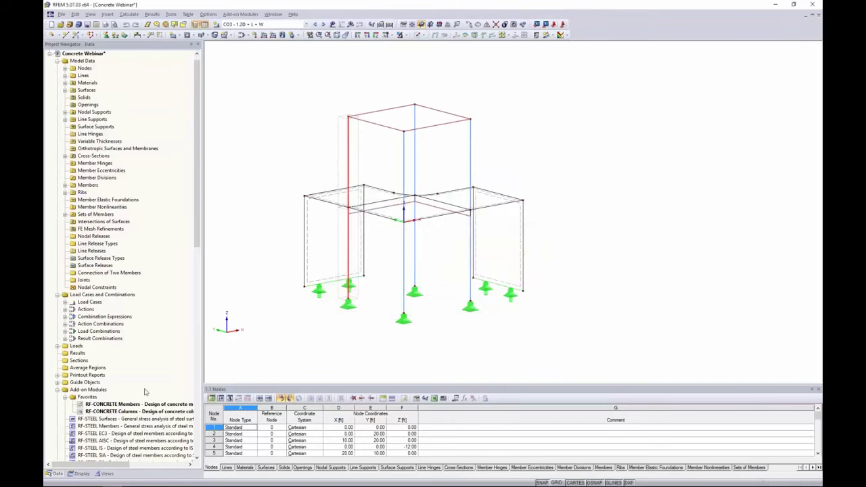
# Step: Open RF-CONCRETE Columns and choose set of members 1 for the column design instead of all sets
pyautogui.doubleClick(140, 413)
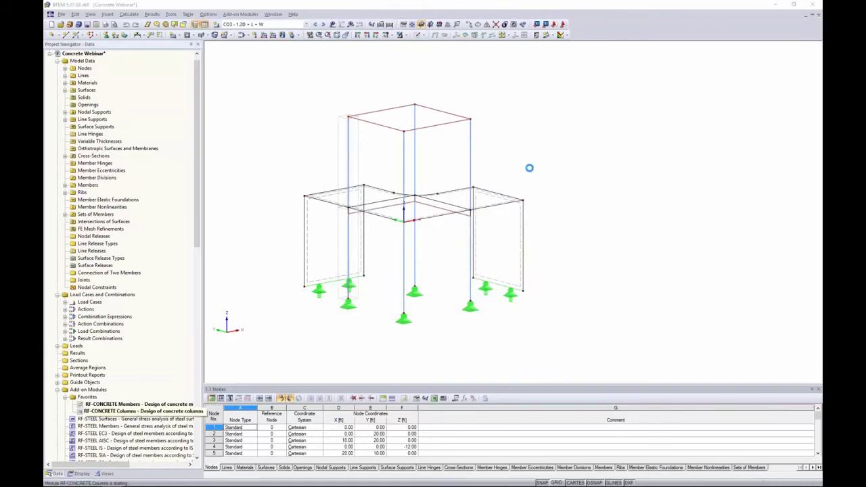
pyautogui.moveTo(408, 92); pyautogui.dragTo(473, 82)
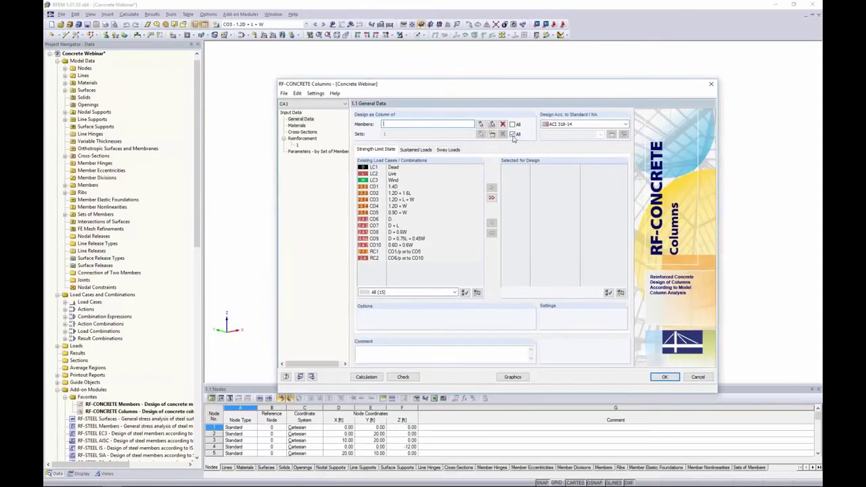
pyautogui.click(512, 134)
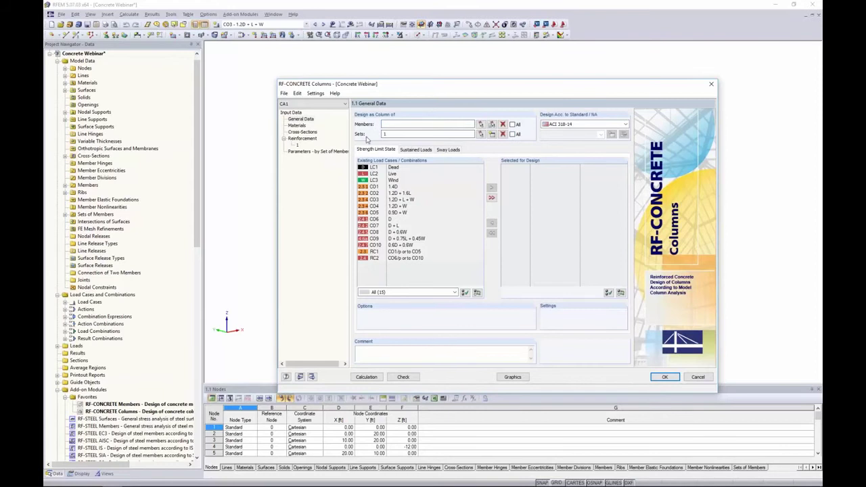
pyautogui.moveTo(386, 85)
pyautogui.mouseDown()
pyautogui.moveTo(600, 115)
pyautogui.moveTo(572, 122)
pyautogui.moveTo(396, 92)
pyautogui.mouseUp()
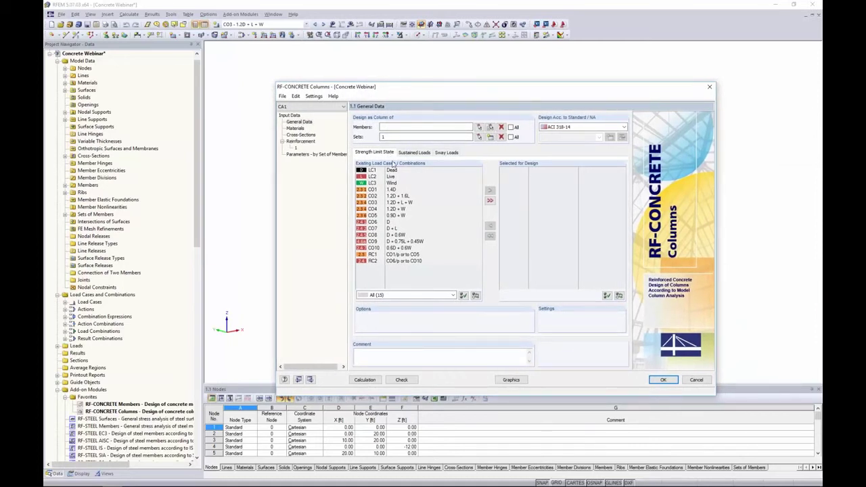
# Step: Add load combinations CO1 to CO5 to the strength limit state design
pyautogui.click(392, 190)
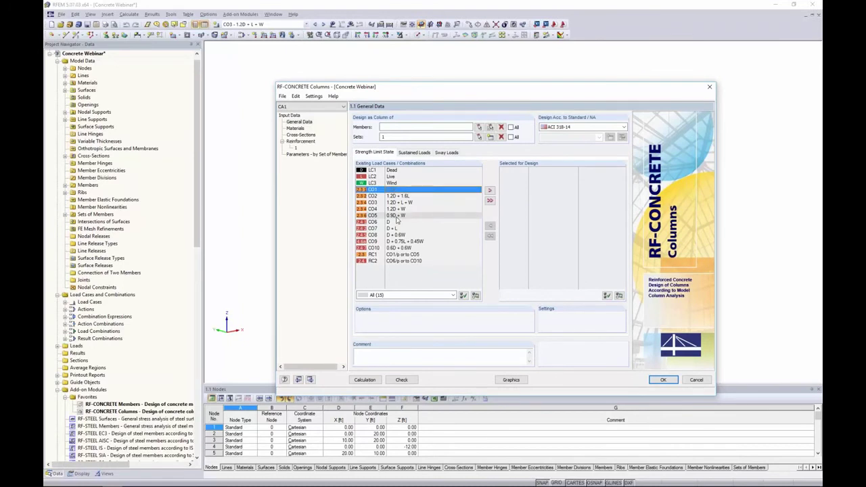
pyautogui.keyDown('shift'); pyautogui.click(396, 215); pyautogui.keyUp('shift')
pyautogui.click(489, 190)
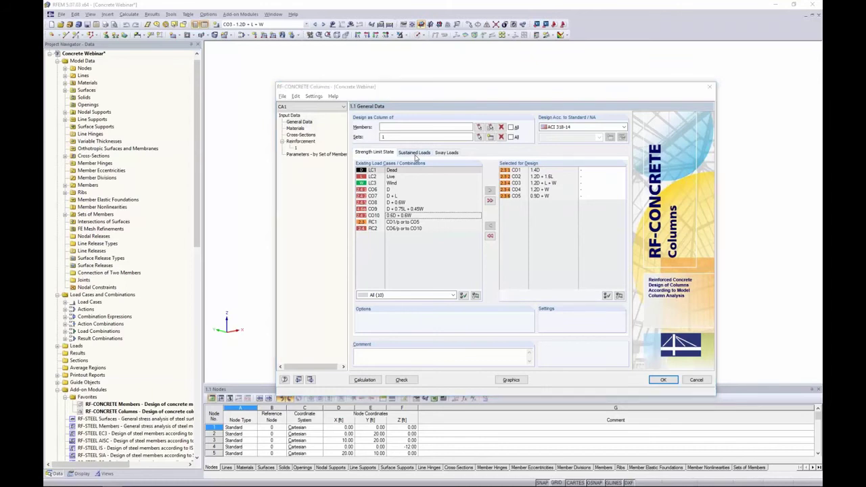
# Step: Switch to PowerPoint and present the slide "RF-CONCRETE Column - Loads" on strength, sustained and sway loads
pyautogui.hotkey('alt', 'Tab')
pyautogui.click(596, 265)
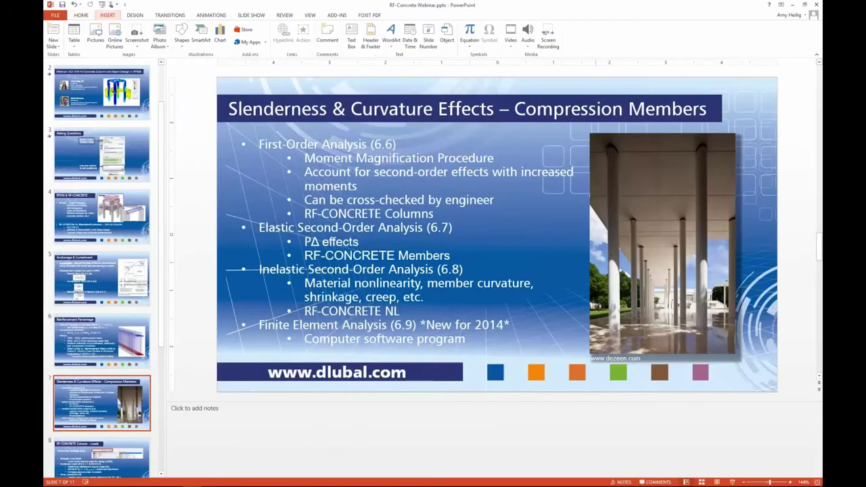
pyautogui.click(731, 482)
pyautogui.press('Right')
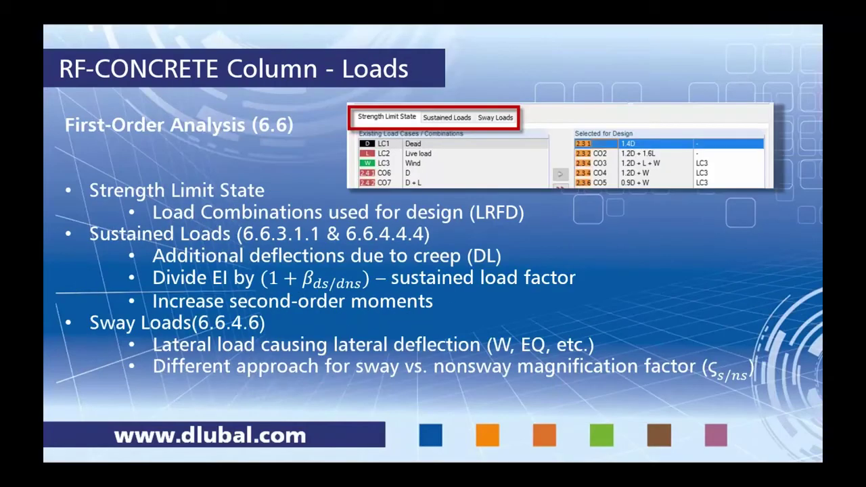
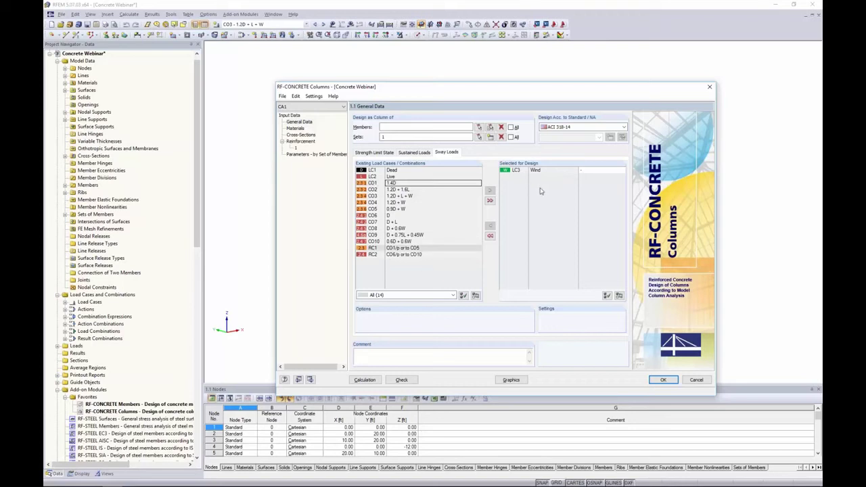
# Step: Assign wind load case LC3 to the strength limit state combinations CO3, CO4 and CO5
pyautogui.click(376, 153)
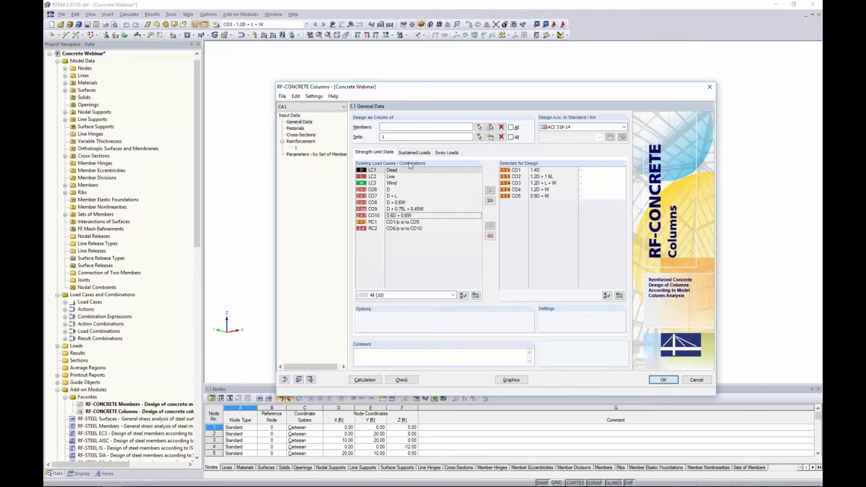
pyautogui.click(584, 183)
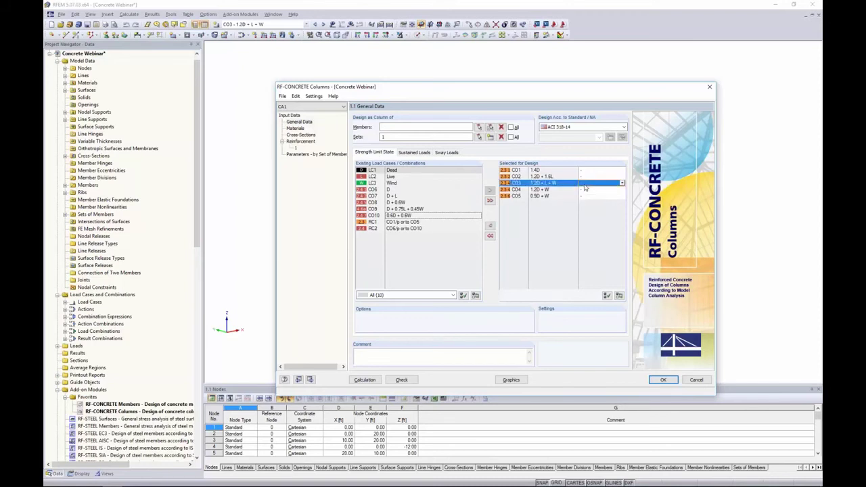
pyautogui.click(621, 183)
pyautogui.click(614, 195)
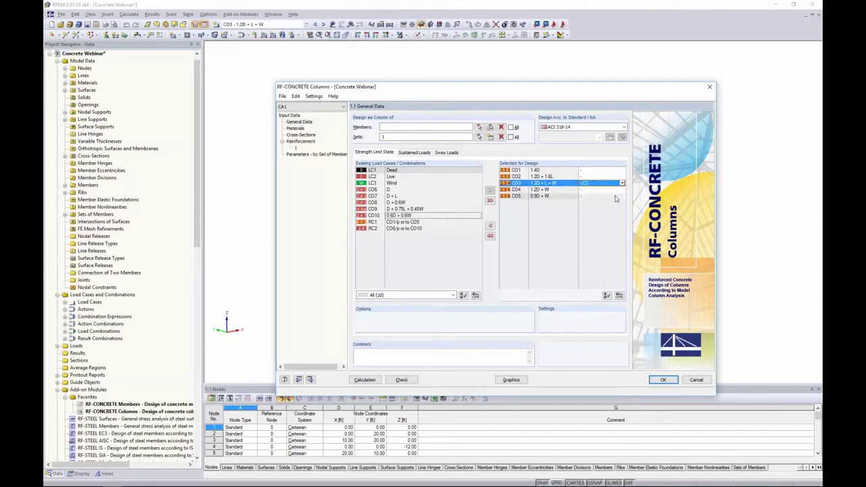
pyautogui.click(612, 190)
pyautogui.click(621, 189)
pyautogui.click(614, 201)
pyautogui.click(613, 196)
pyautogui.click(621, 195)
pyautogui.click(620, 208)
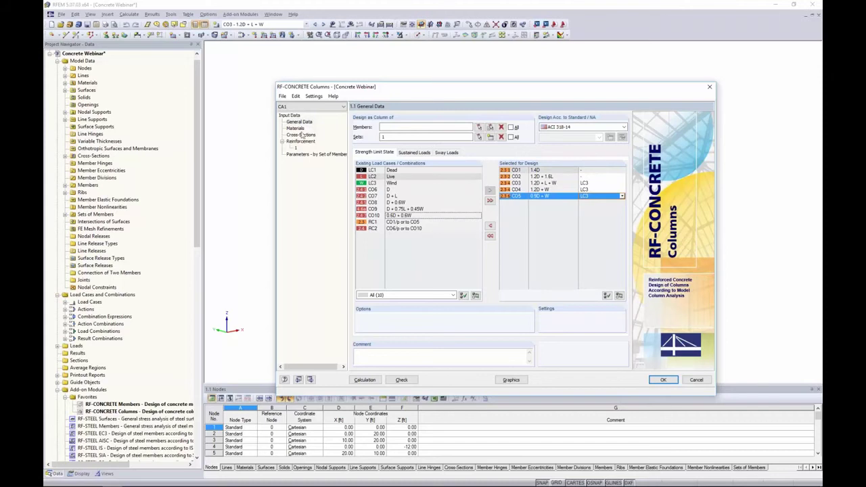
# Step: Review the column materials and cross-section, and allow only #4, #5 and #6 as possible longitudinal reinforcement bars
pyautogui.click(298, 128)
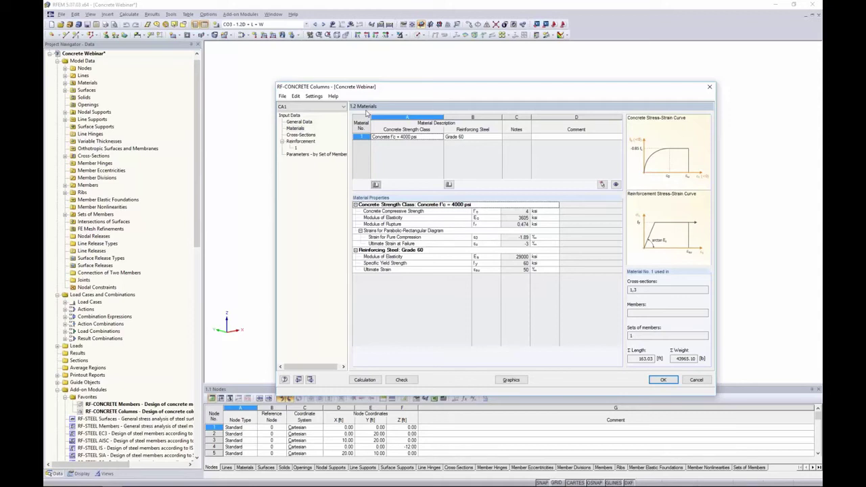
pyautogui.click(311, 136)
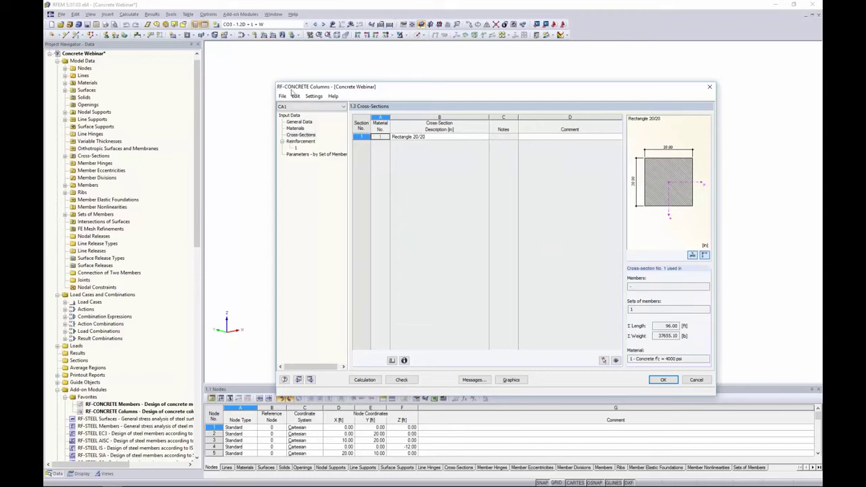
pyautogui.click(305, 142)
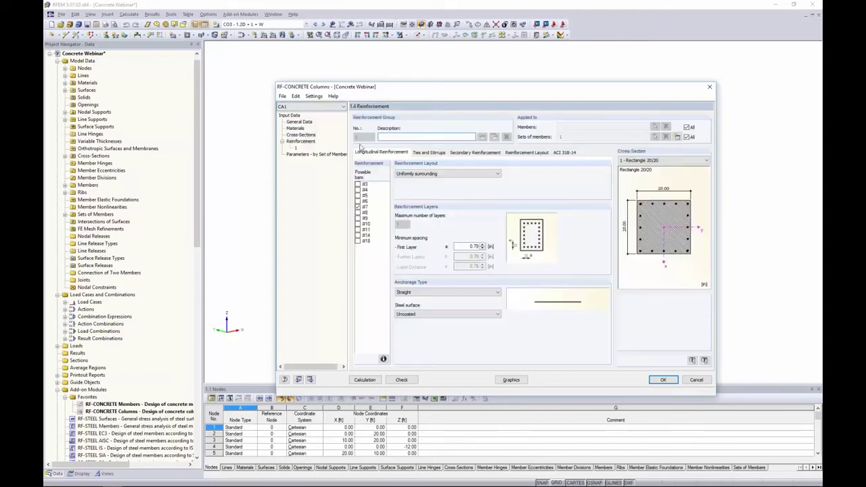
pyautogui.click(357, 190)
pyautogui.click(357, 195)
pyautogui.click(357, 201)
# Step: Choose the uniformly surrounding layout with straight anchorage for the longitudinal reinforcement, and check the steel surface options
pyautogui.click(427, 174)
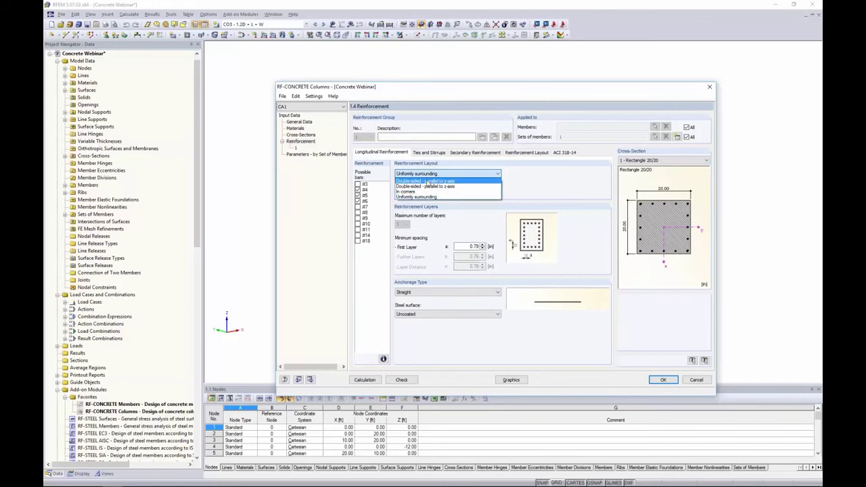
pyautogui.click(433, 196)
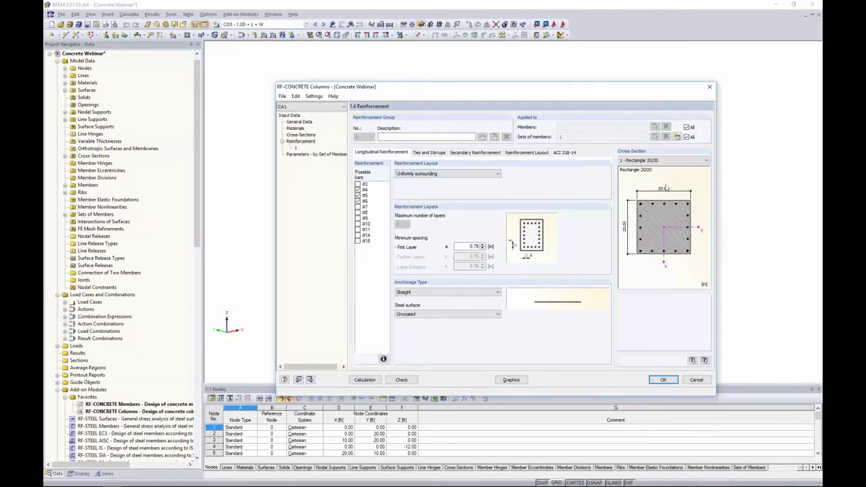
pyautogui.click(436, 292)
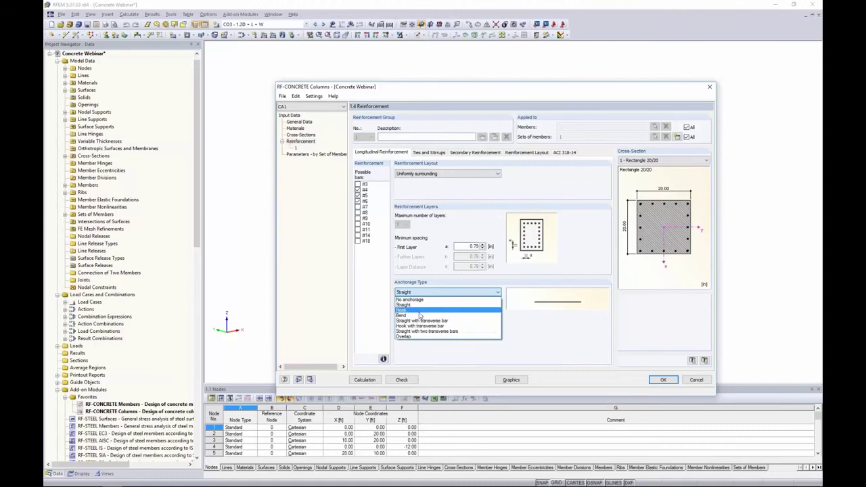
pyautogui.click(412, 304)
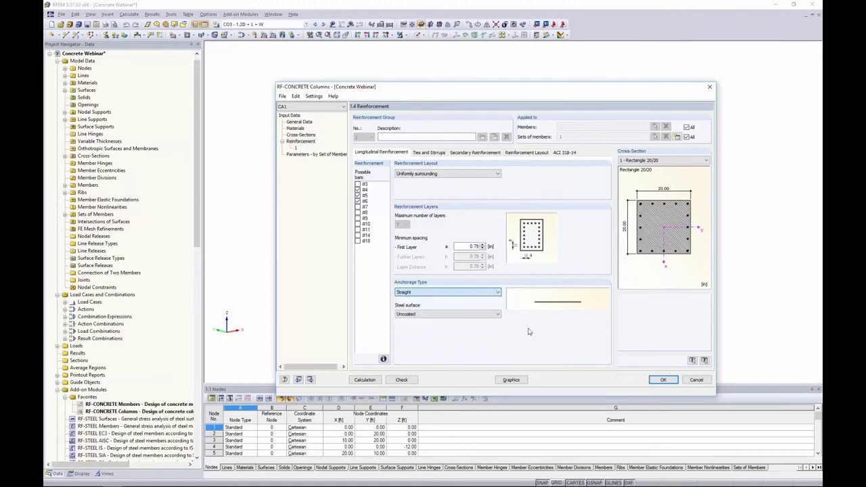
pyautogui.click(427, 315)
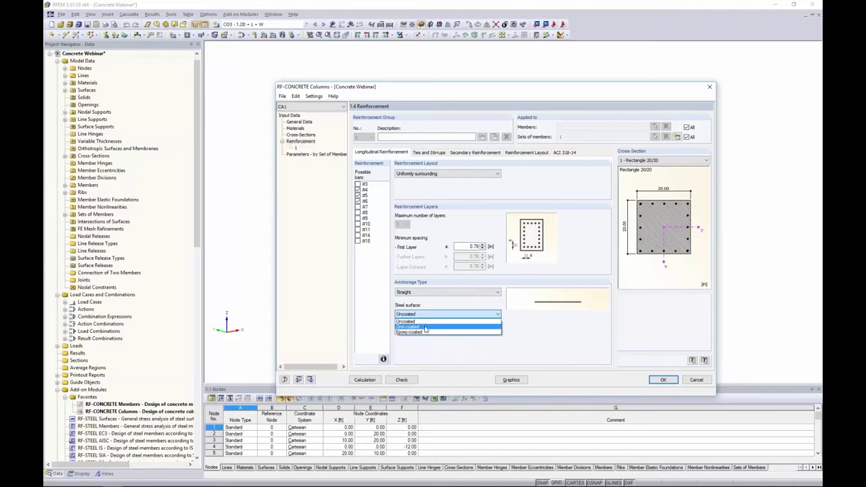
pyautogui.click(430, 346)
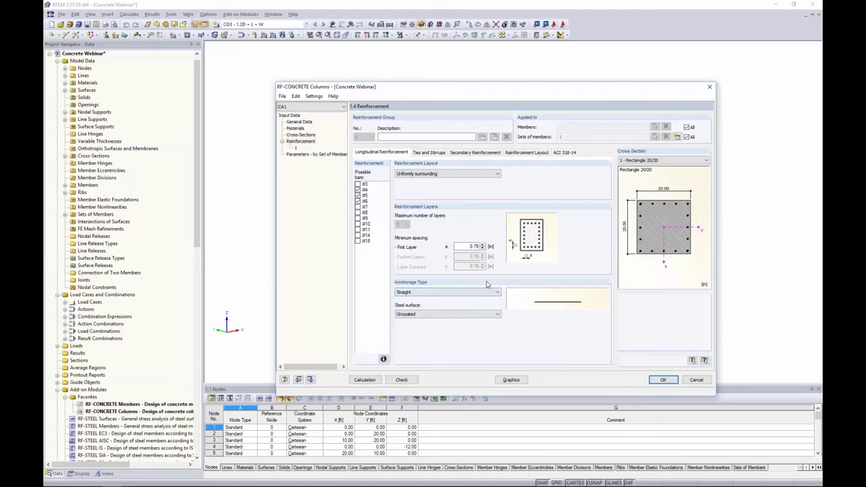
# Step: Allow only #3 bars for the ties and stirrups, and set the secondary reinforcement's maximum distance to not considered
pyautogui.click(429, 153)
pyautogui.click(358, 185)
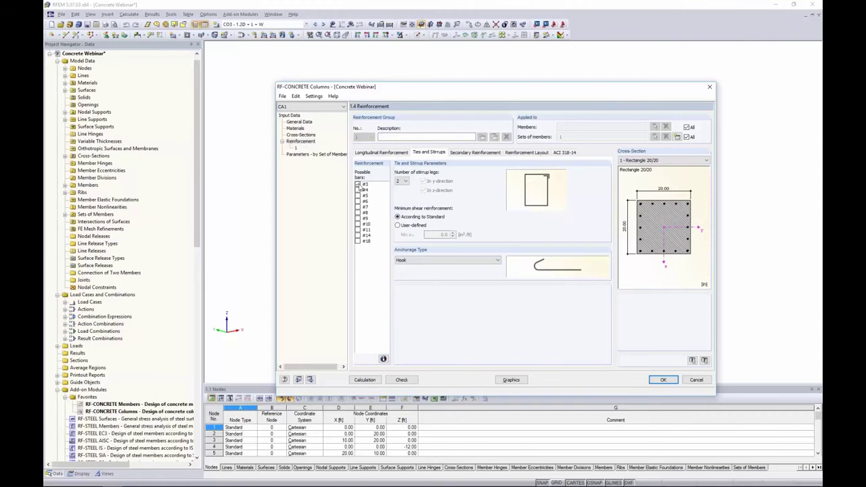
pyautogui.click(357, 190)
pyautogui.click(461, 155)
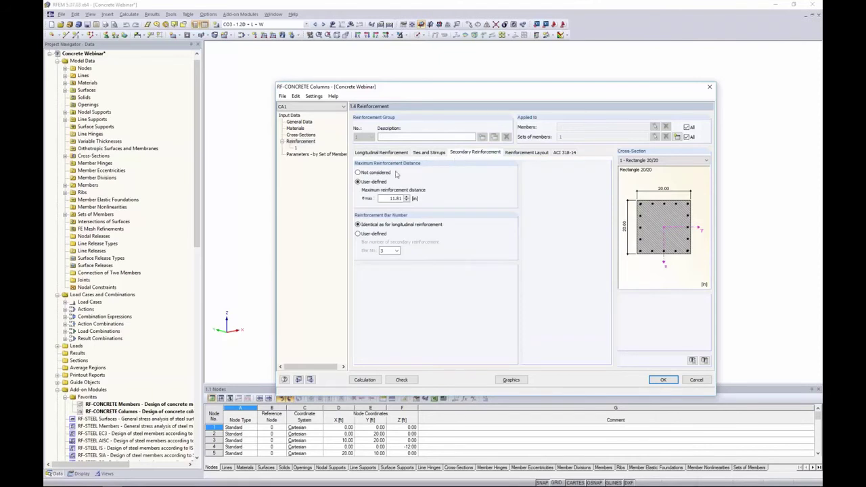
pyautogui.click(358, 172)
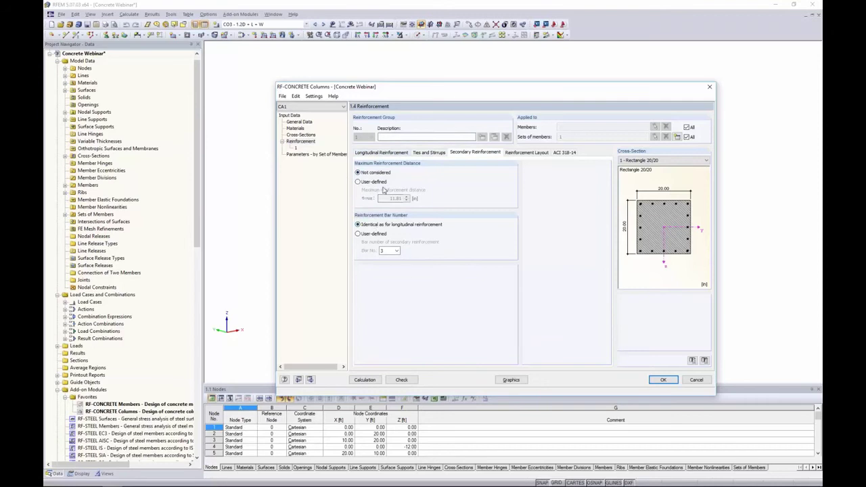
# Step: Define the concrete cover to the edge of rebar as 1.50 in for both cy and cz, with bar No. 4 for preliminary design
pyautogui.click(528, 152)
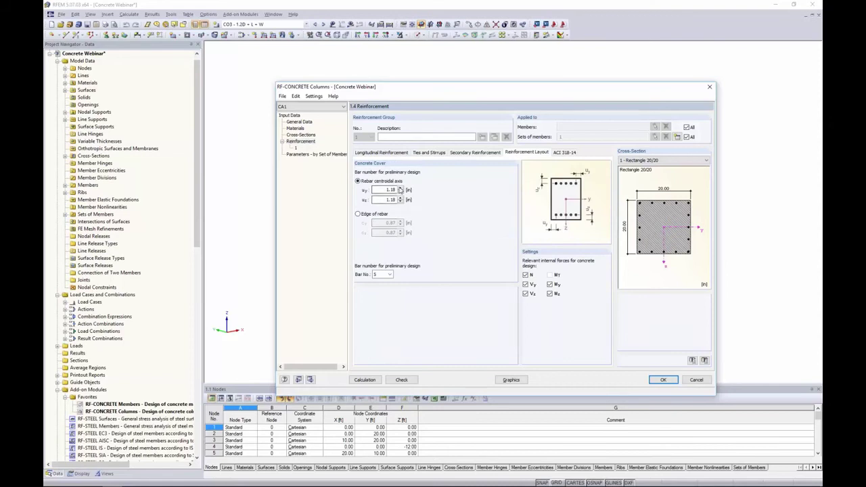
pyautogui.click(358, 215)
pyautogui.click(384, 222)
pyautogui.write('1.5')
pyautogui.press('Tab')
pyautogui.write('1.5')
pyautogui.press('Tab')
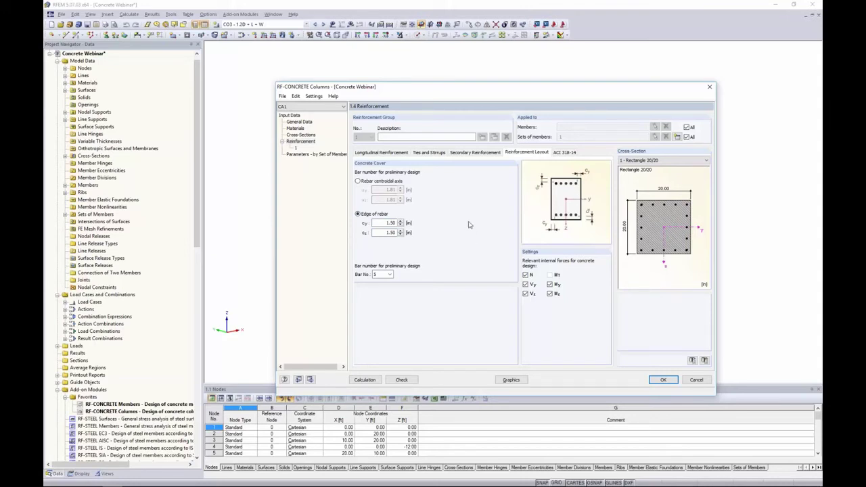
pyautogui.click(383, 276)
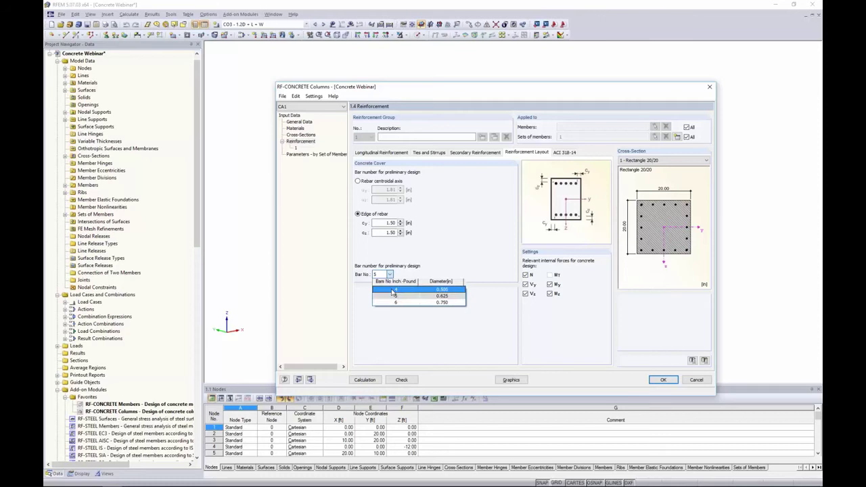
pyautogui.click(393, 291)
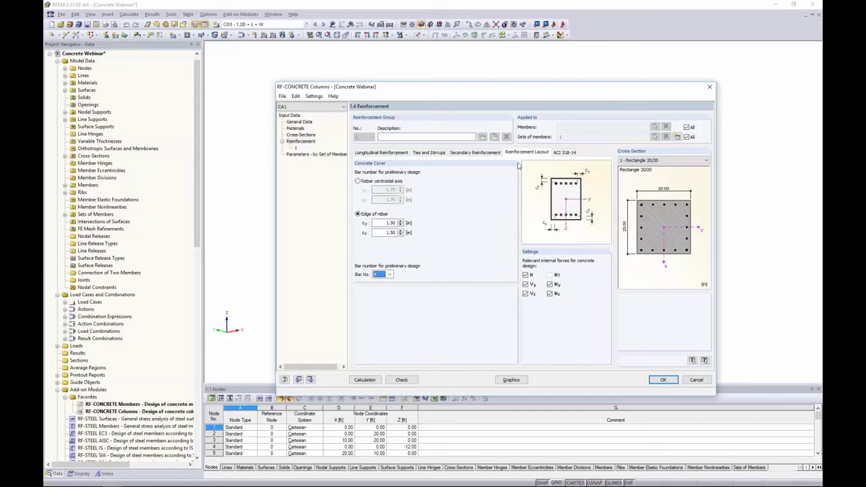
# Step: Review the ACI 318-14 reinforcement settings and the column parameters by set of members, and accept the module input
pyautogui.click(561, 155)
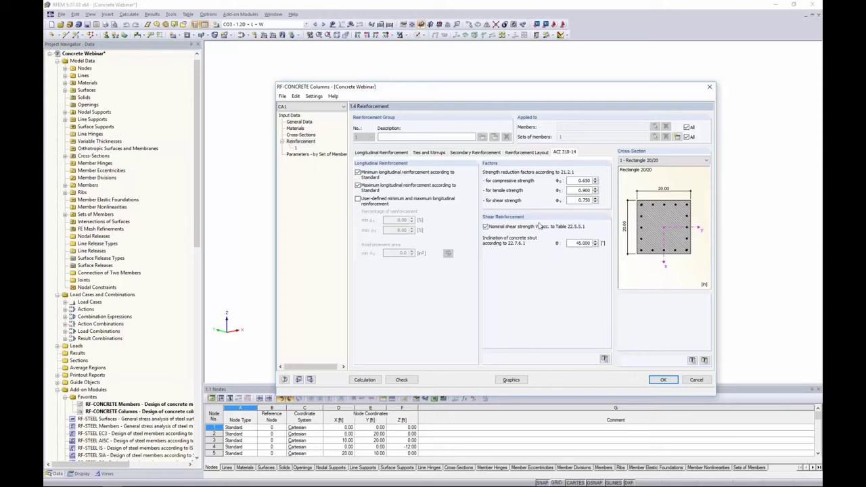
pyautogui.click(333, 155)
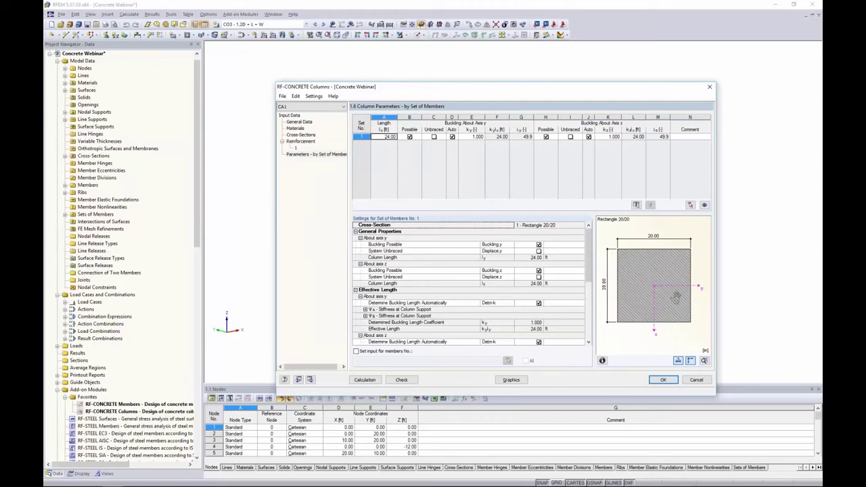
pyautogui.click(663, 379)
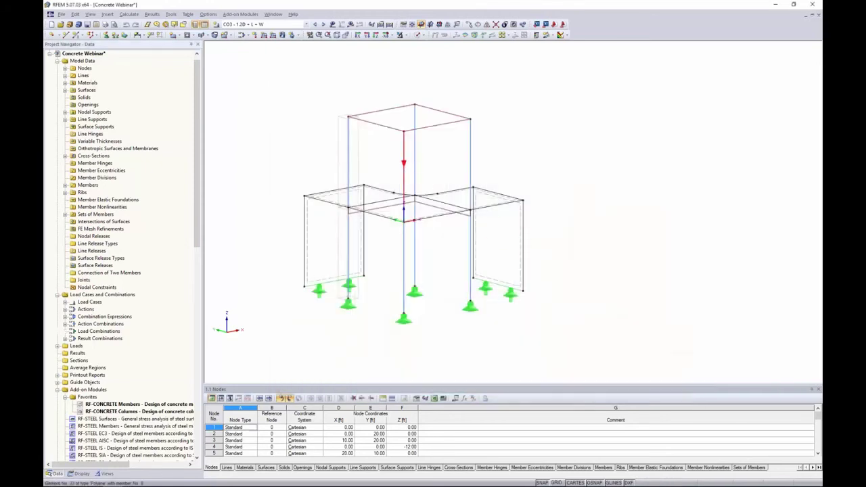
# Step: Show the members' local axis systems and render the model as solid to inspect the column axes
pyautogui.rightClick(404, 170)
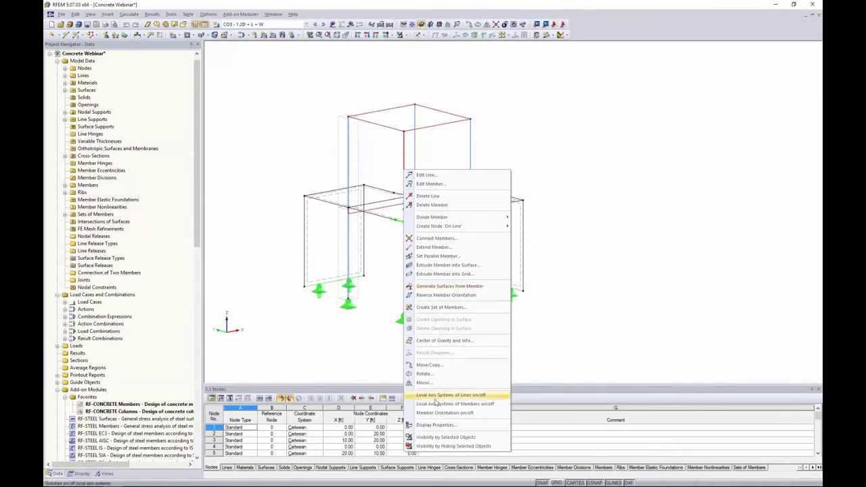
pyautogui.click(455, 403)
pyautogui.scroll(5, 361, 165)
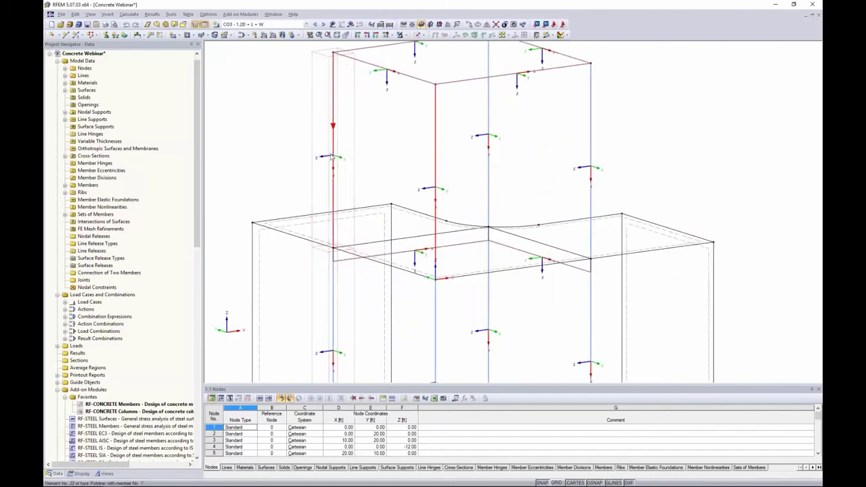
pyautogui.click(417, 35)
pyautogui.click(459, 59)
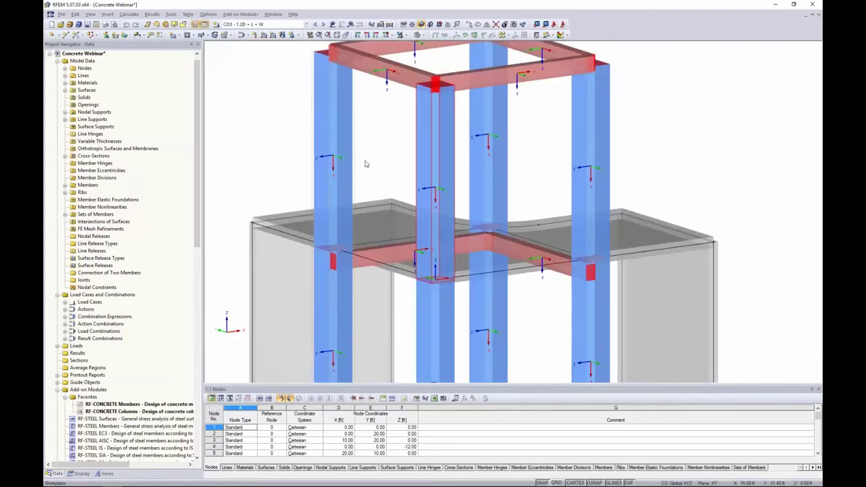
pyautogui.scroll(-5, 366, 164)
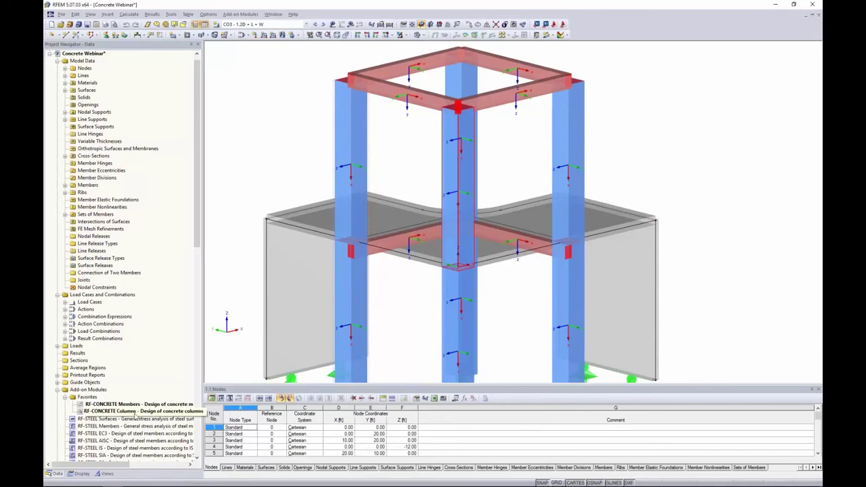
# Step: Reopen RF-CONCRETE Columns, deactivate buckling about axes y and z for set of members 1, and run the calculation
pyautogui.doubleClick(135, 413)
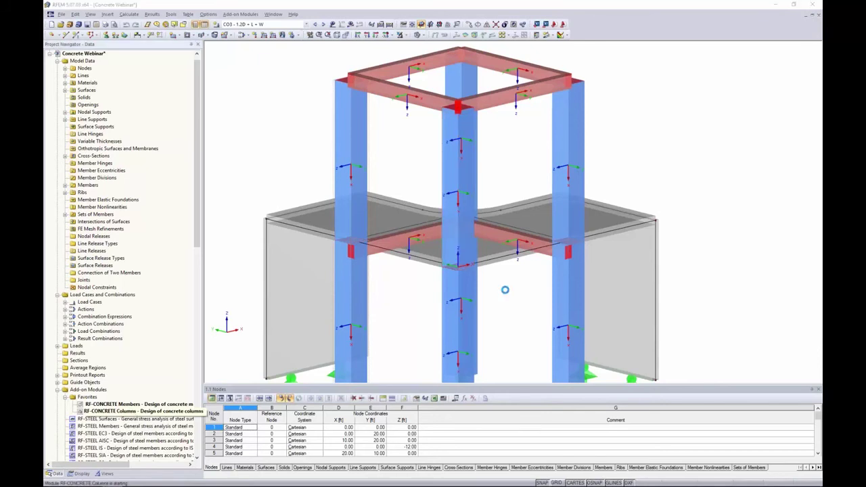
pyautogui.click(254, 159)
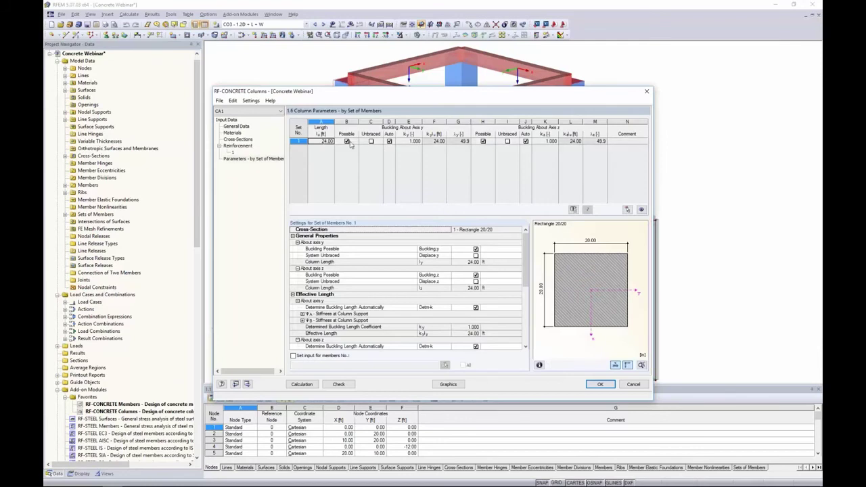
pyautogui.click(371, 141)
pyautogui.click(370, 141)
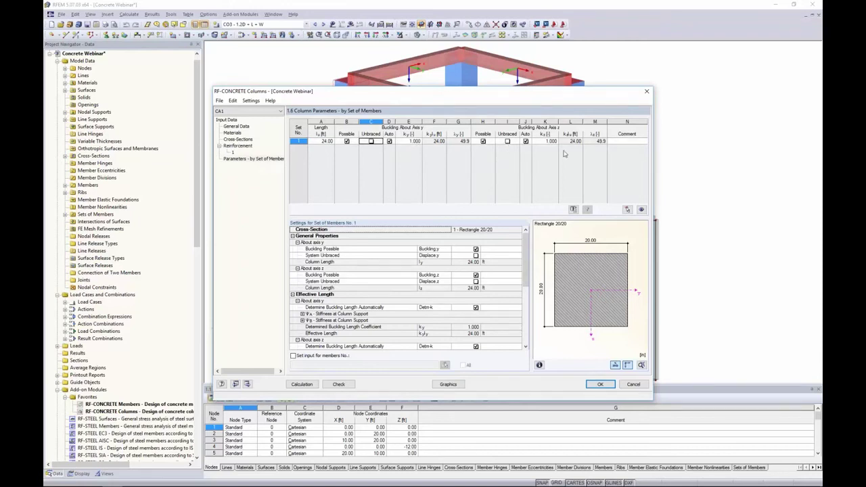
pyautogui.click(346, 141)
pyautogui.click(483, 140)
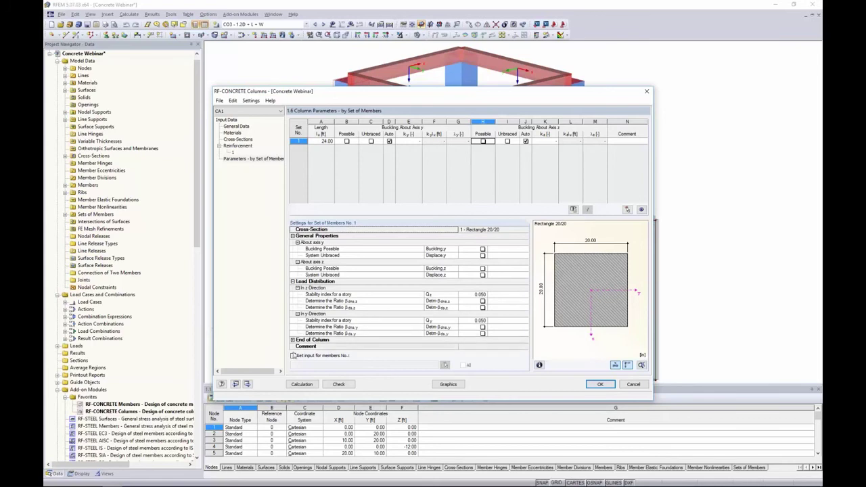
pyautogui.click(303, 384)
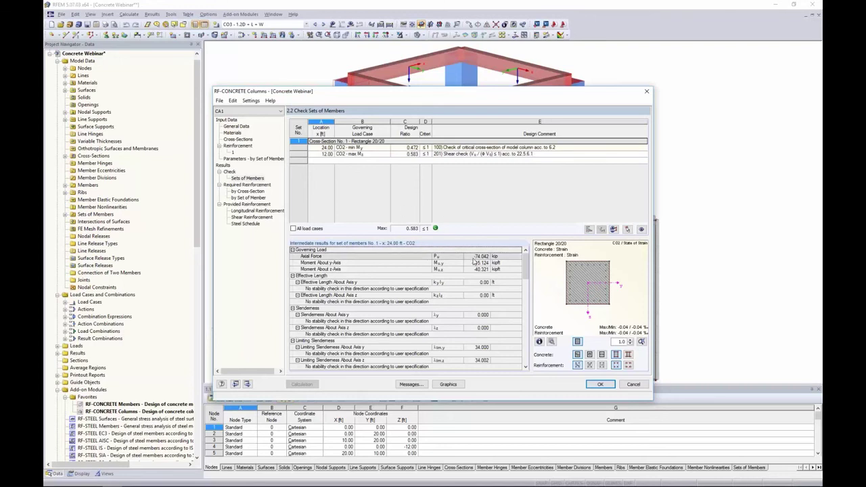
# Step: Examine the intermediate results of the governing set of members check and display the concrete stresses on the cross-section
pyautogui.moveTo(526, 260); pyautogui.dragTo(531, 314)
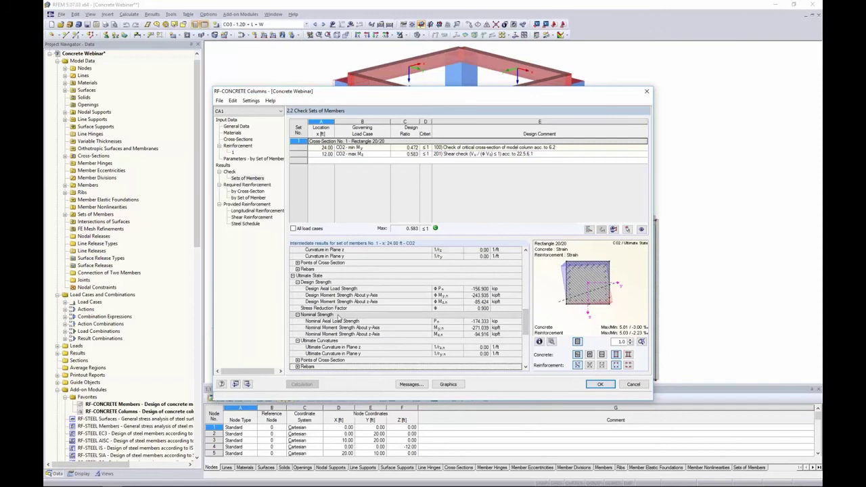
pyautogui.scroll(-5, 366, 301)
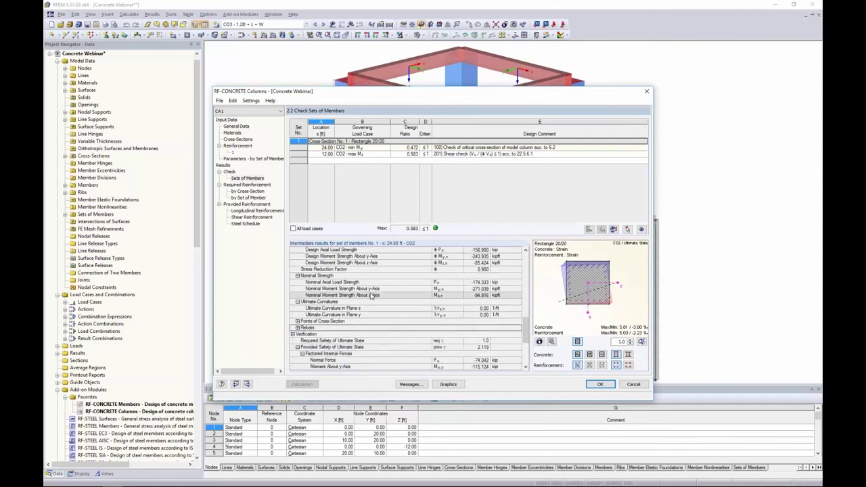
pyautogui.scroll(-3, 366, 304)
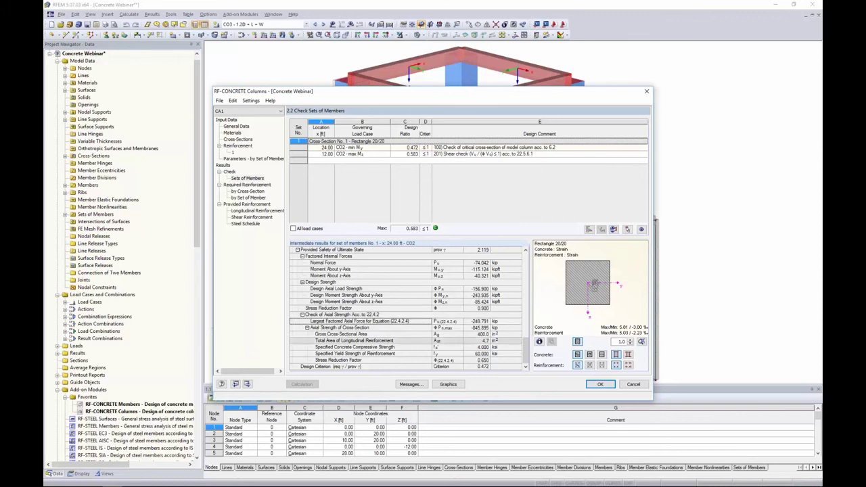
pyautogui.click(577, 354)
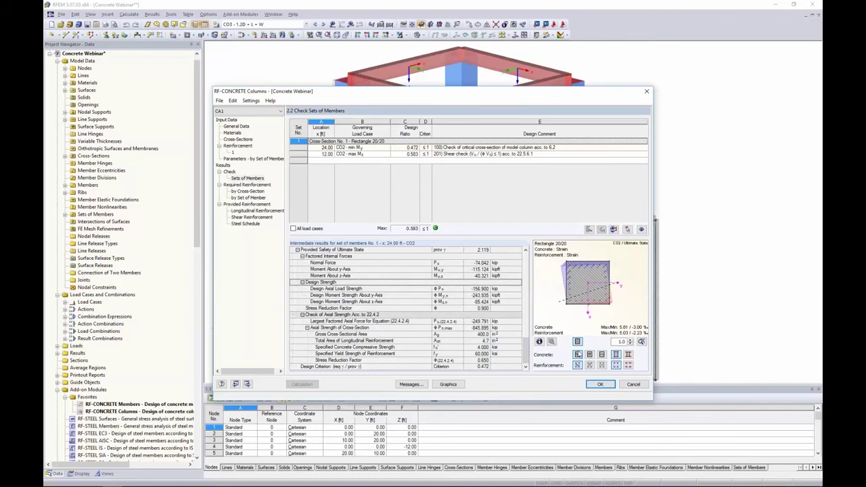
pyautogui.click(590, 355)
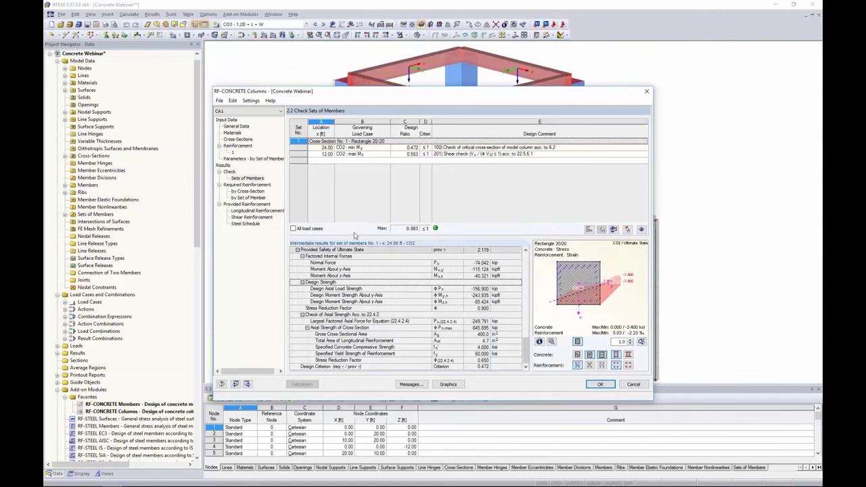
# Step: Review the required reinforcement by cross-section and the provided longitudinal reinforcement
pyautogui.click(241, 191)
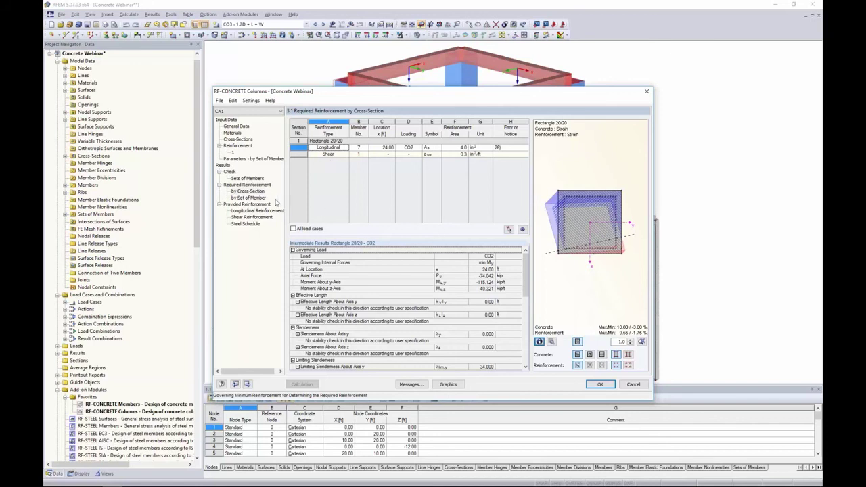
pyautogui.click(245, 210)
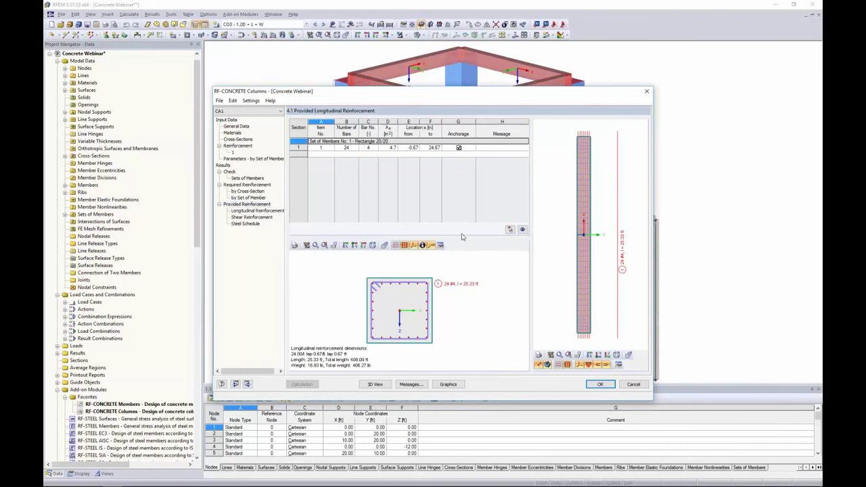
# Step: Open the 3D reinforcement rendering of set of members 1 and inspect the column's bars and links from several angles
pyautogui.doubleClick(552, 238)
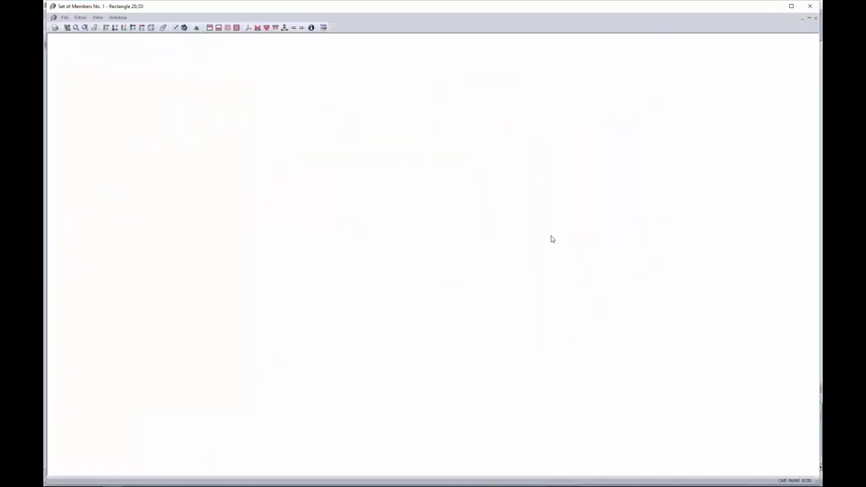
pyautogui.keyDown('ctrl'); pyautogui.moveTo(595, 224); pyautogui.dragTo(518, 185, button='middle'); pyautogui.keyUp('ctrl')
pyautogui.scroll(4, 568, 223)
pyautogui.scroll(-4, 566, 224)
pyautogui.keyDown('ctrl'); pyautogui.moveTo(567, 223); pyautogui.dragTo(554, 369, button='middle'); pyautogui.keyUp('ctrl')
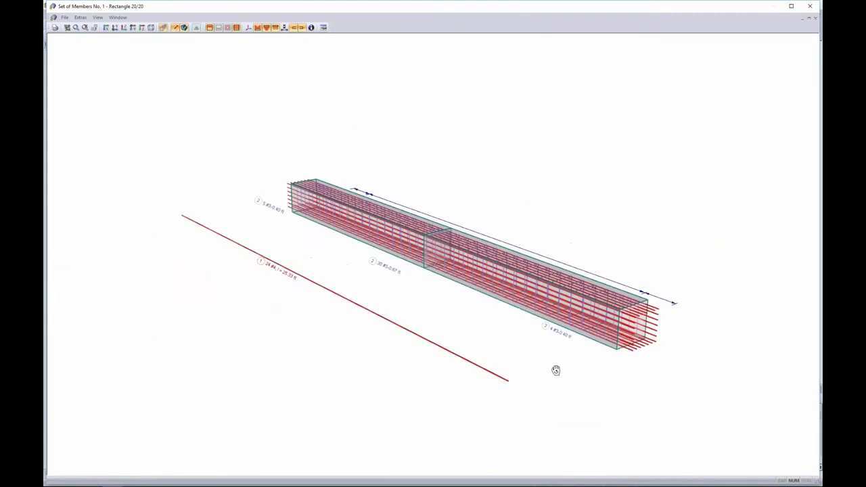
# Step: Check the longitudinal reinforcement's bar and anchorage settings without changing them, and close the 3D reinforcement view
pyautogui.doubleClick(289, 277)
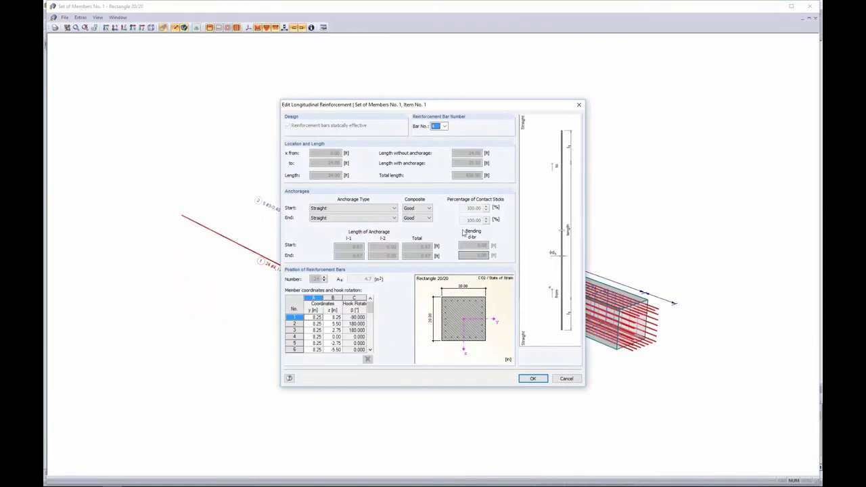
pyautogui.click(562, 379)
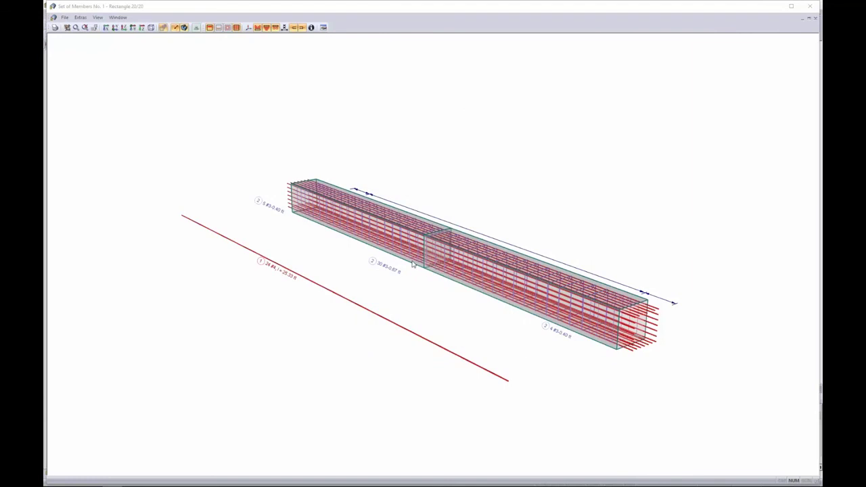
pyautogui.click(810, 6)
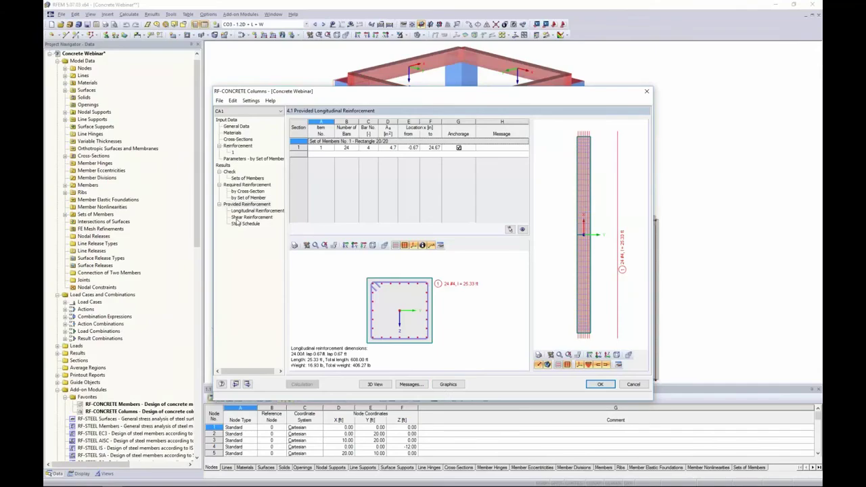
# Step: Display the RF-CONCRETE Columns results graphically on the full model and expand the required reinforcement result options
pyautogui.click(448, 384)
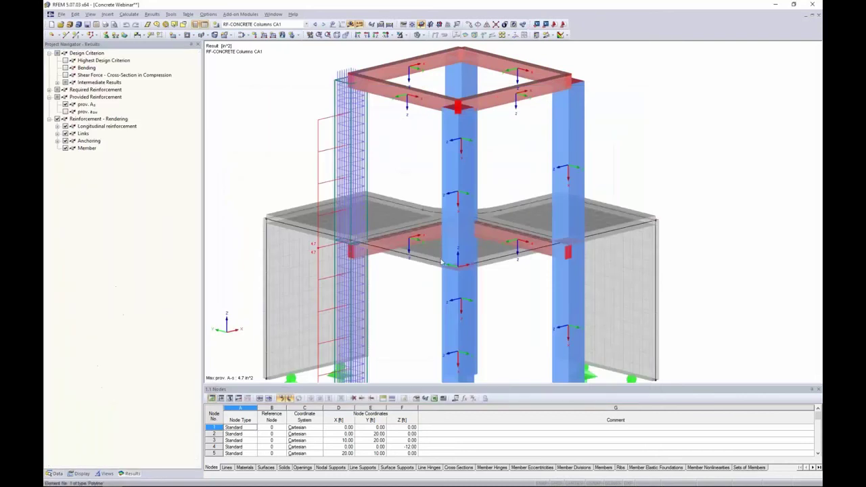
pyautogui.moveTo(404, 186); pyautogui.dragTo(453, 163, button='middle')
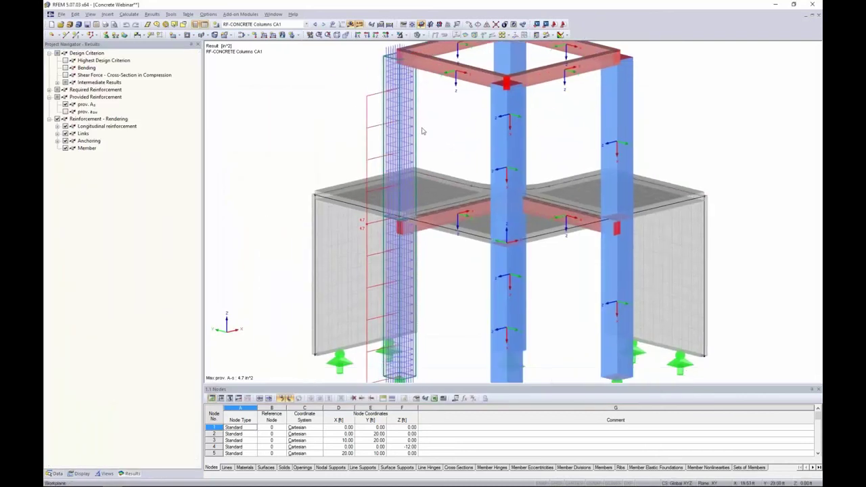
pyautogui.click(48, 91)
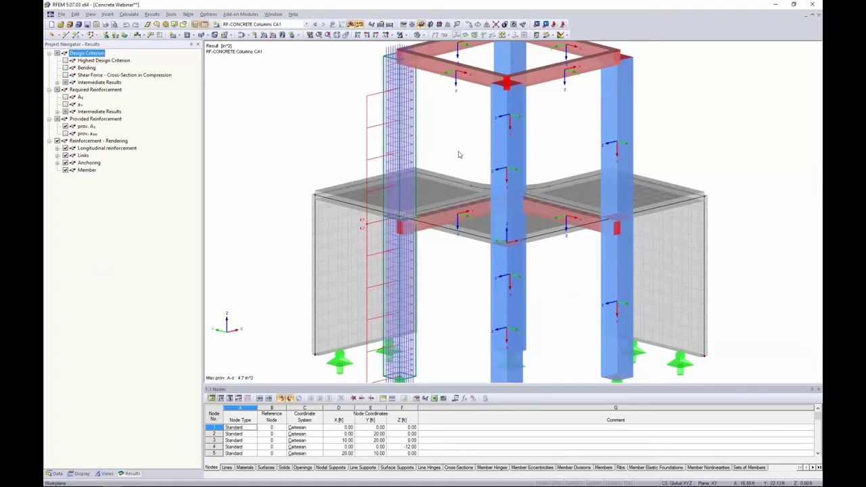
pyautogui.keyDown('ctrl'); pyautogui.moveTo(458, 156); pyautogui.dragTo(494, 167, button='middle'); pyautogui.keyUp('ctrl')
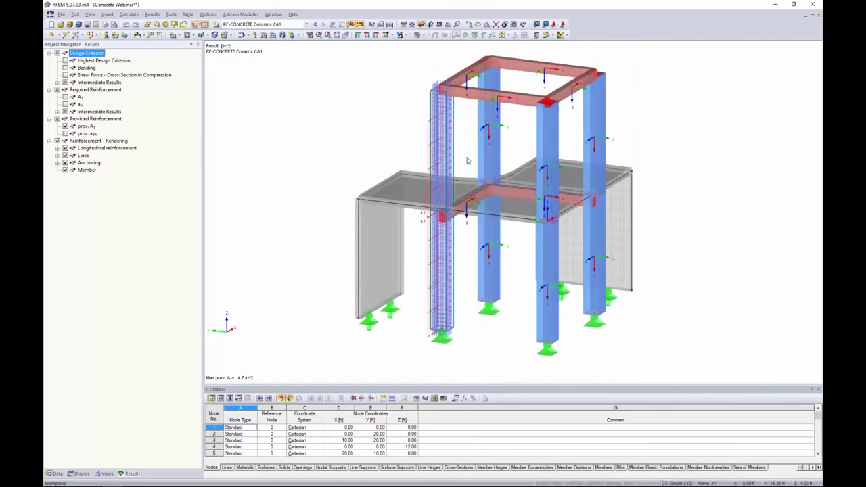
# Step: Return to the project's data tree and browse the list of available add-on modules
pyautogui.click(56, 473)
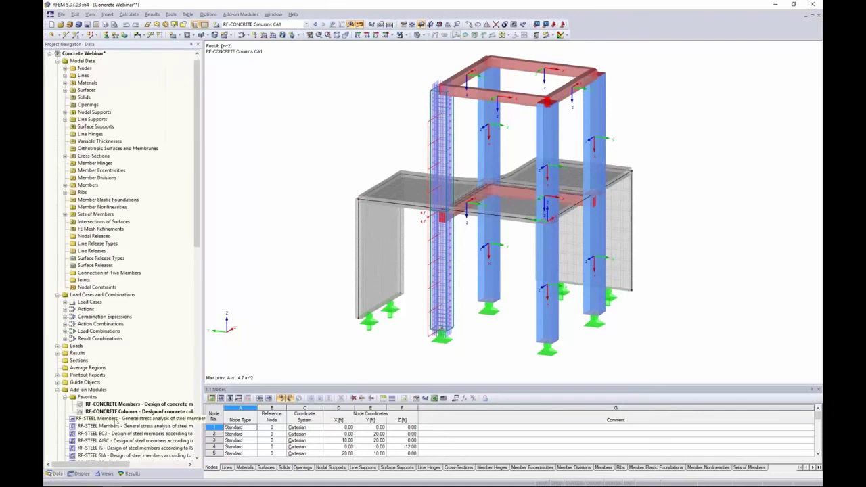
pyautogui.scroll(-7, 130, 274)
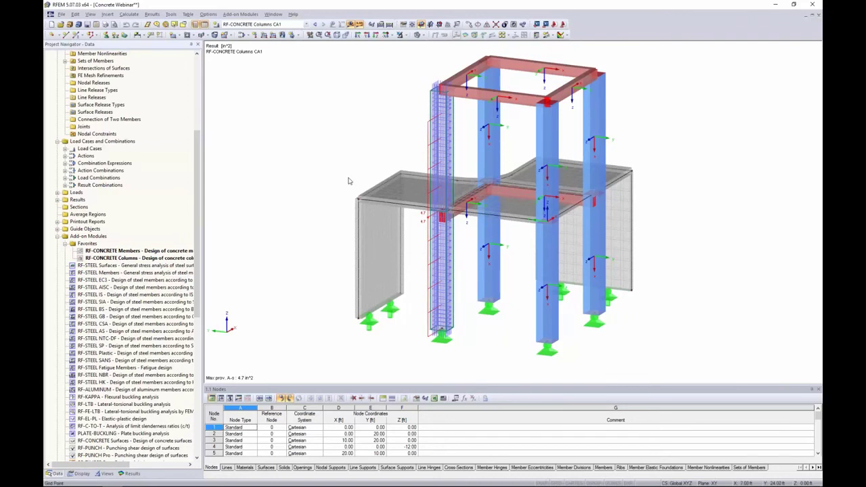
pyautogui.hotkey('alt', 'Tab')
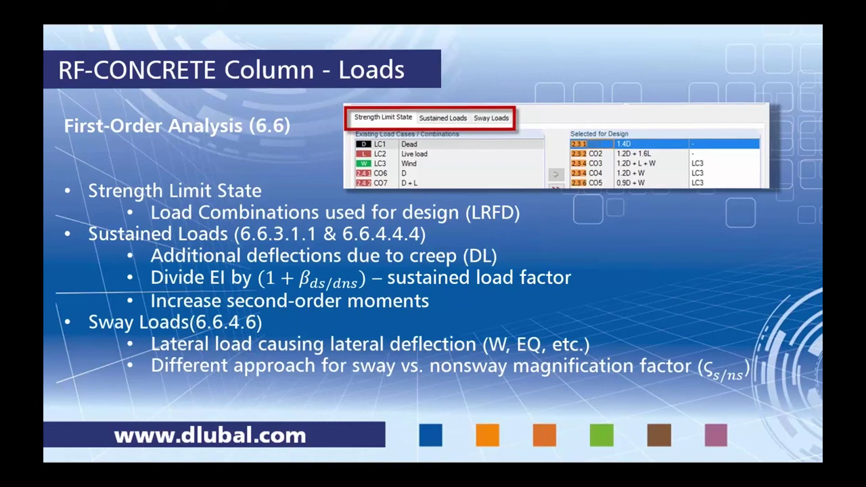
pyautogui.press('Right')
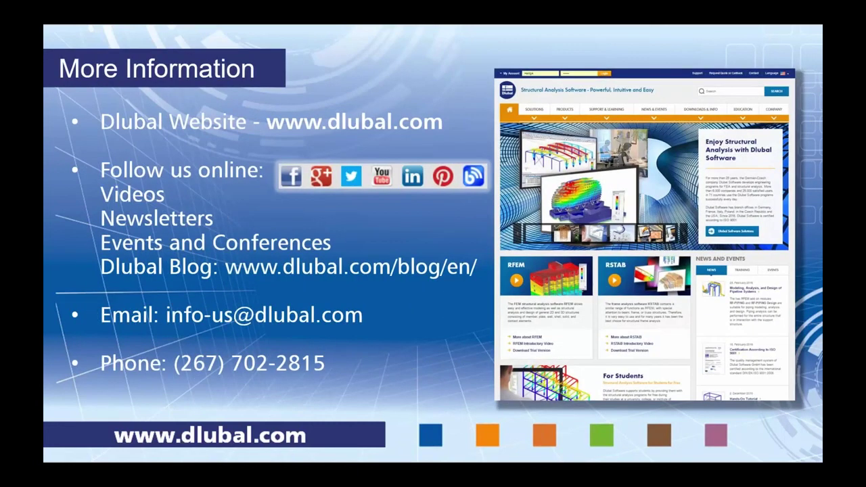